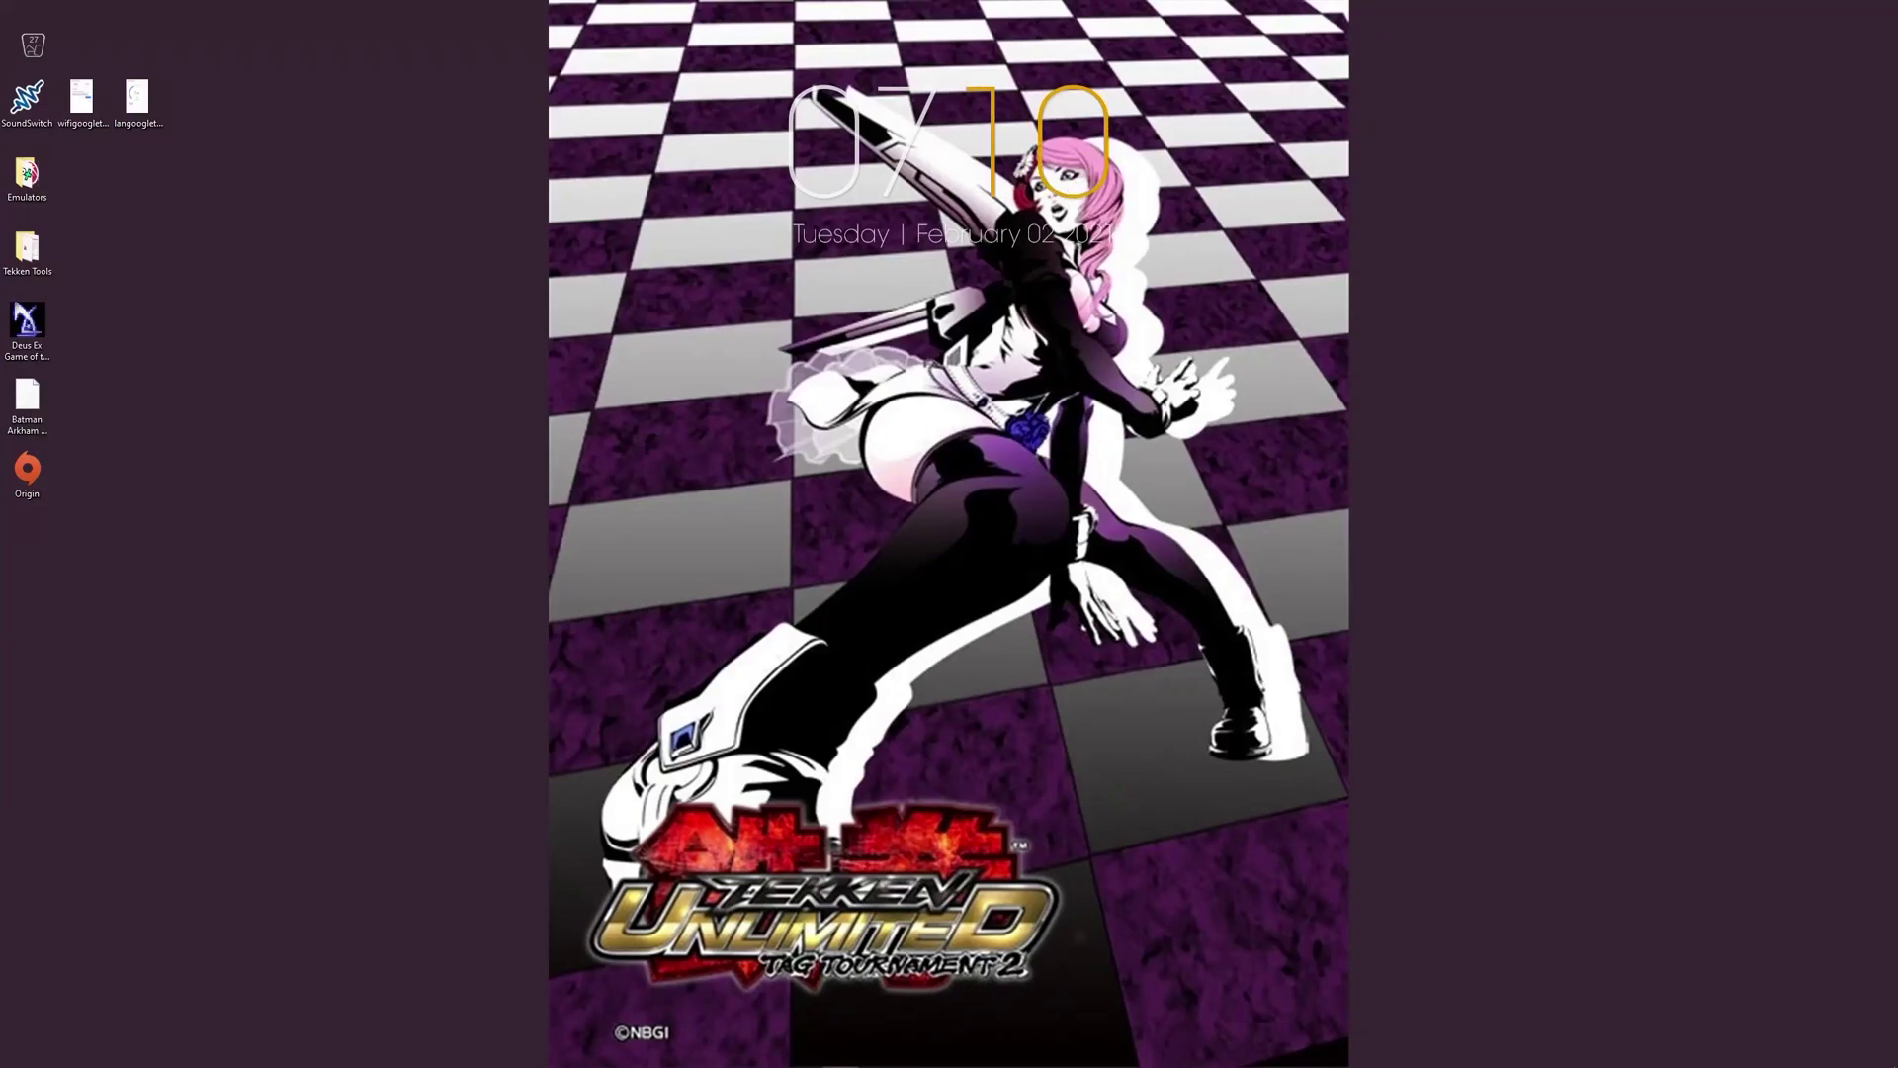
Step: Launch T7 Ninja Tool from the Tekken Tools folder and maximize its window
left_click_drag(1897, 183, 1073, 219)
double_click(929, 375)
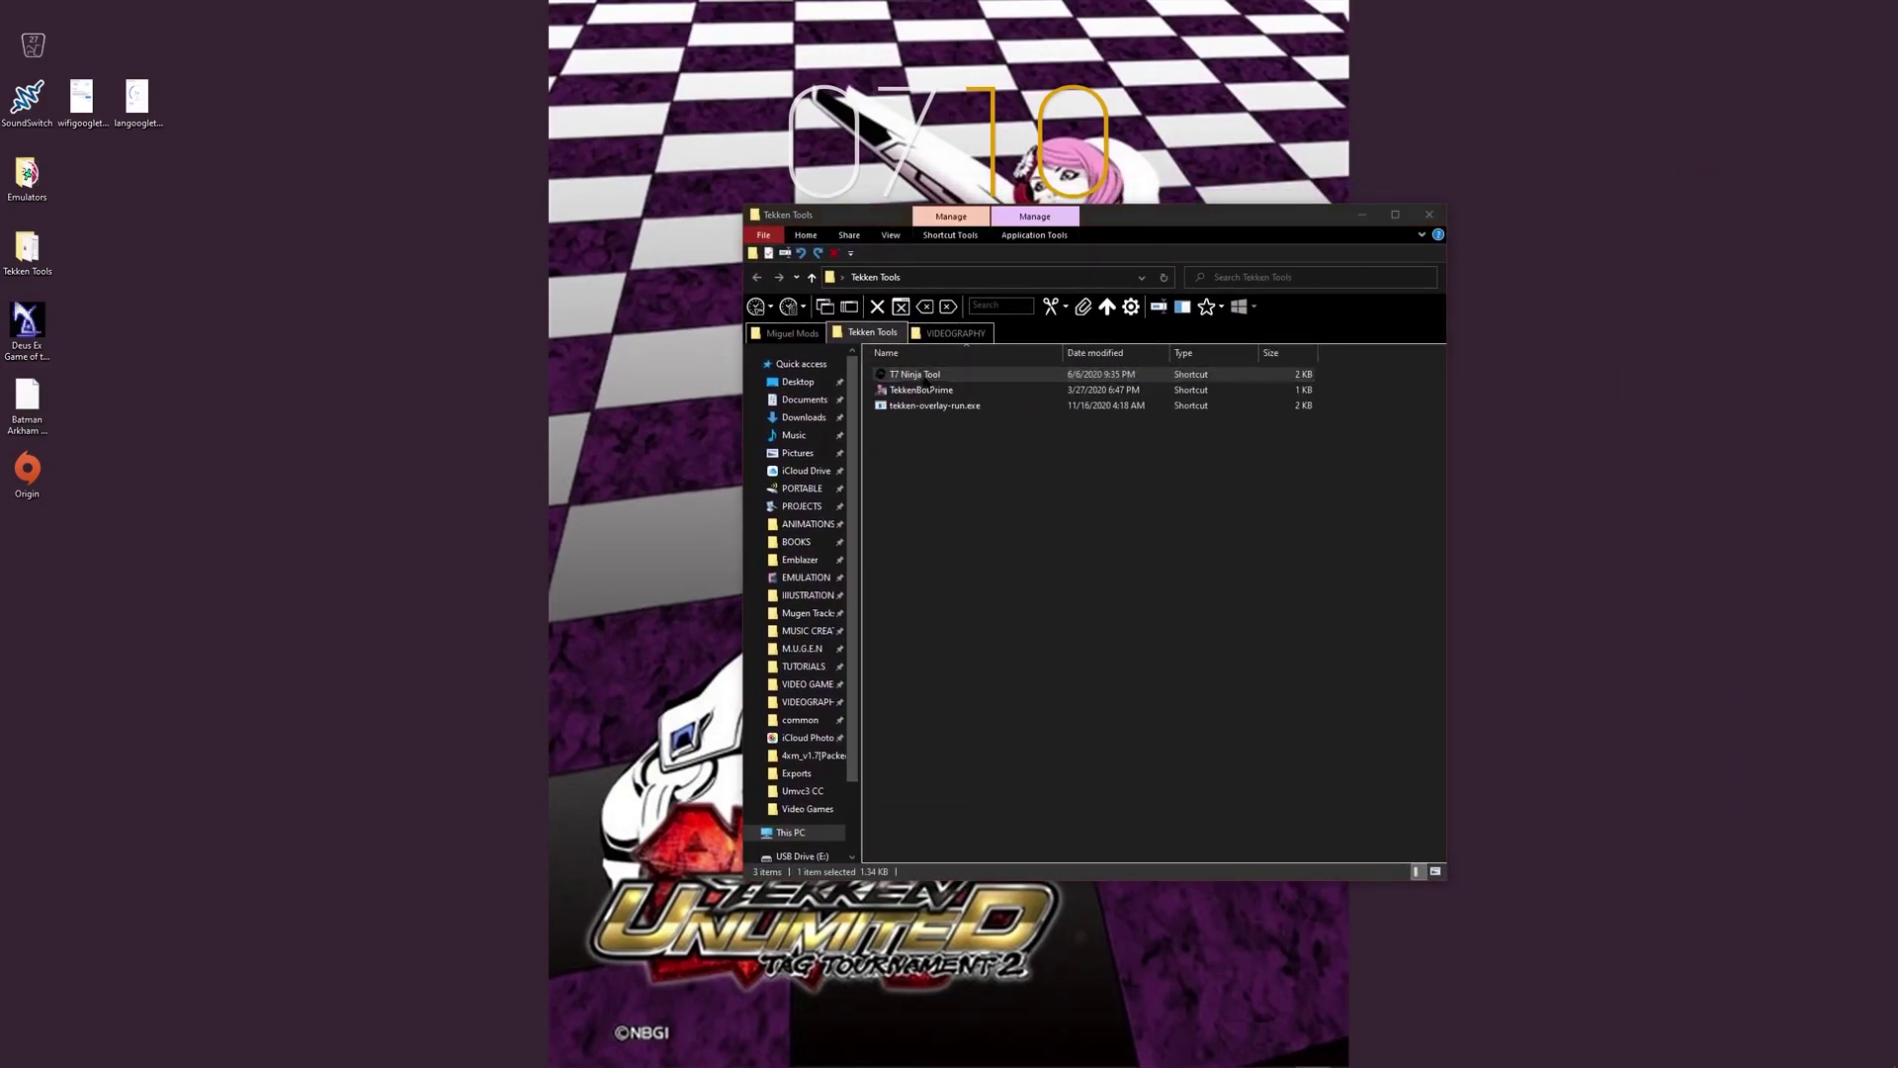
left_click_drag(1259, 218, 1897, 223)
mouse_move(1101, 321)
left_mouse_down()
mouse_move(1062, 317)
mouse_move(1122, 329)
left_mouse_up()
double_click(1121, 329)
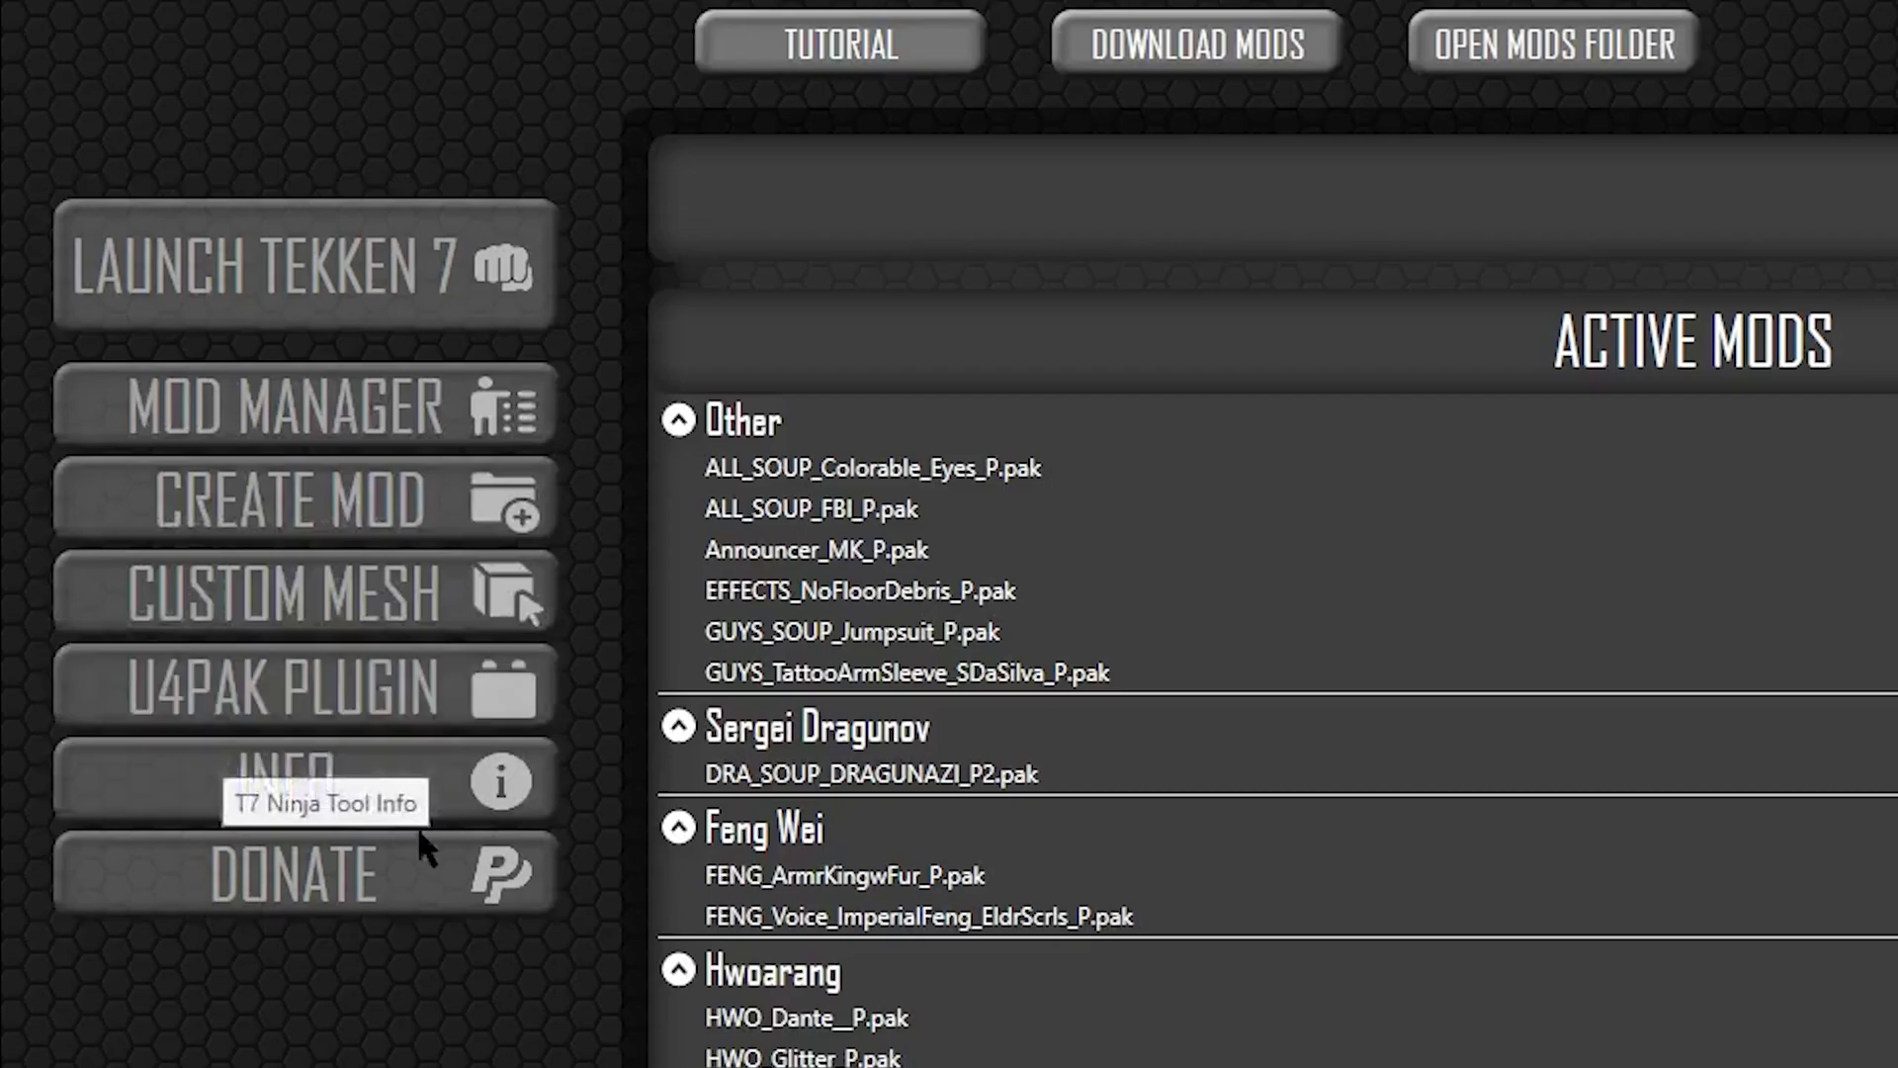
Step: Look through the Info, Create Mod, Custom Mesh and U4PAK Plugin pages, then return to Mod Manager
left_click(391, 789)
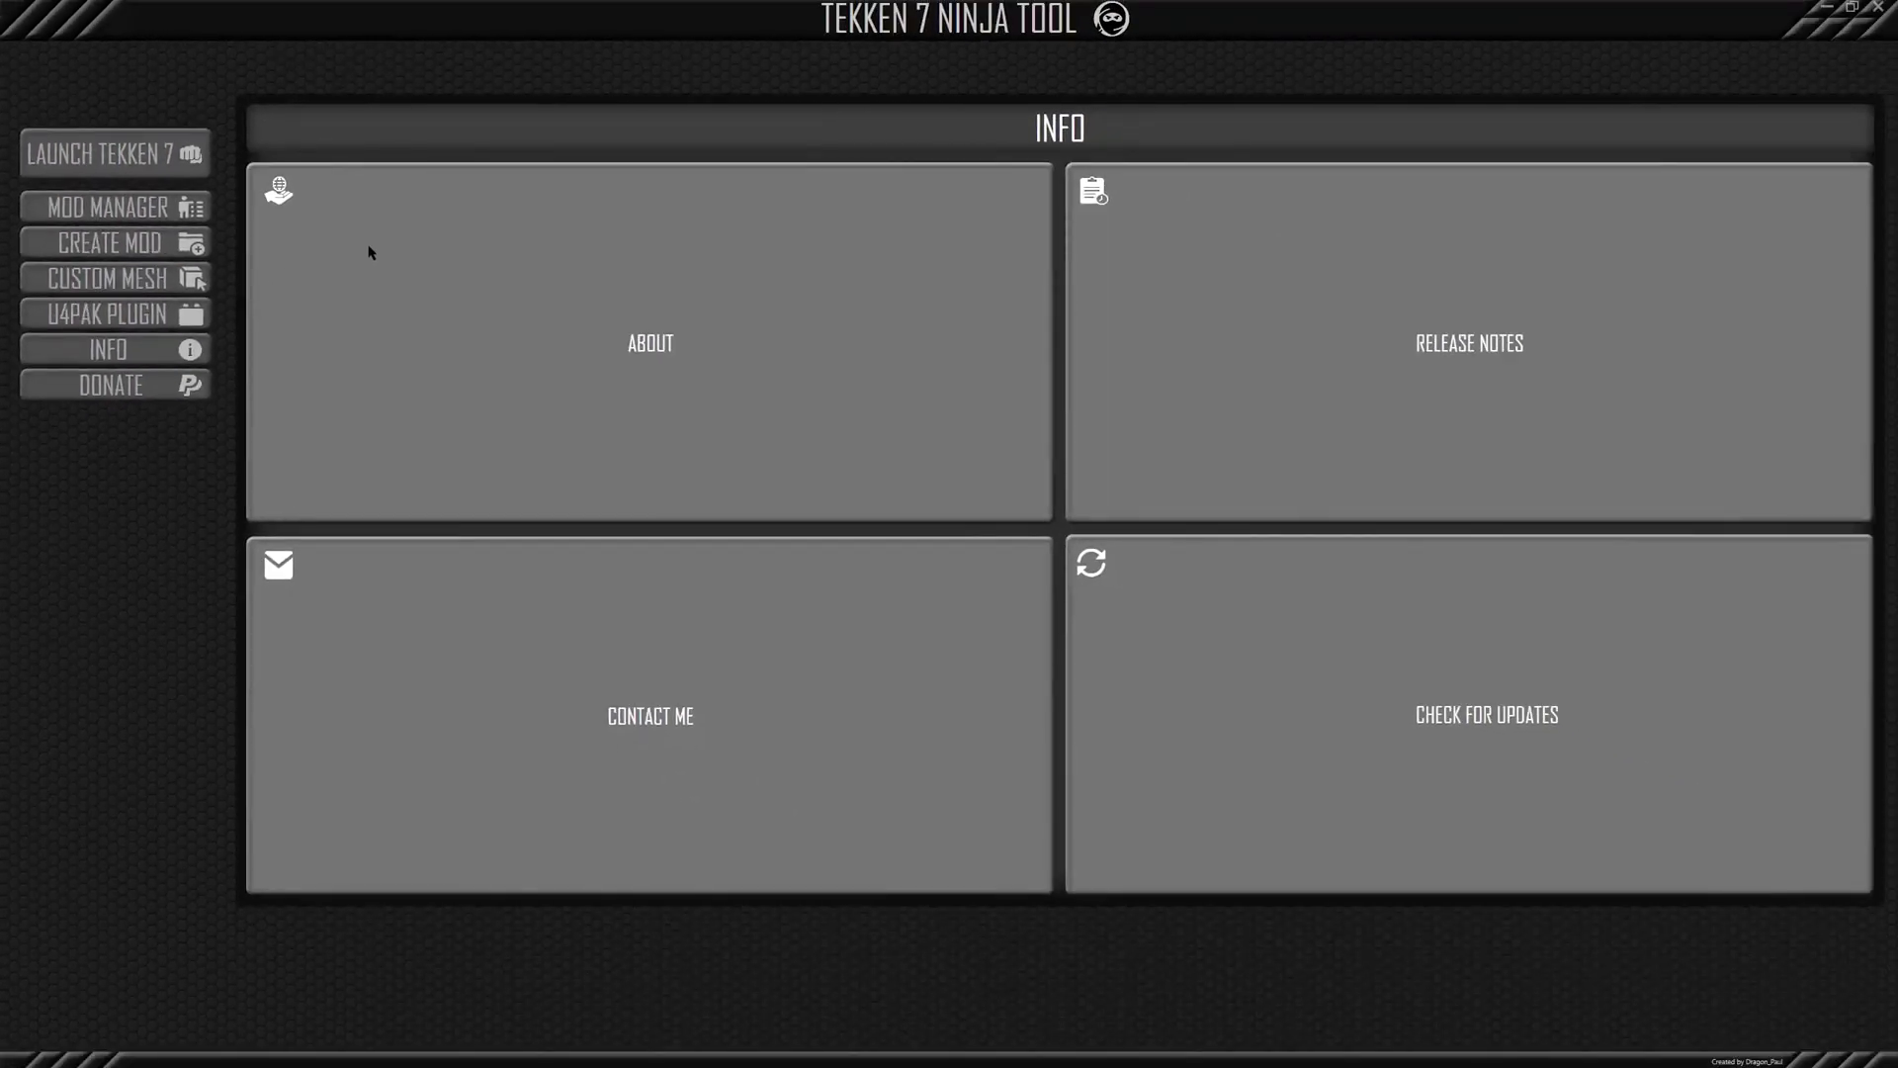
left_click(115, 219)
left_click(116, 247)
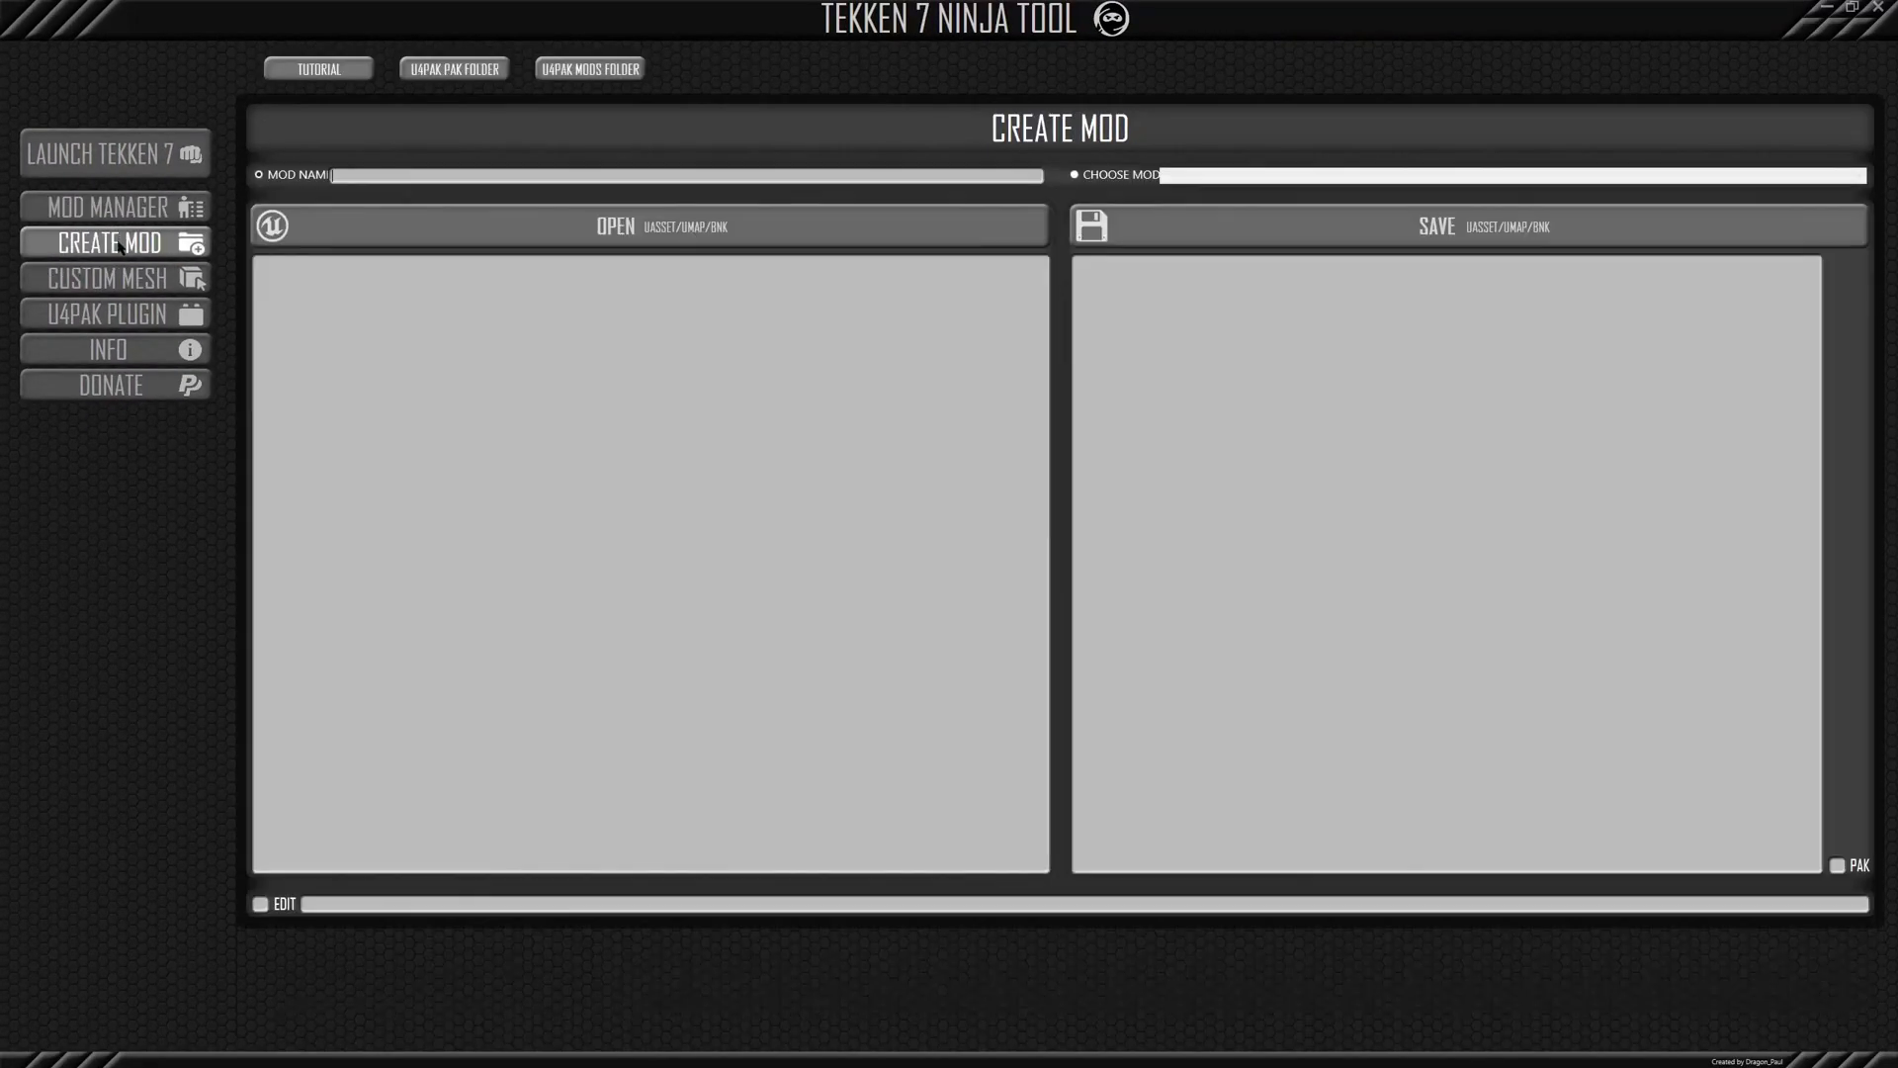
left_click(120, 280)
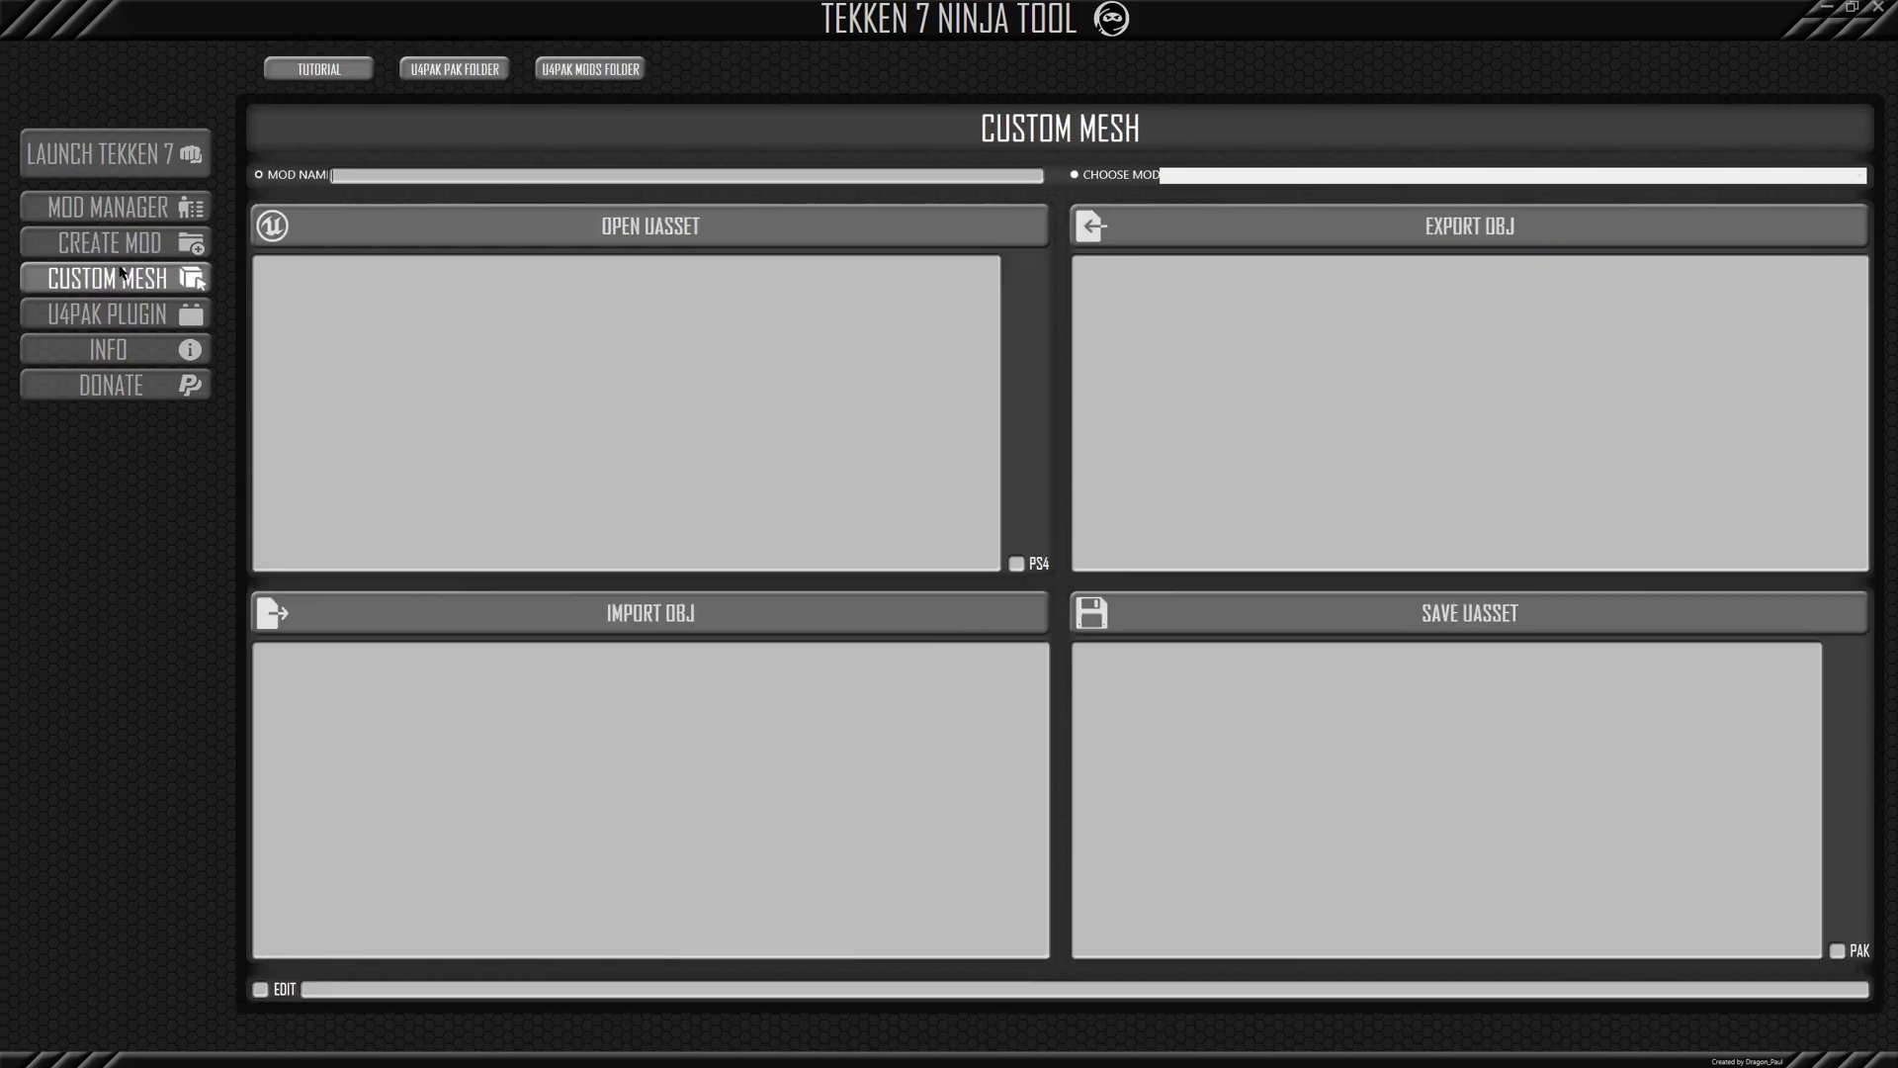
left_click(117, 250)
left_click(117, 277)
left_click(111, 316)
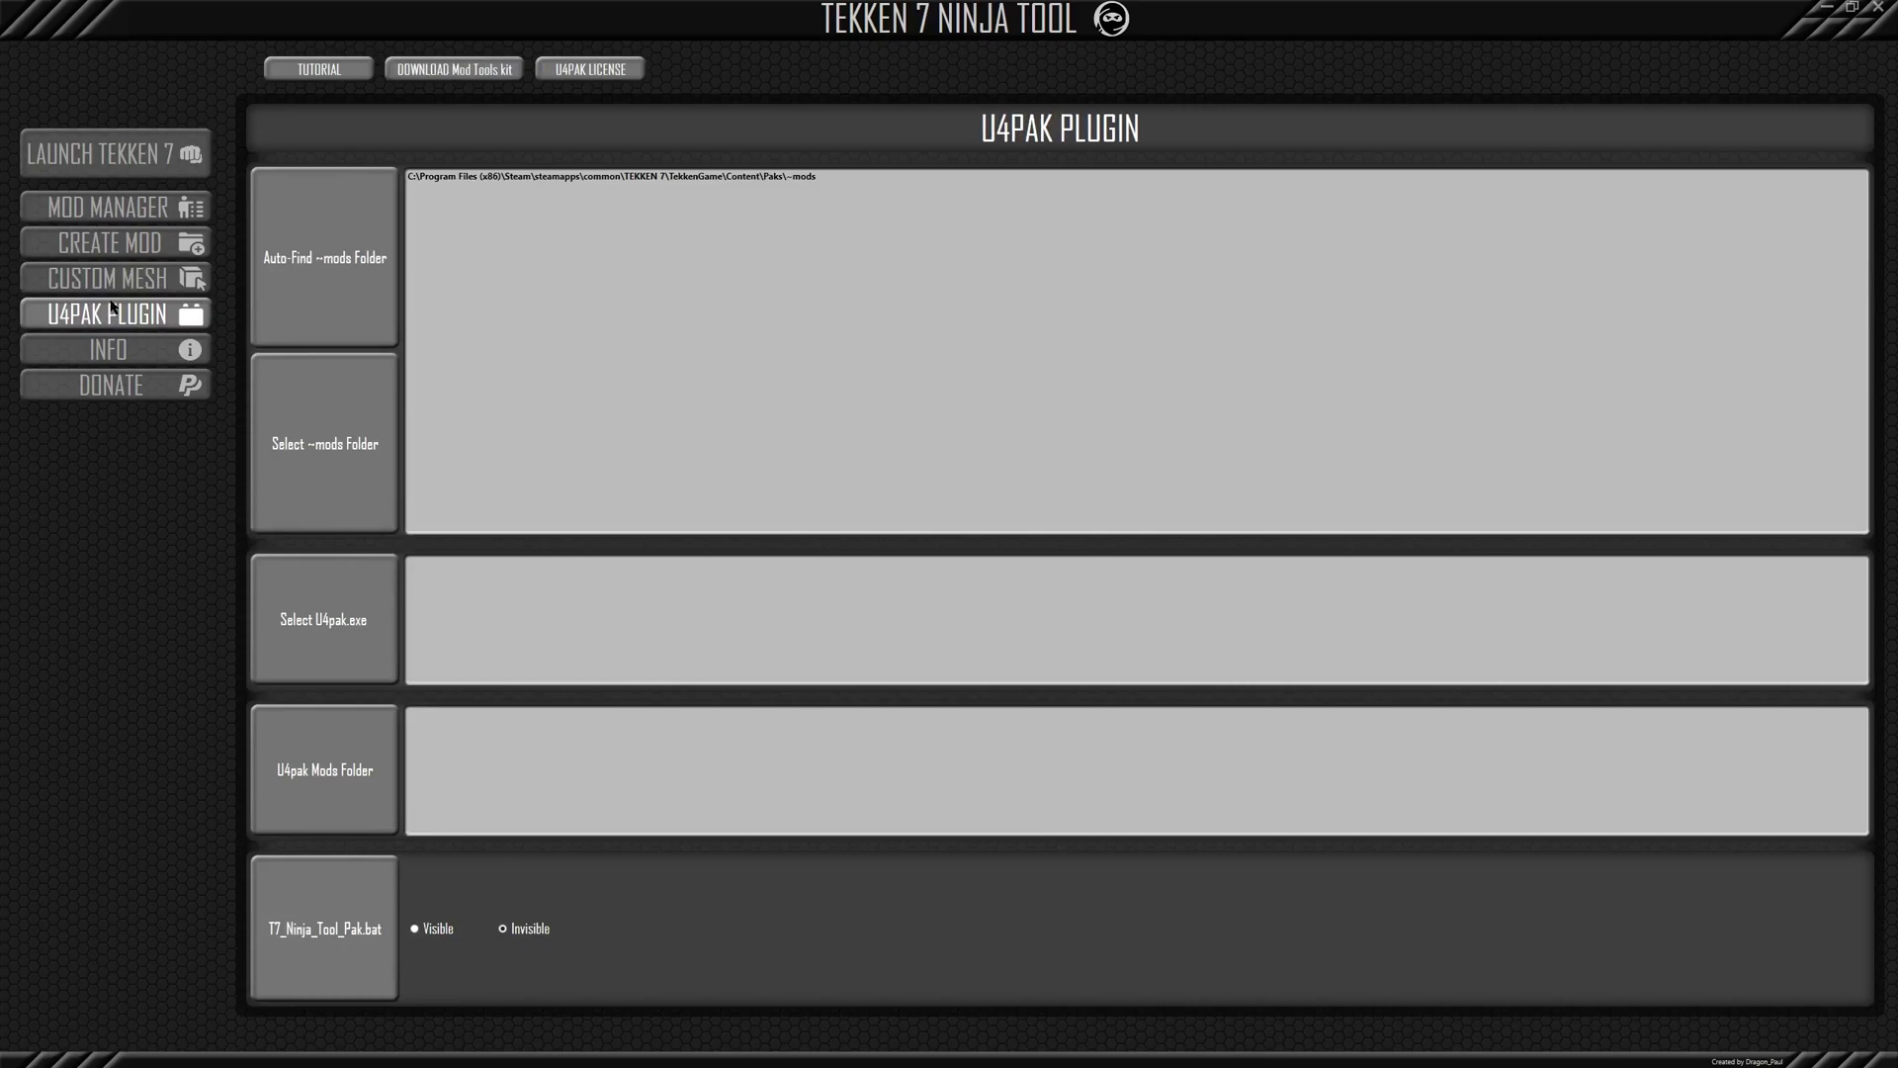
left_click(108, 210)
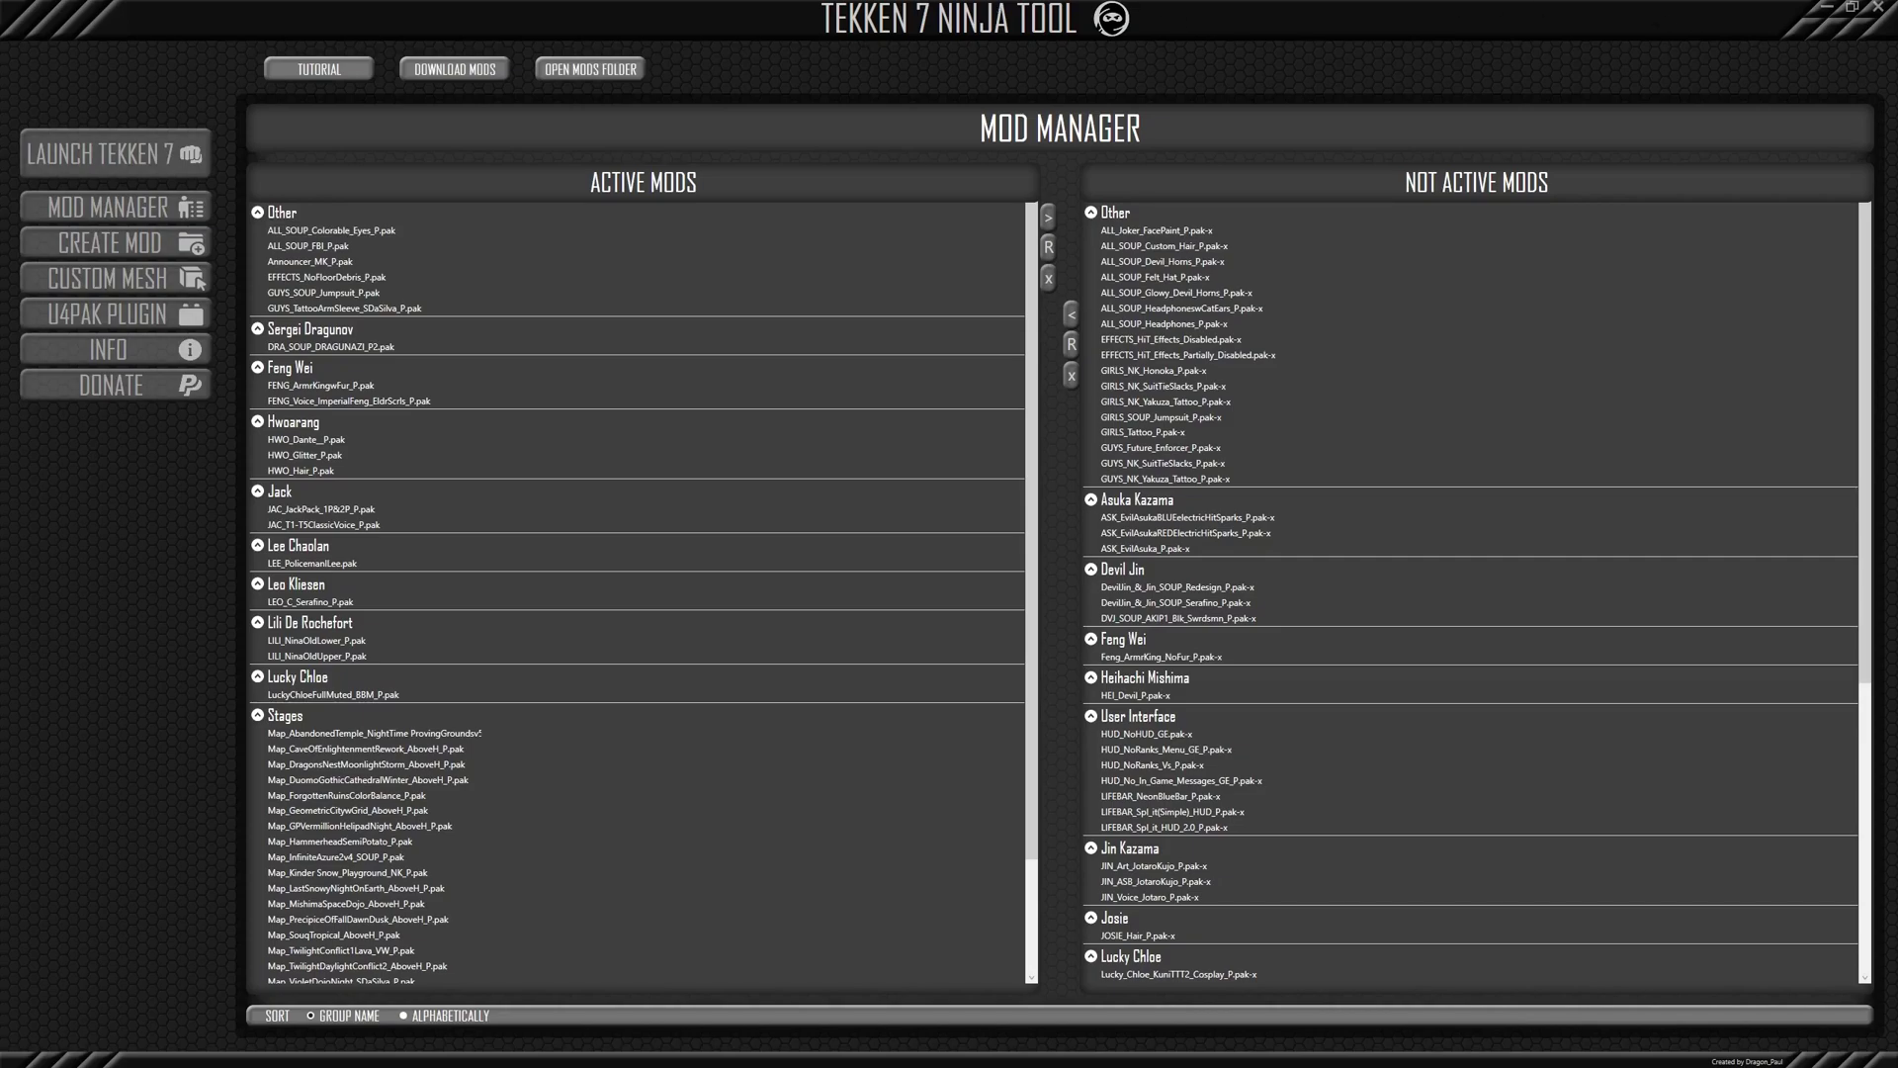
Step: In File Explorer, open the ~mods folder inside common > TEKKEN 7 > TekkenGame > Content > Paks
left_click_drag(1897, 139, 861, 226)
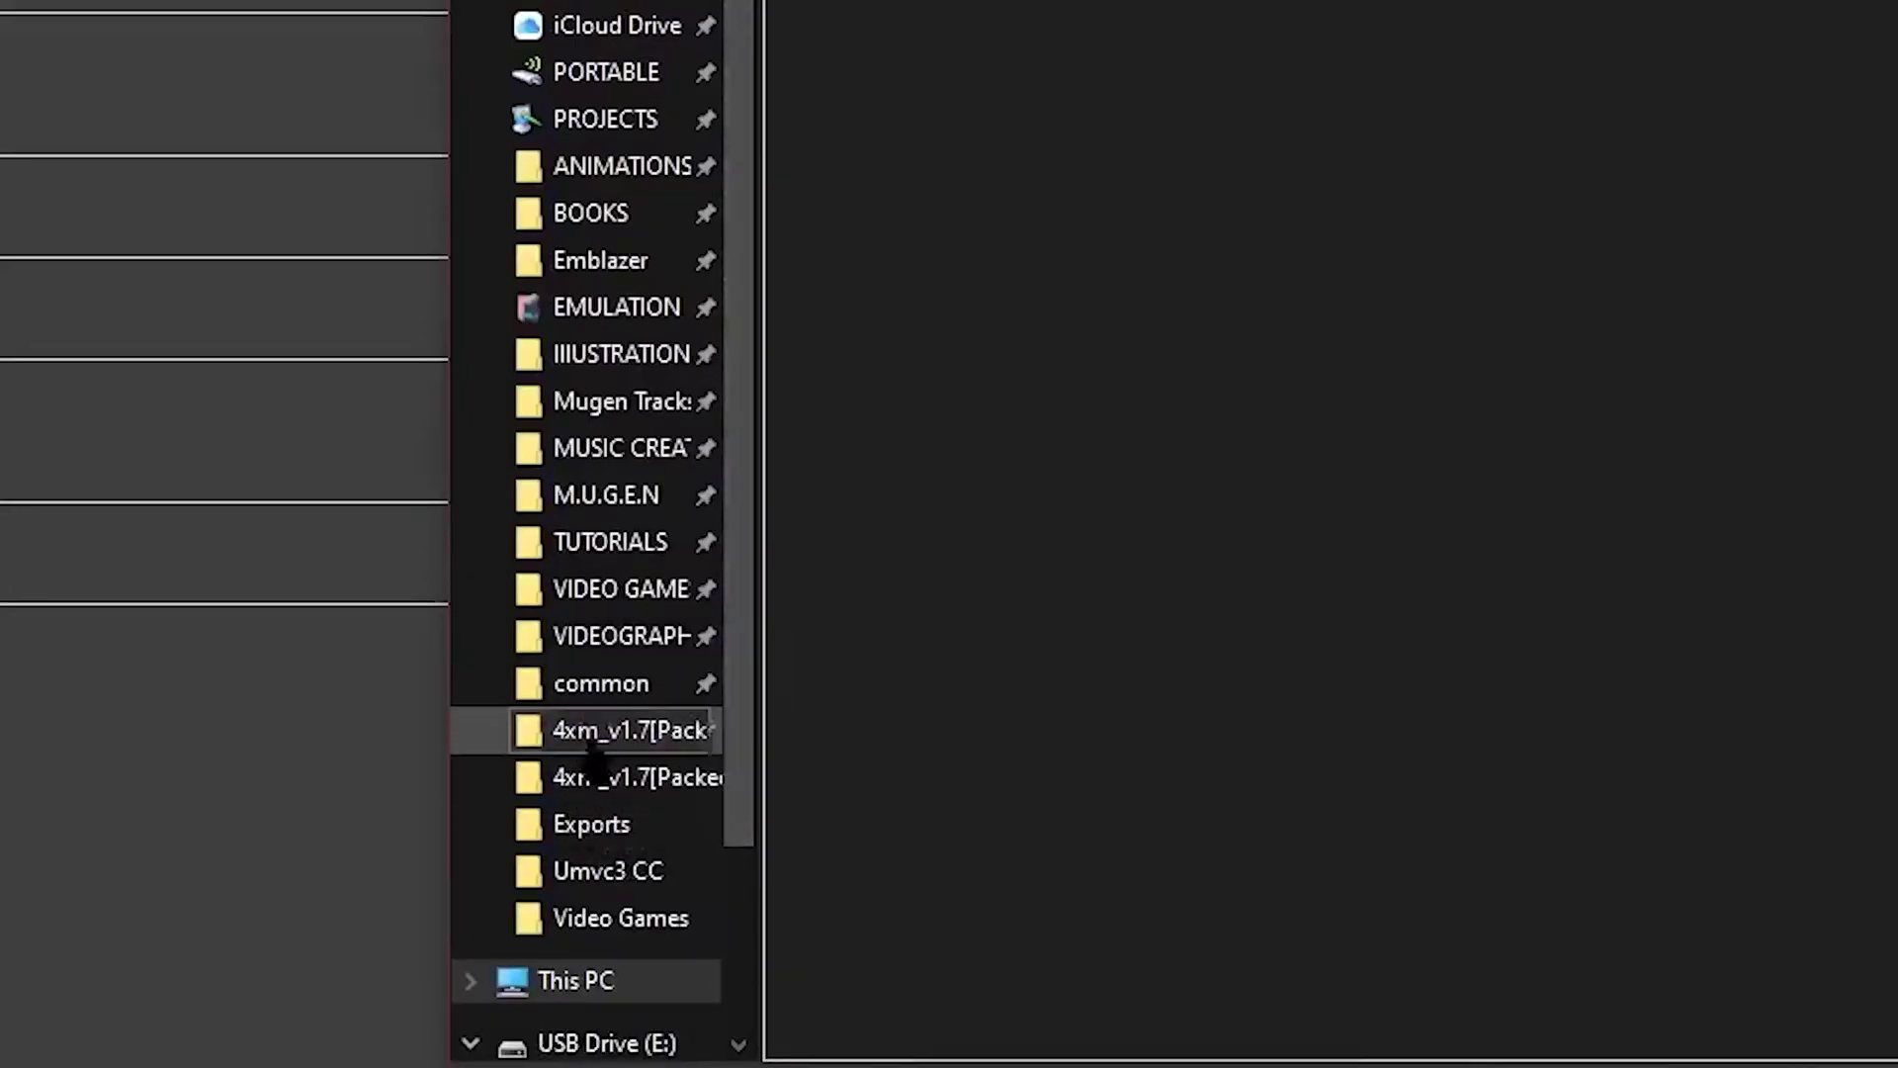
left_click(593, 687)
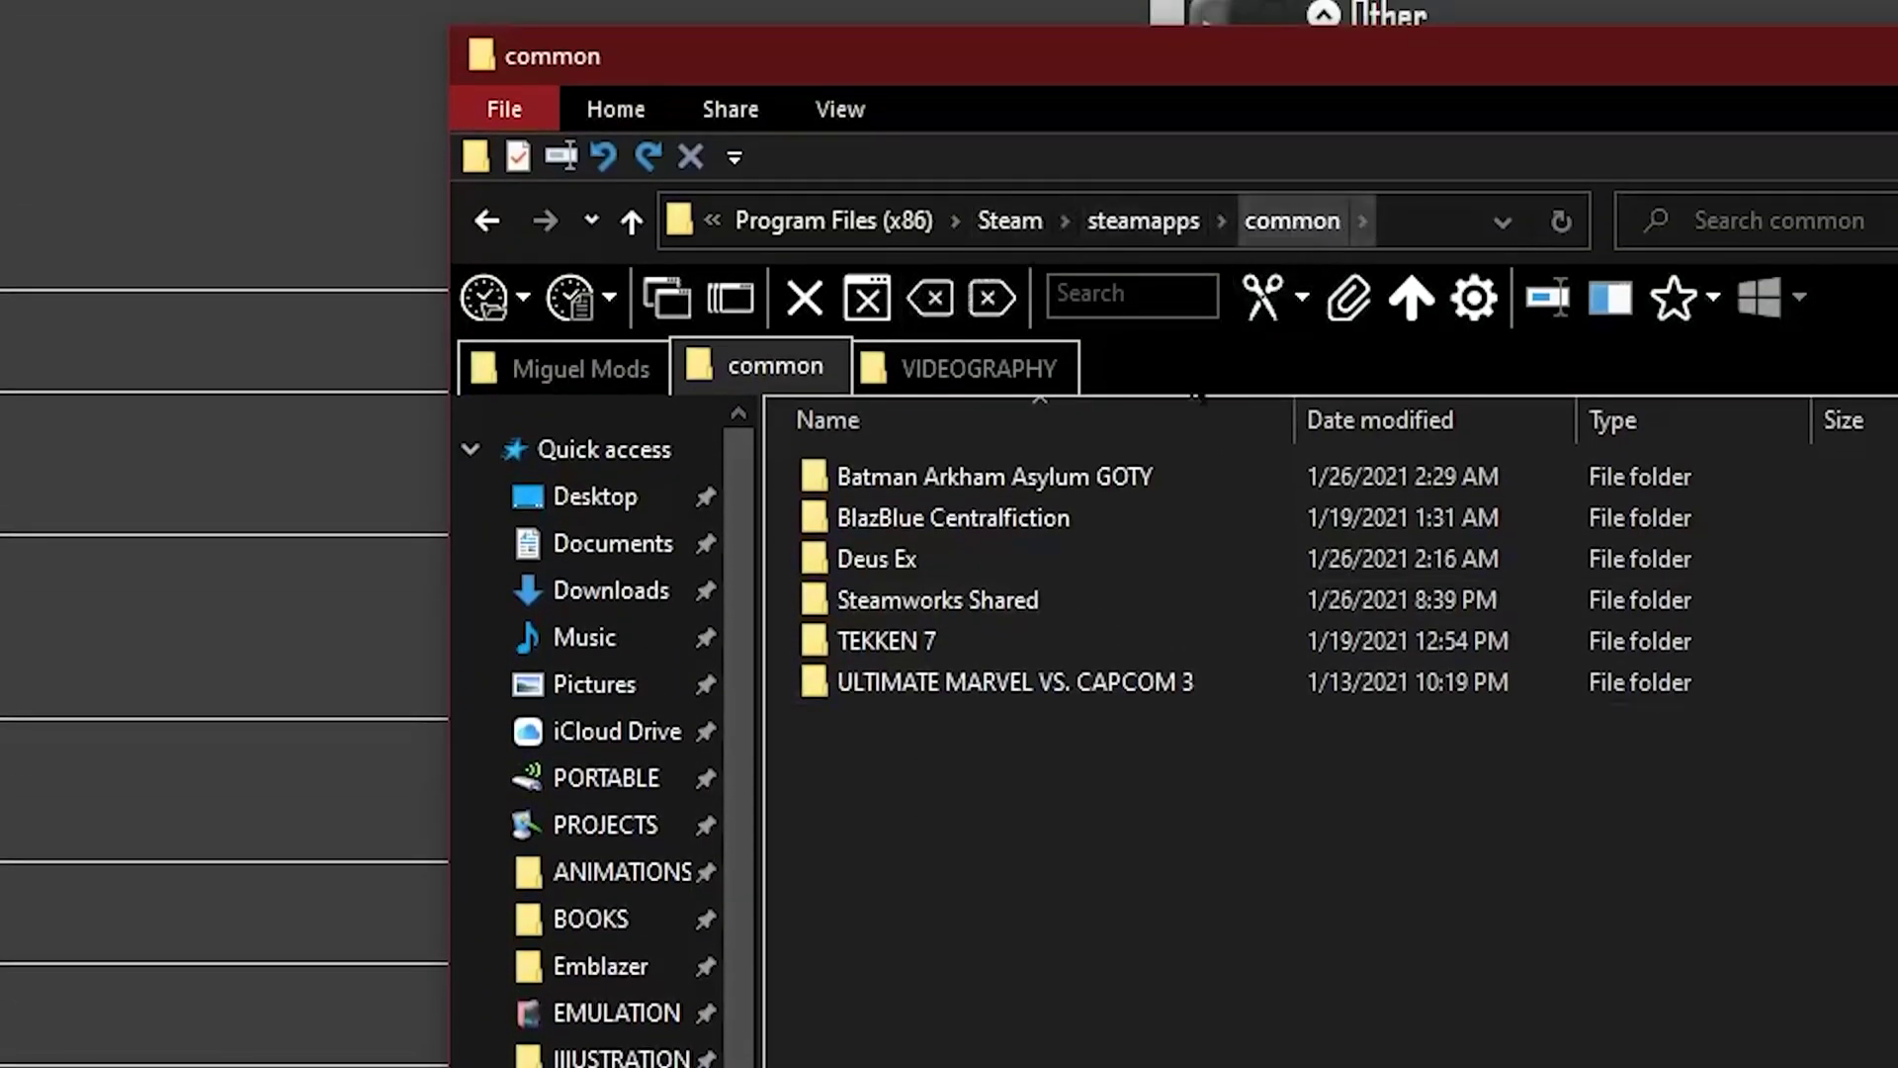
double_click(942, 633)
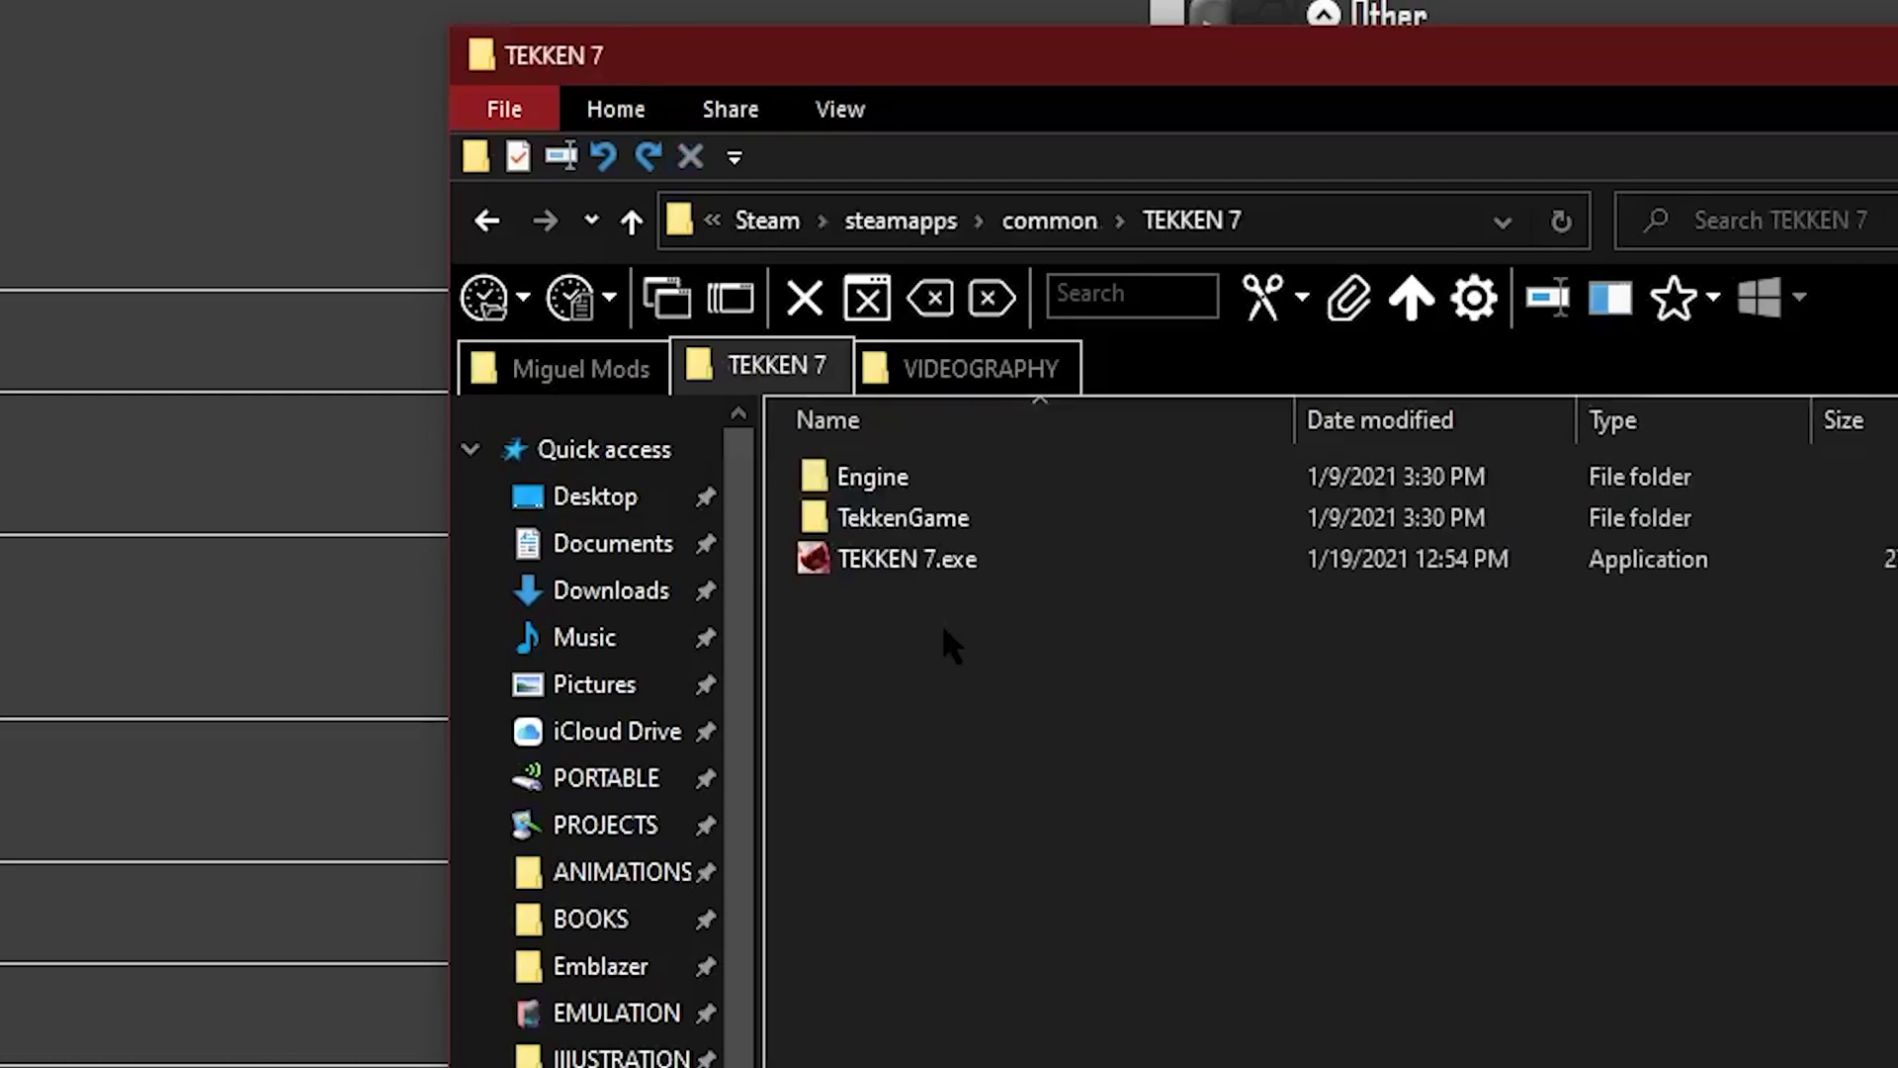
double_click(915, 524)
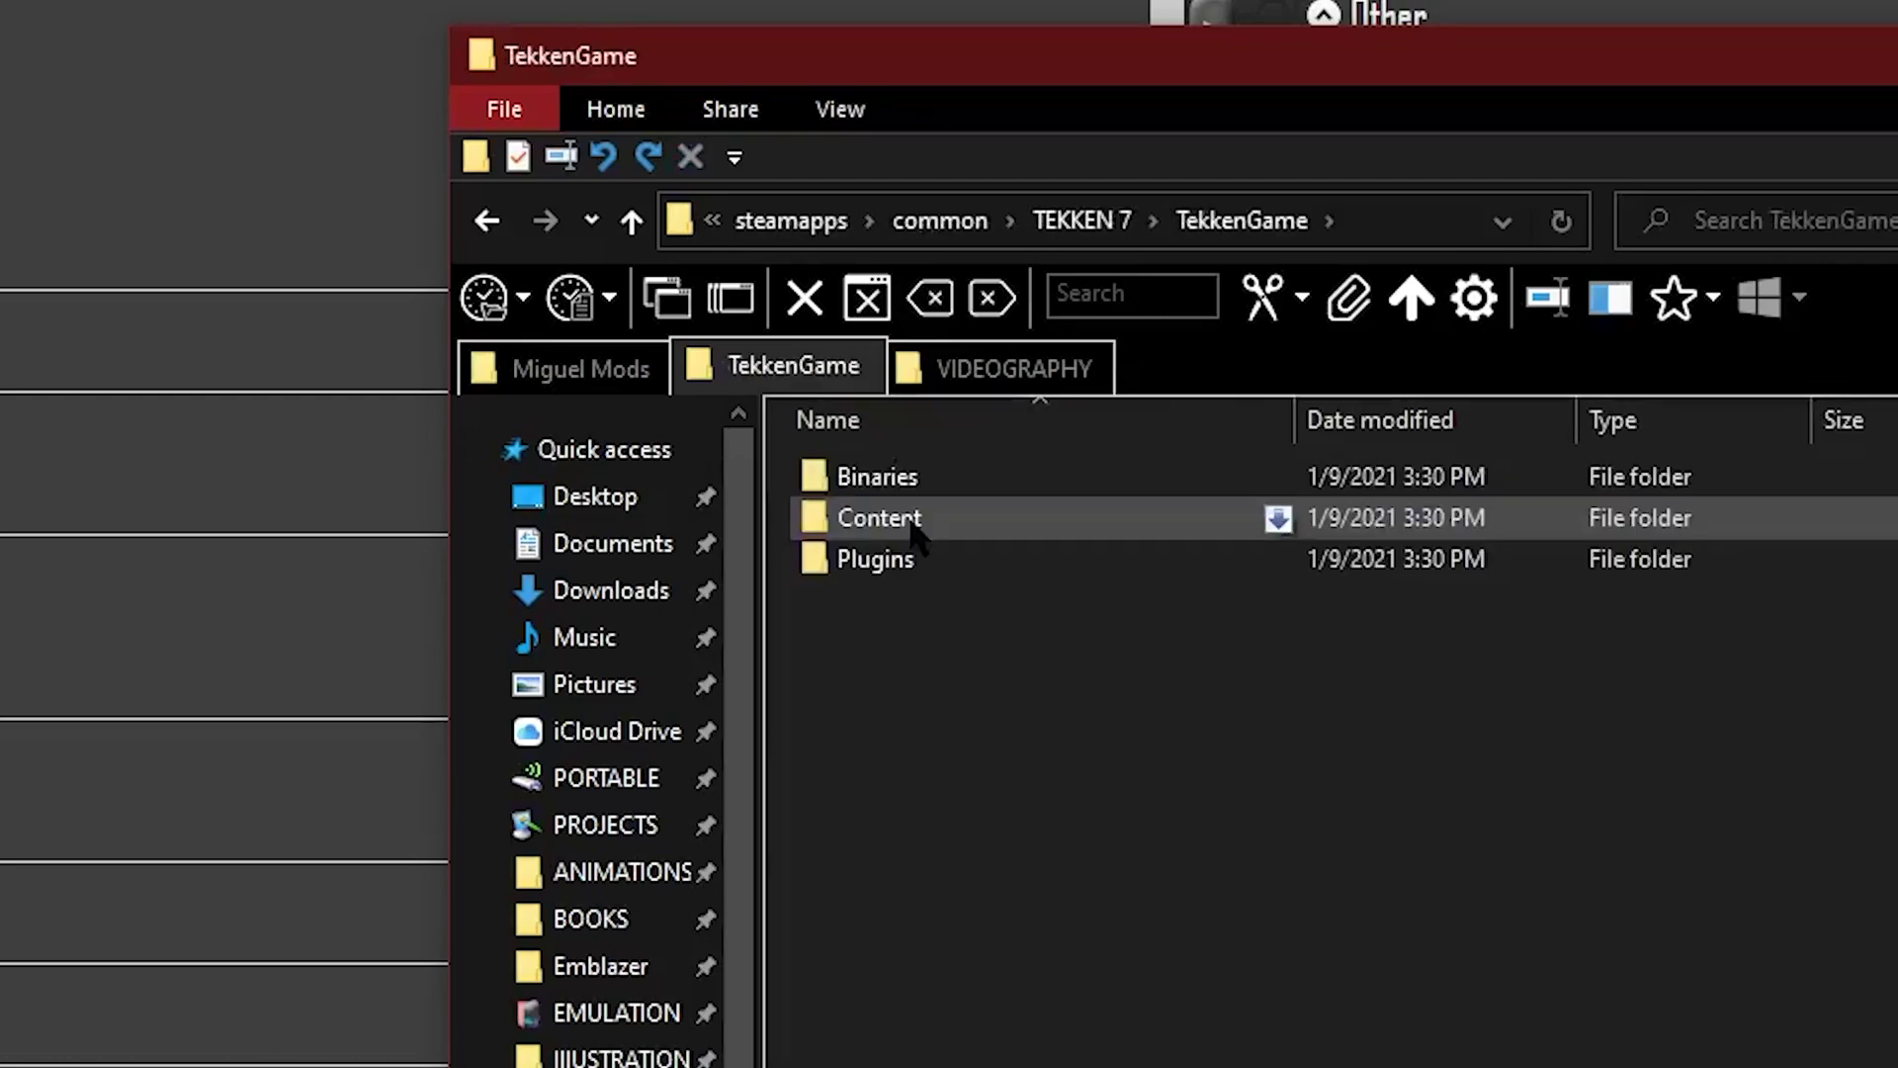
double_click(902, 518)
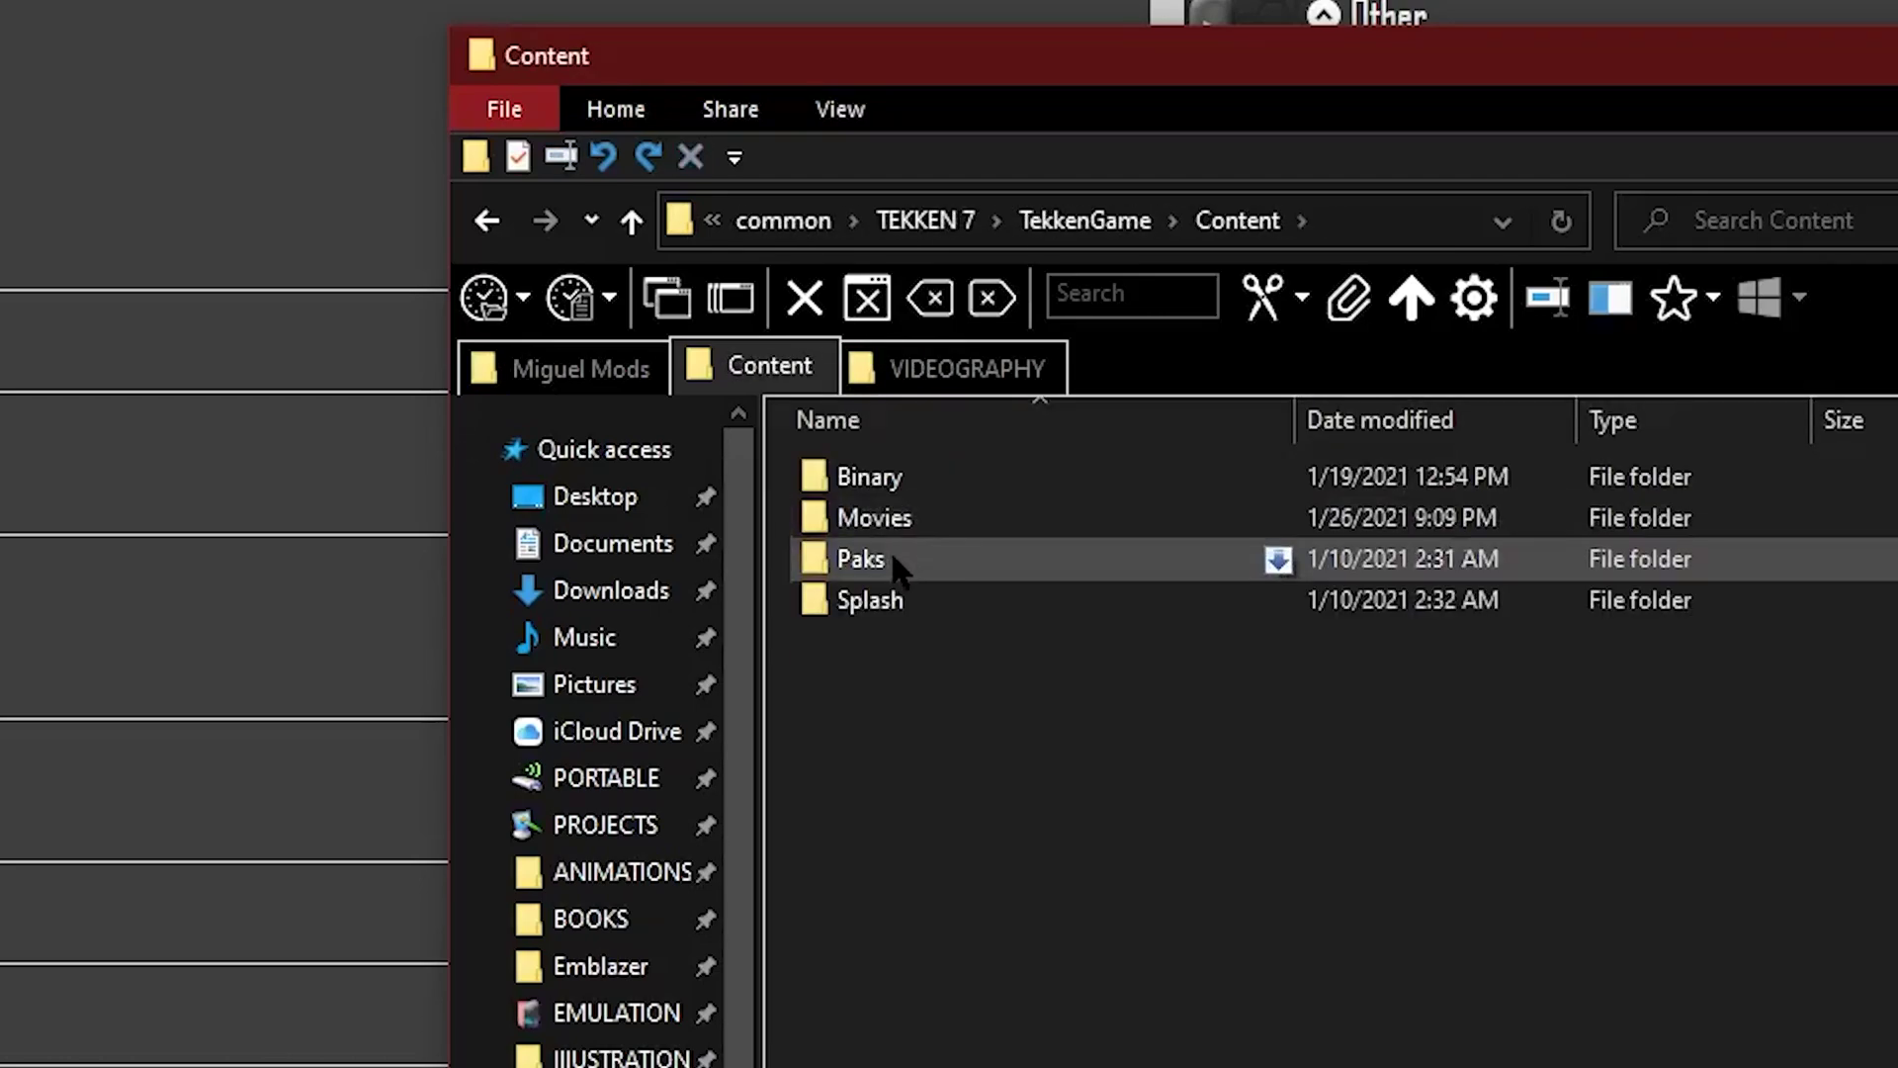
double_click(893, 558)
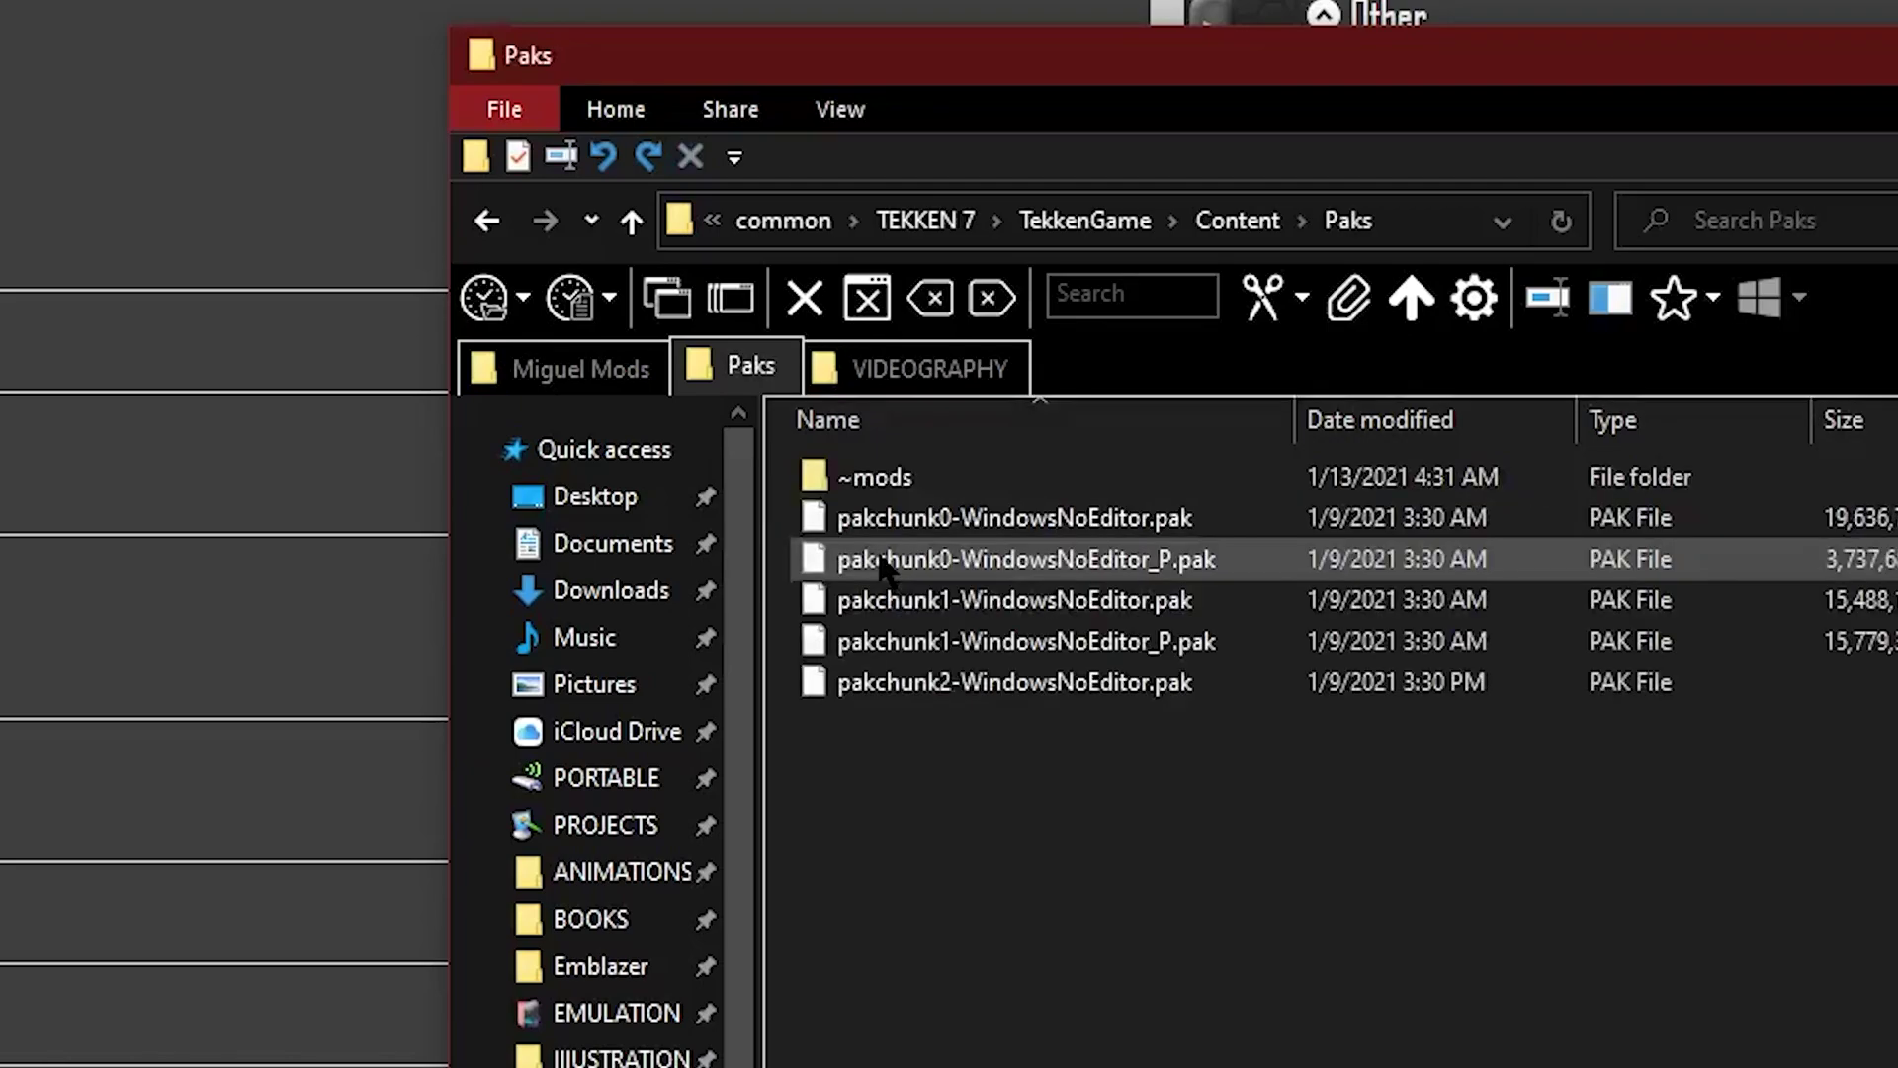
double_click(895, 479)
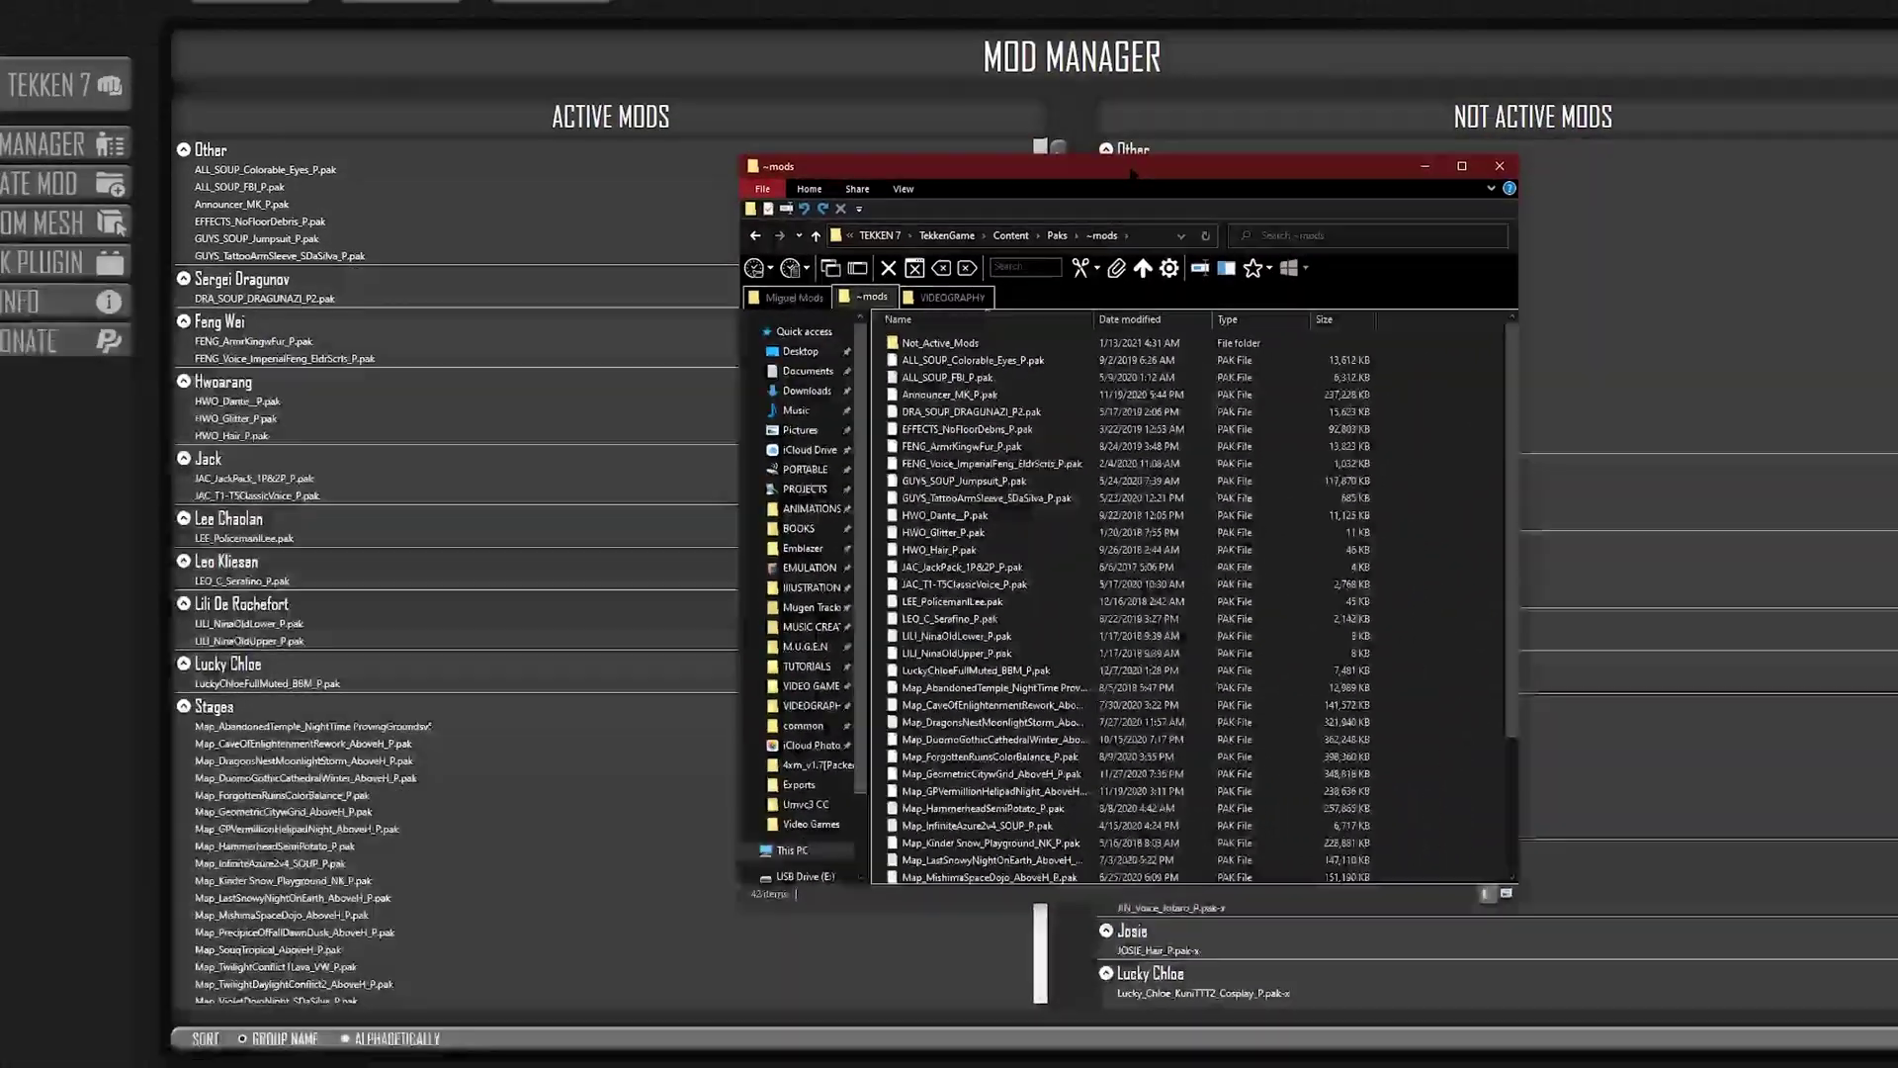
Step: Switch back to T7 Ninja Tool and review the installed mods in Mod Manager
key("alt+Tab")
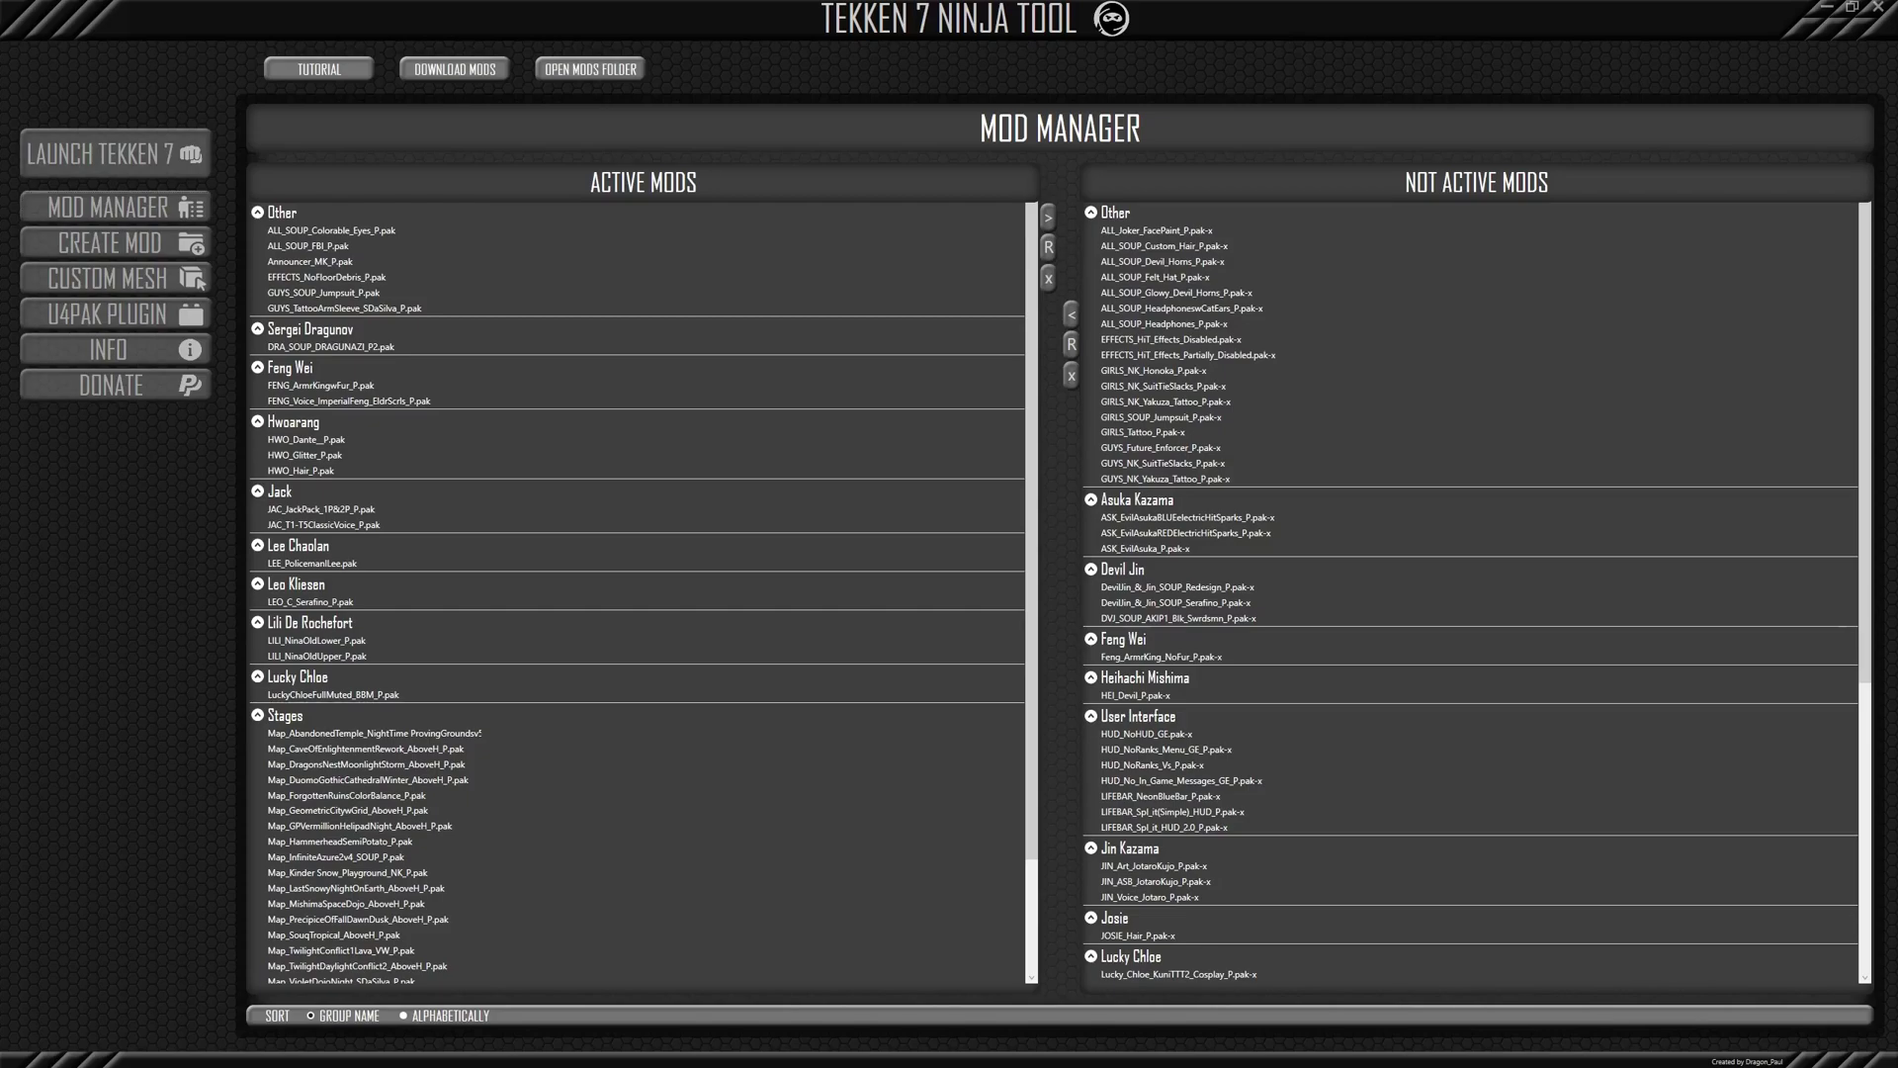
left_click(588, 693)
scroll(578, 495, "down", 2)
scroll(461, 637, "up", 3)
Step: Return to File Explorer and examine the files in ~mods and its Not_Active_Mods subfolder
left_click_drag(1385, 170, 1068, 170)
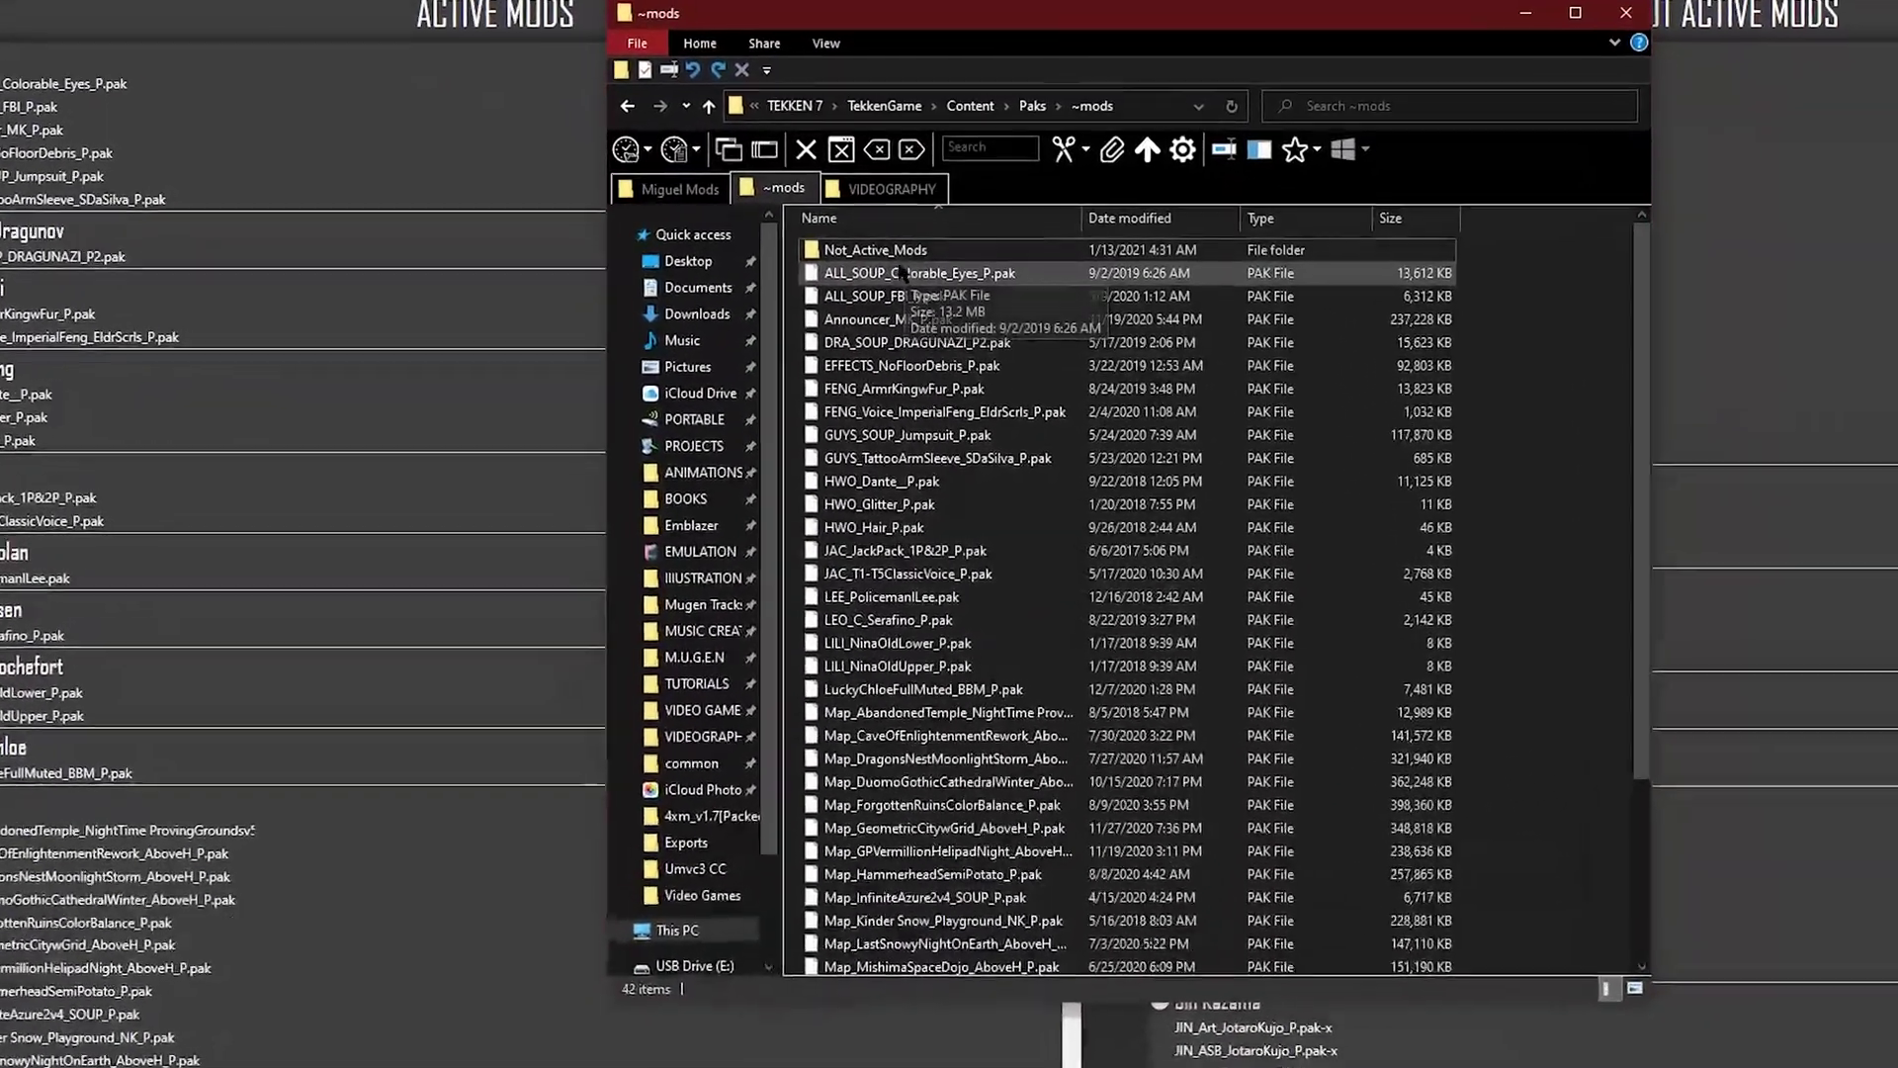
scroll(1030, 566, "down", 3)
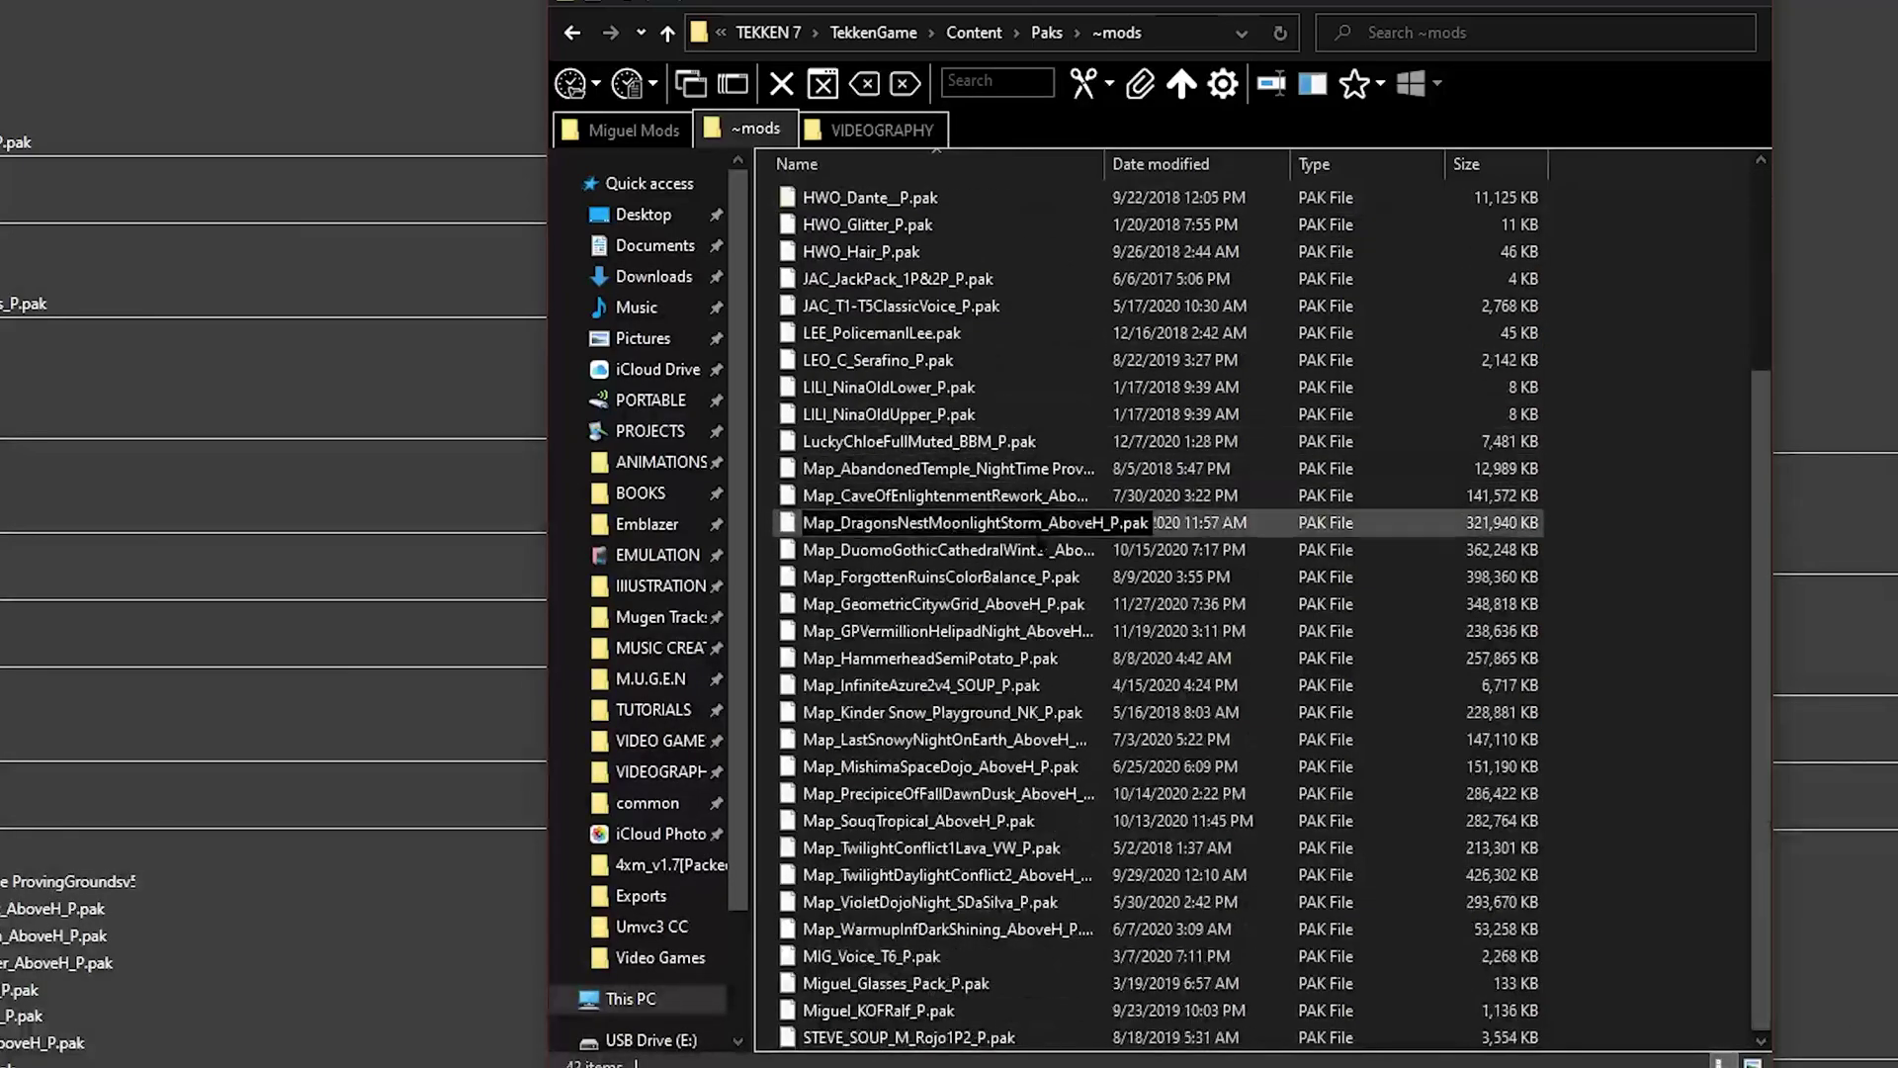
scroll(989, 529, "up", 4)
left_click(876, 203)
double_click(876, 203)
scroll(909, 554, "down", 10)
scroll(912, 660, "up", 6)
scroll(911, 661, "down", 3)
scroll(912, 663, "up", 7)
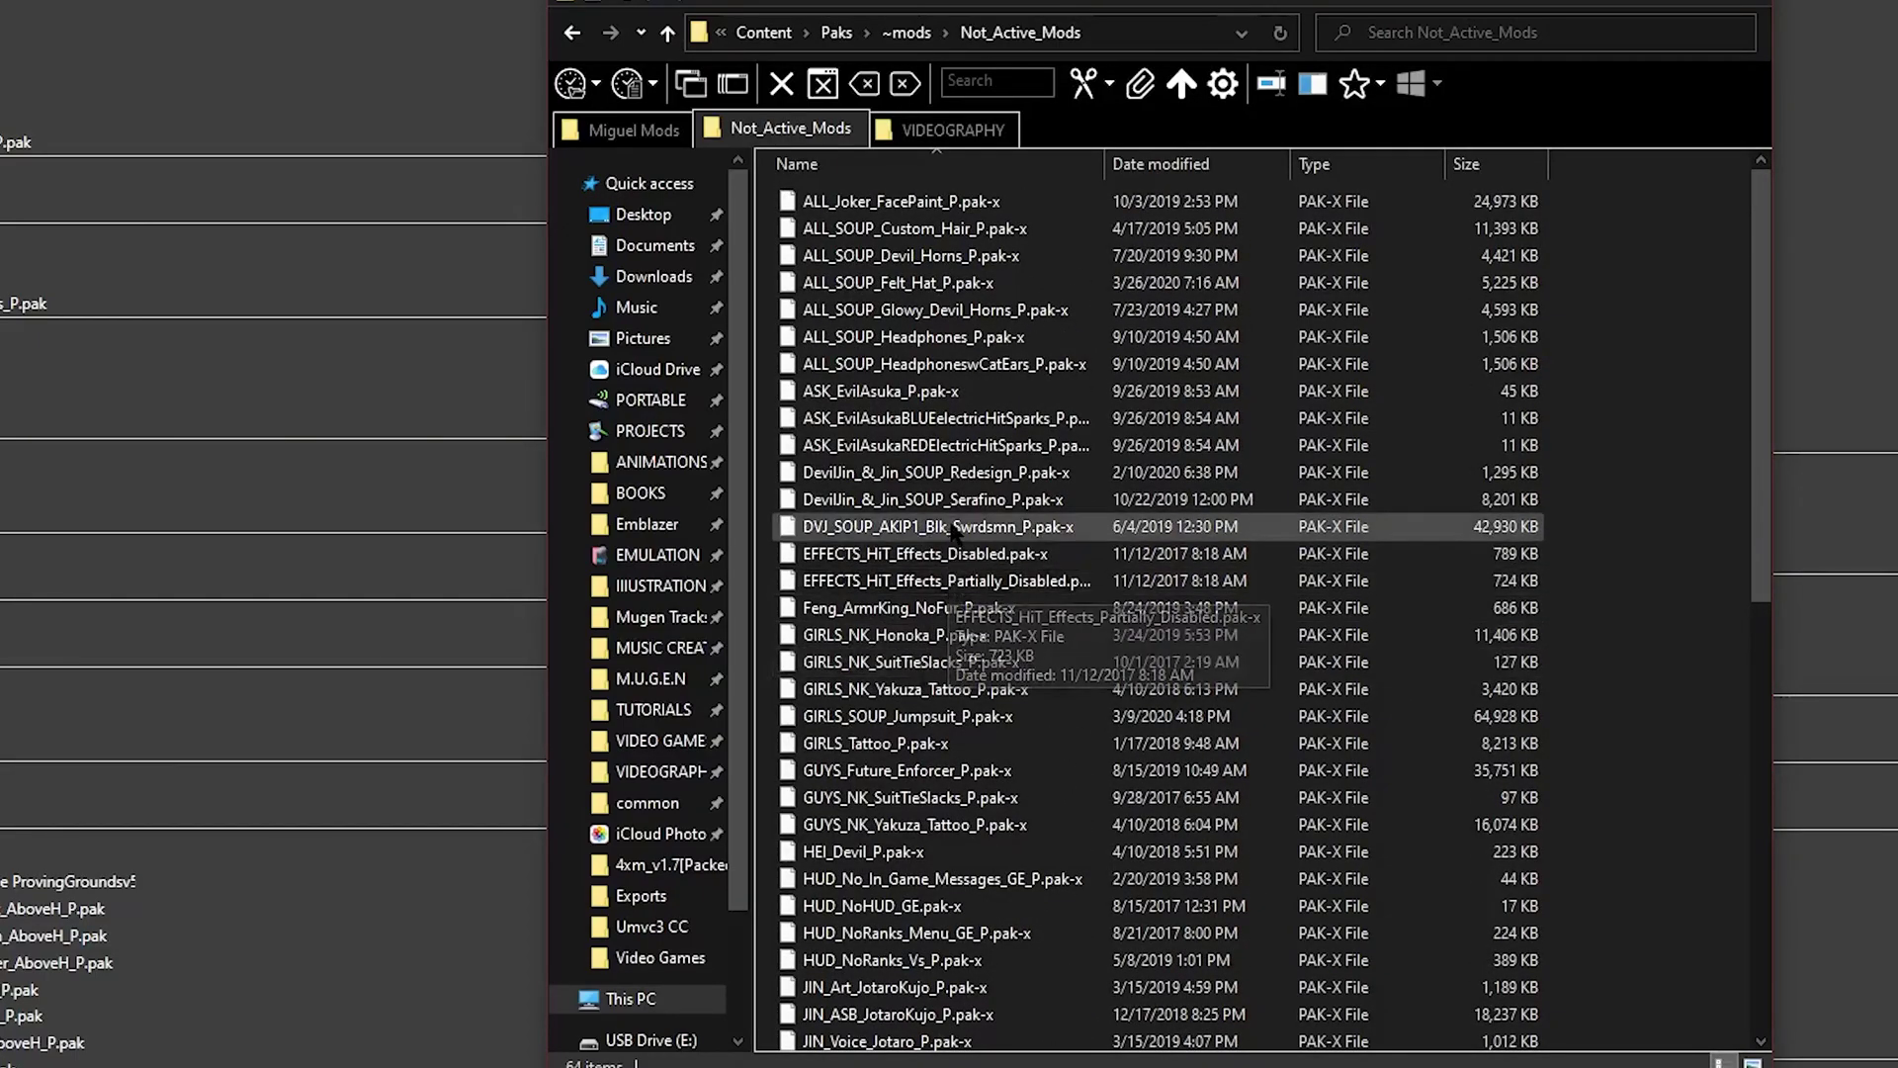
scroll(956, 531, "down", 4)
scroll(956, 531, "up", 5)
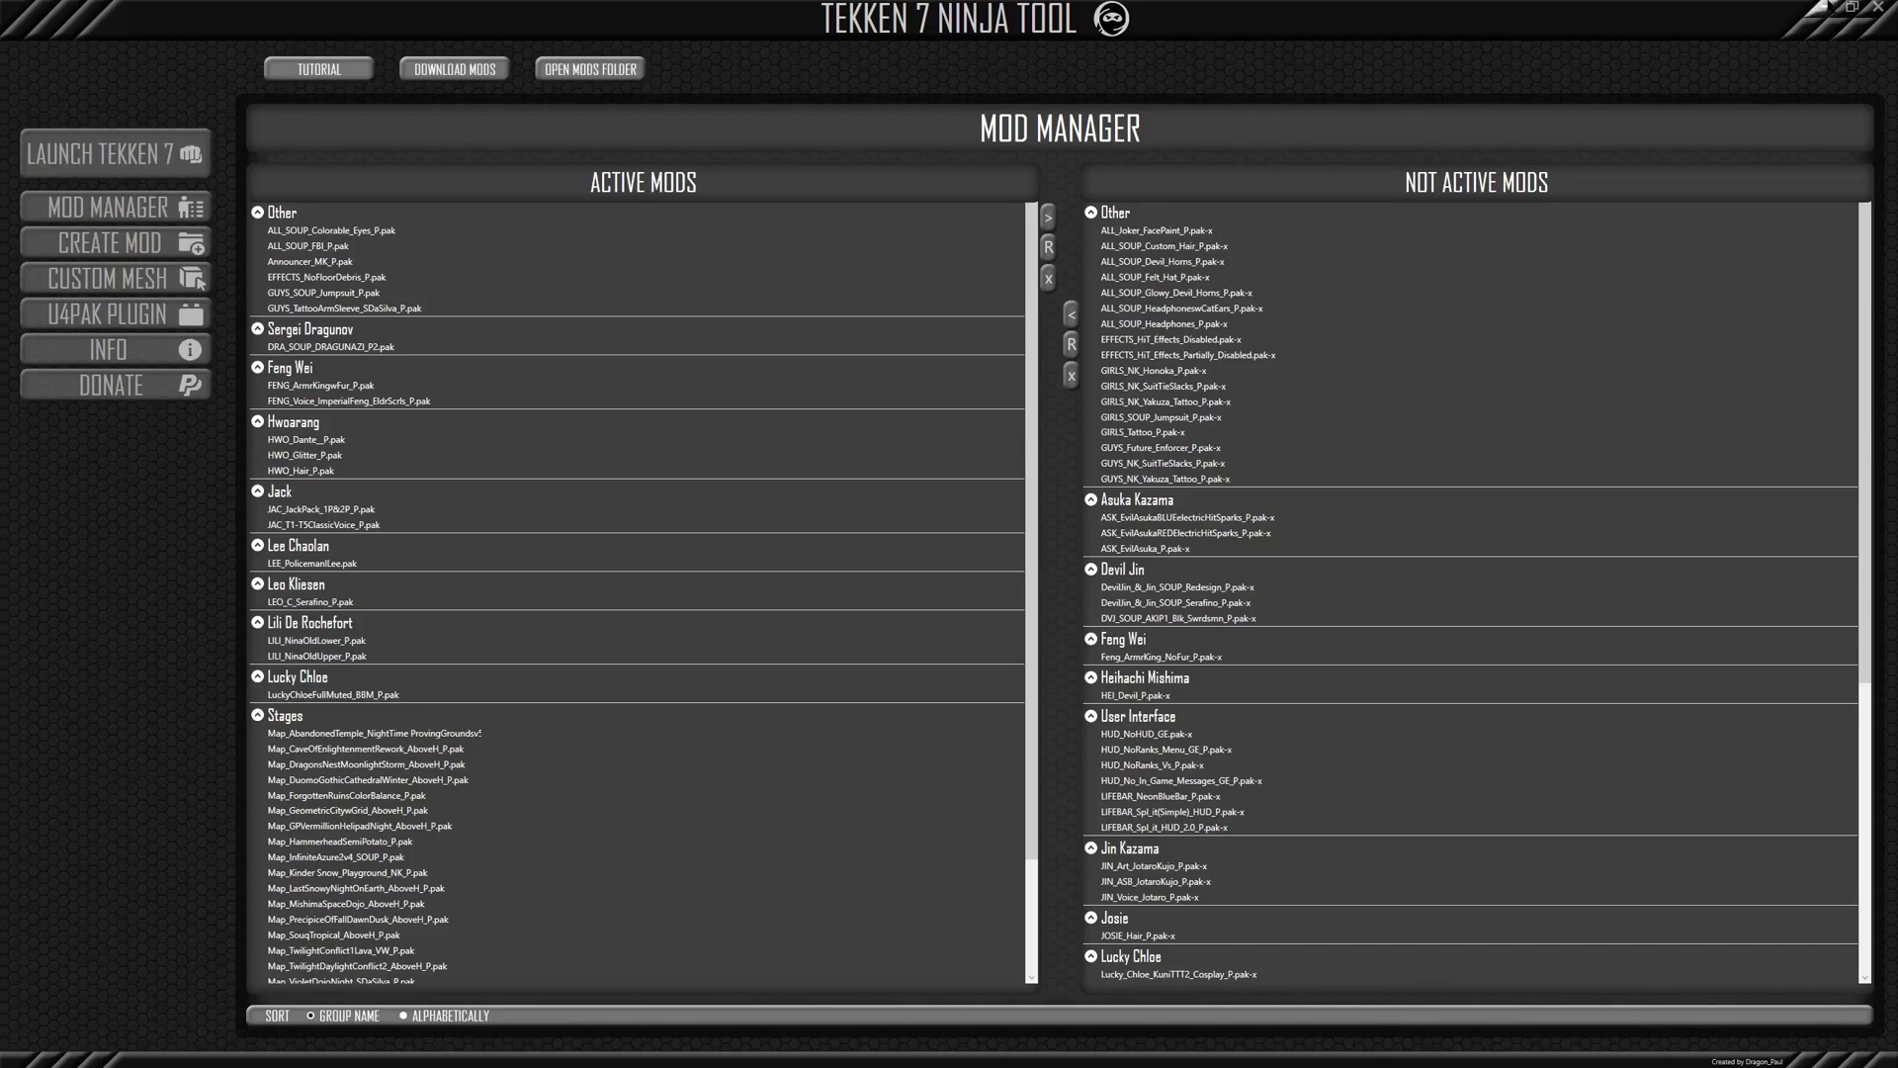
Step: Examine the active and inactive mod groups in Mod Manager, including the Miguel Caballero Rojo mods
scroll(1333, 415, "down", 3)
scroll(1331, 465, "down", 2)
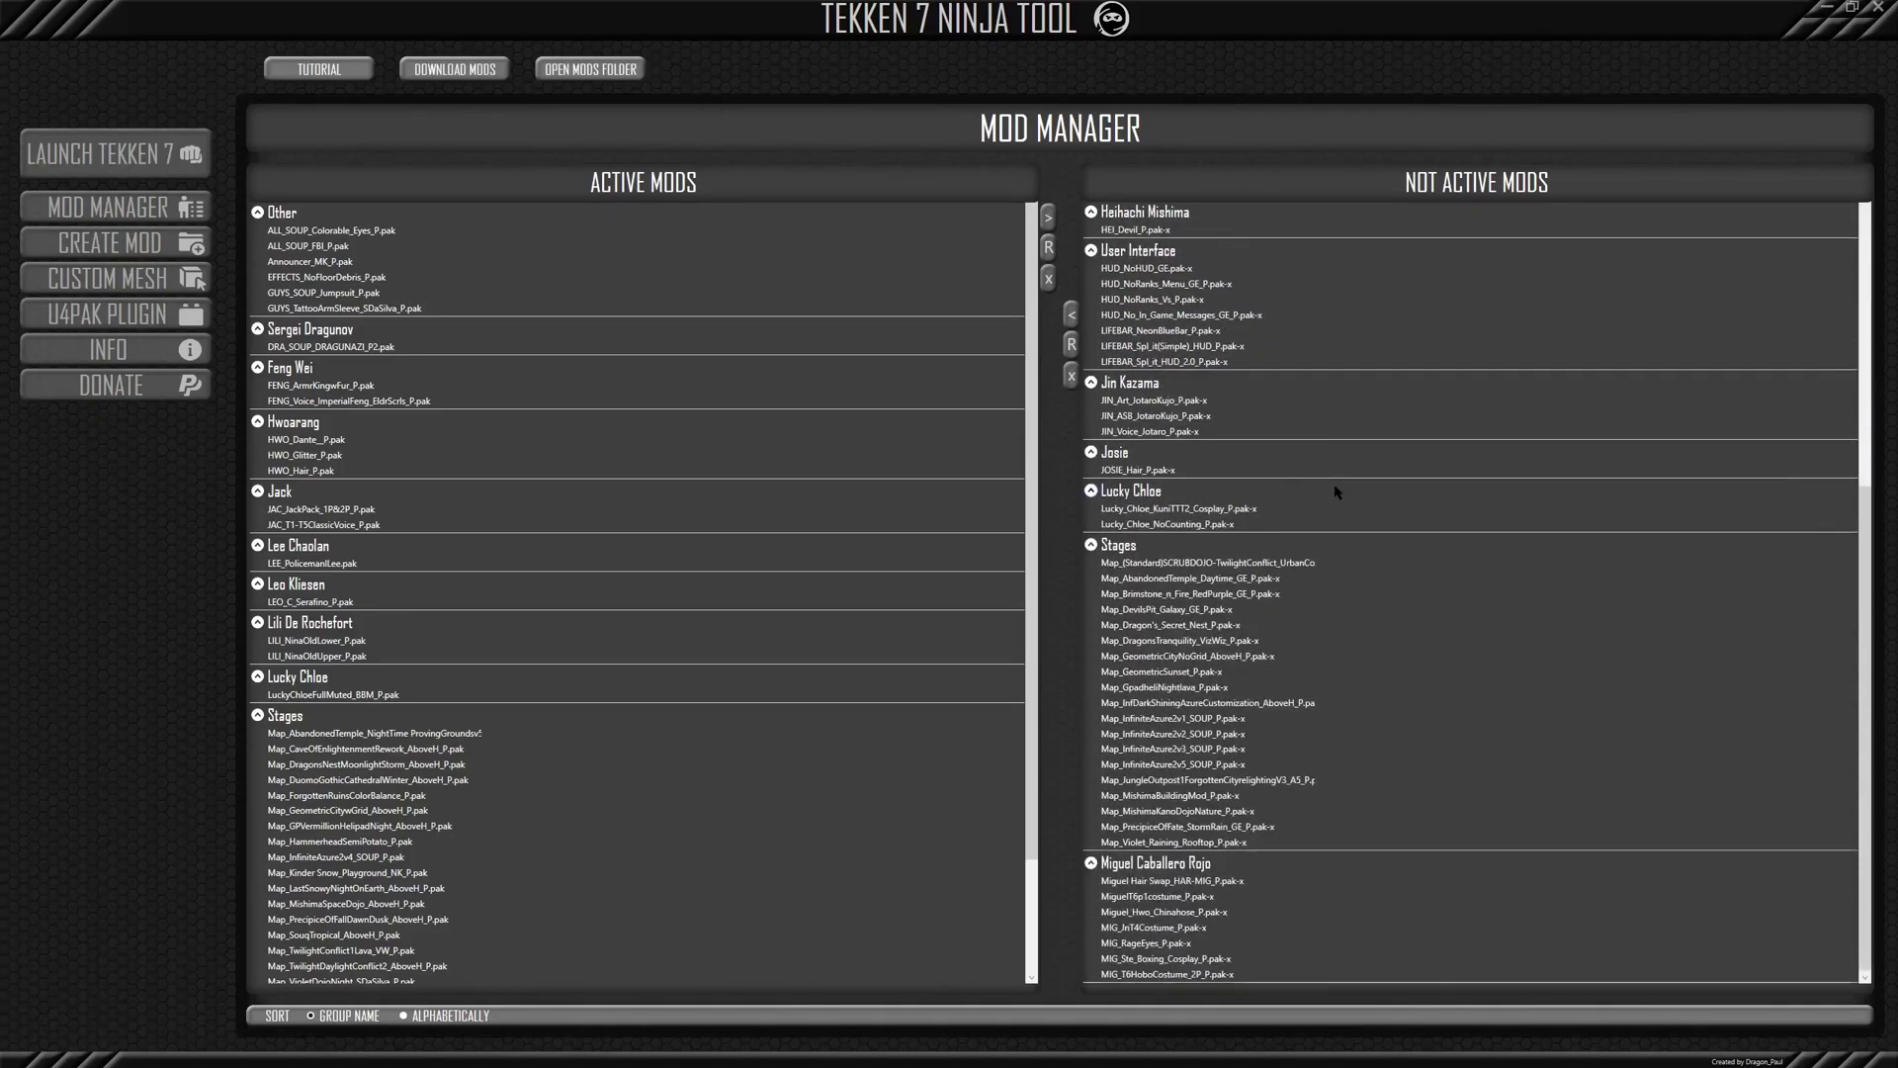
scroll(1343, 590, "up", 2)
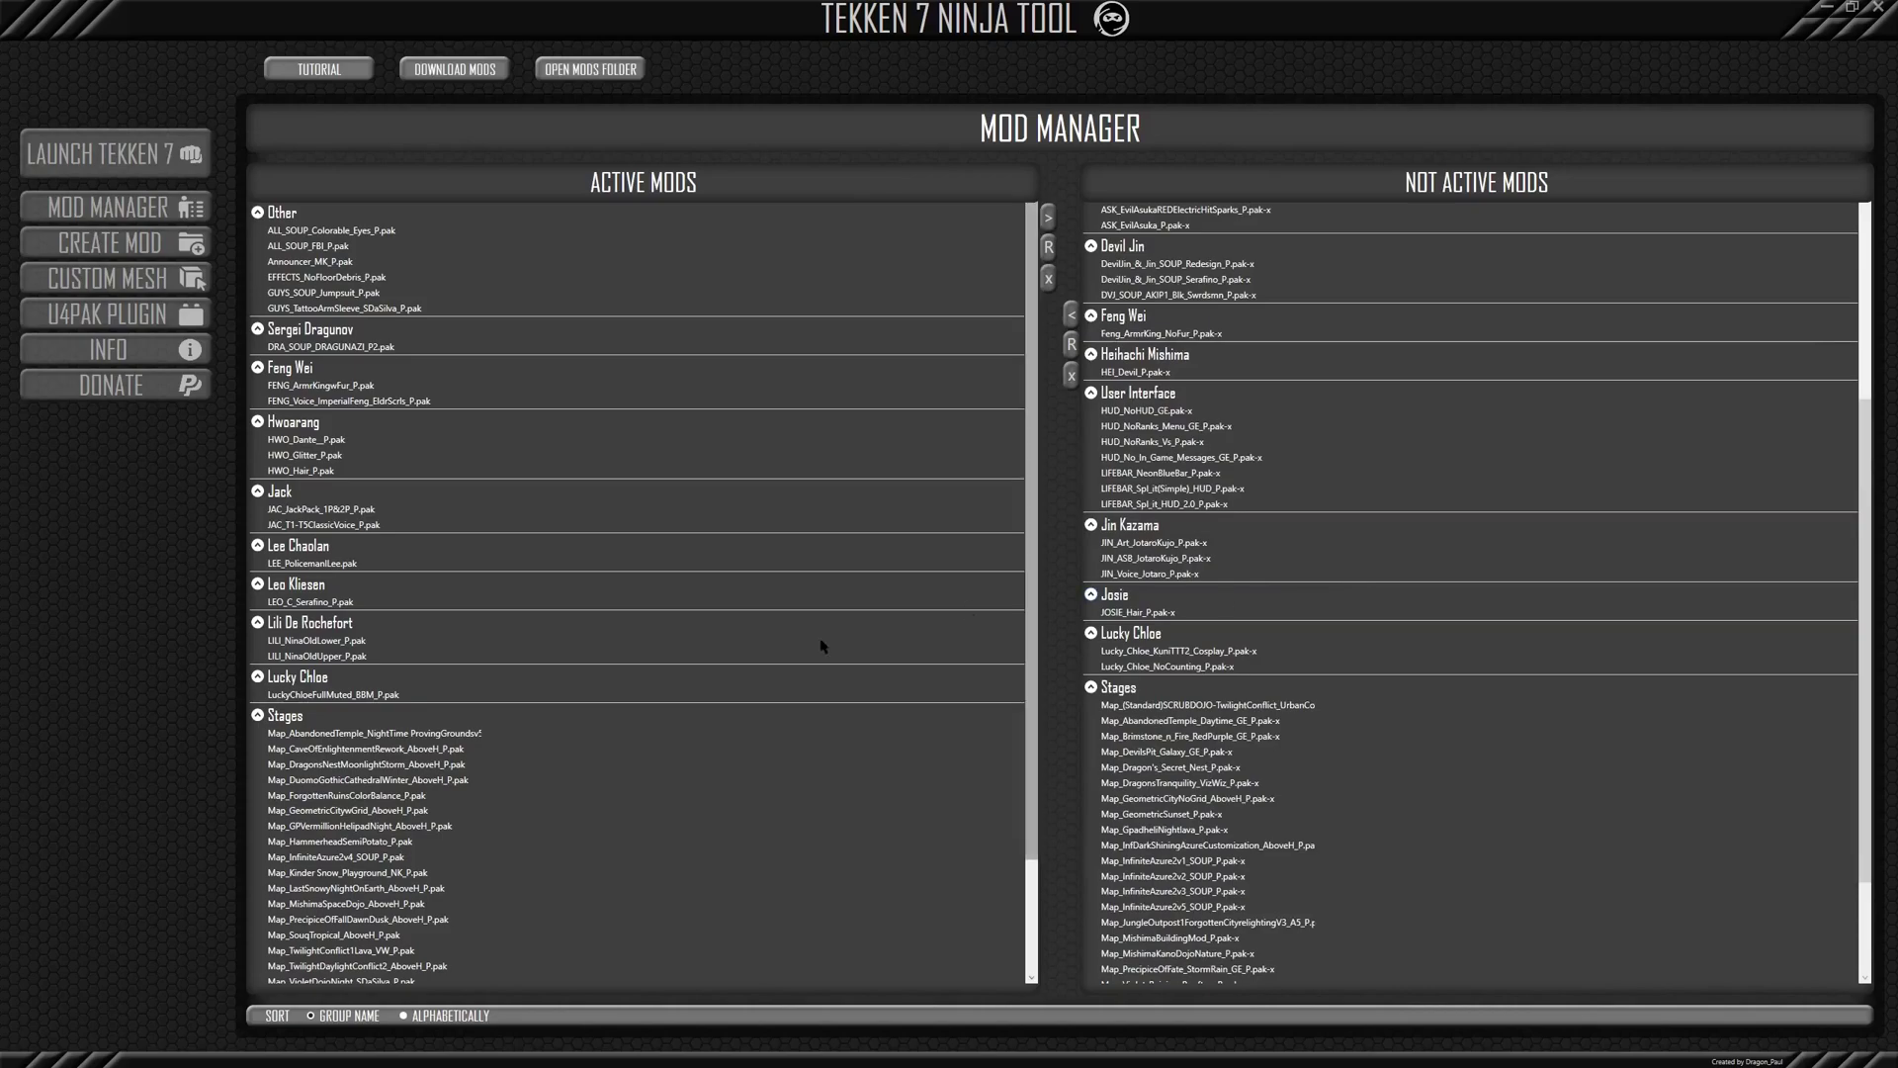
scroll(733, 643, "down", 2)
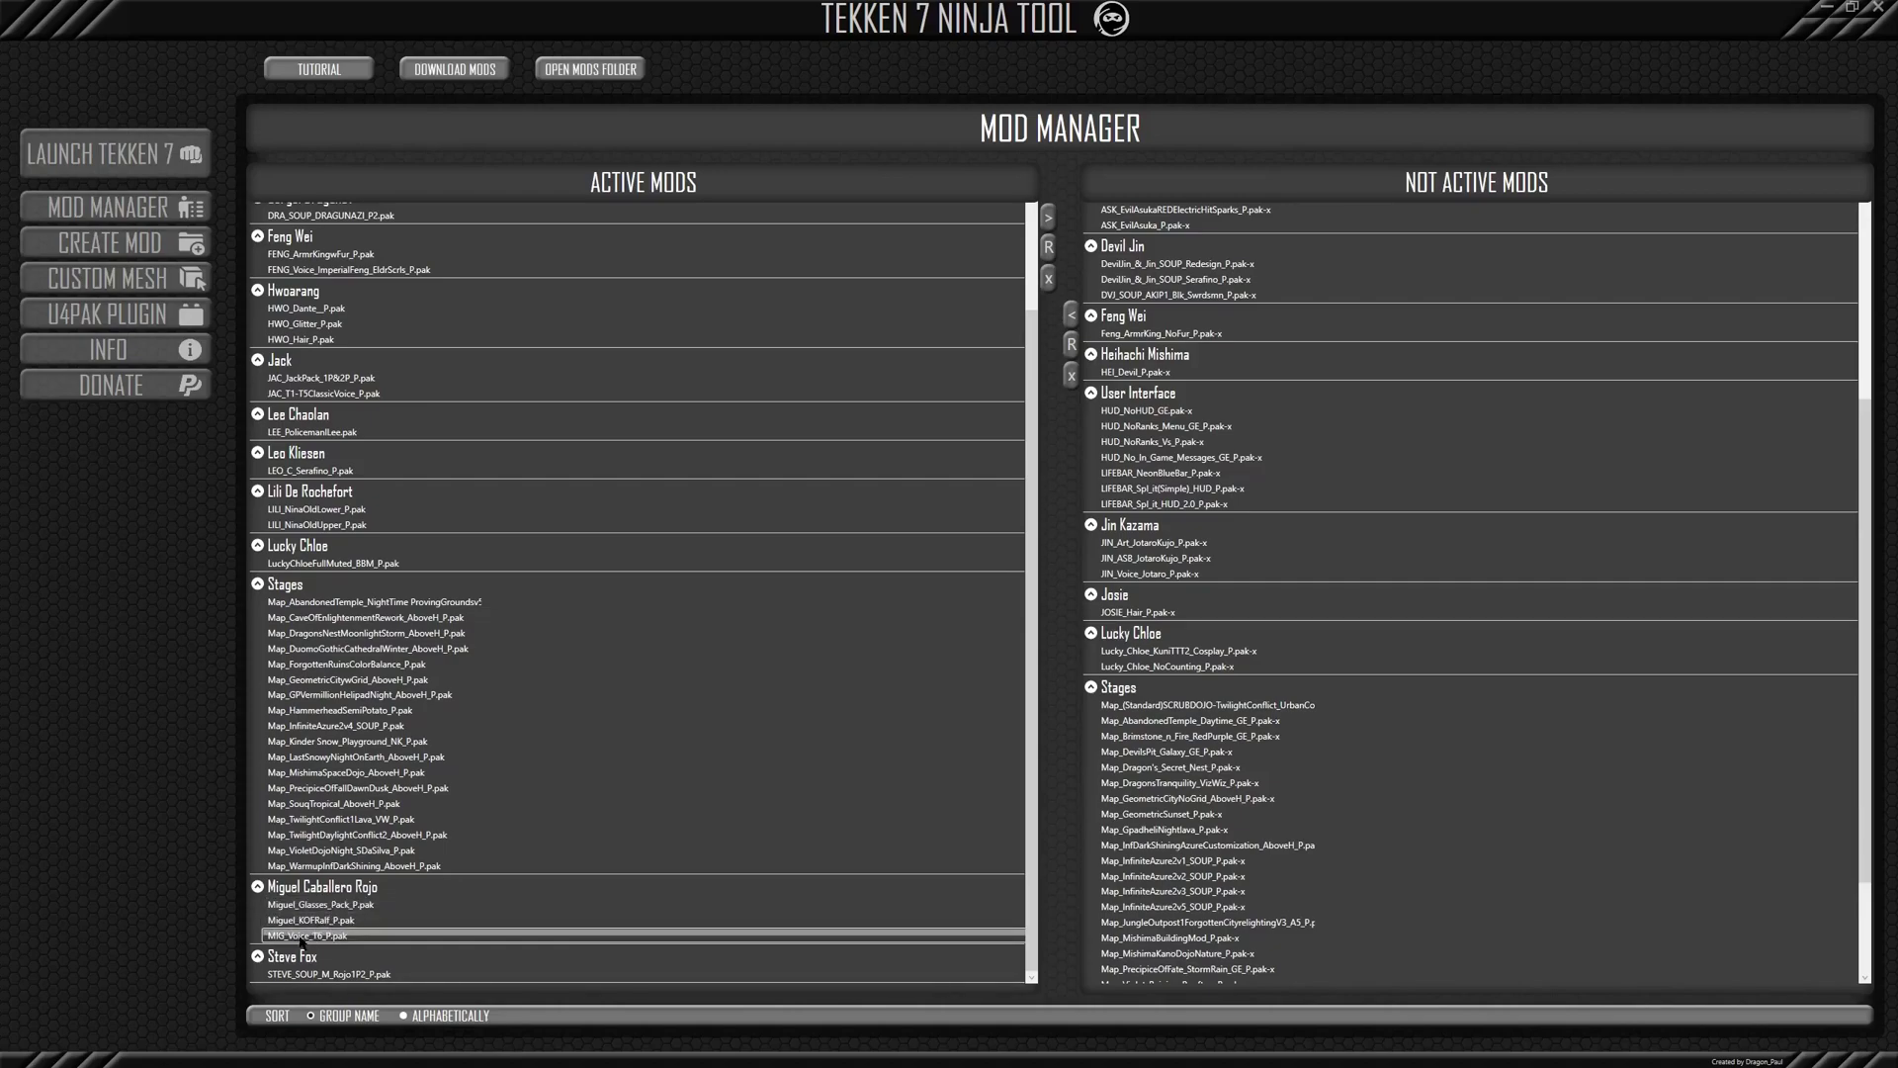
scroll(1488, 425, "down", 3)
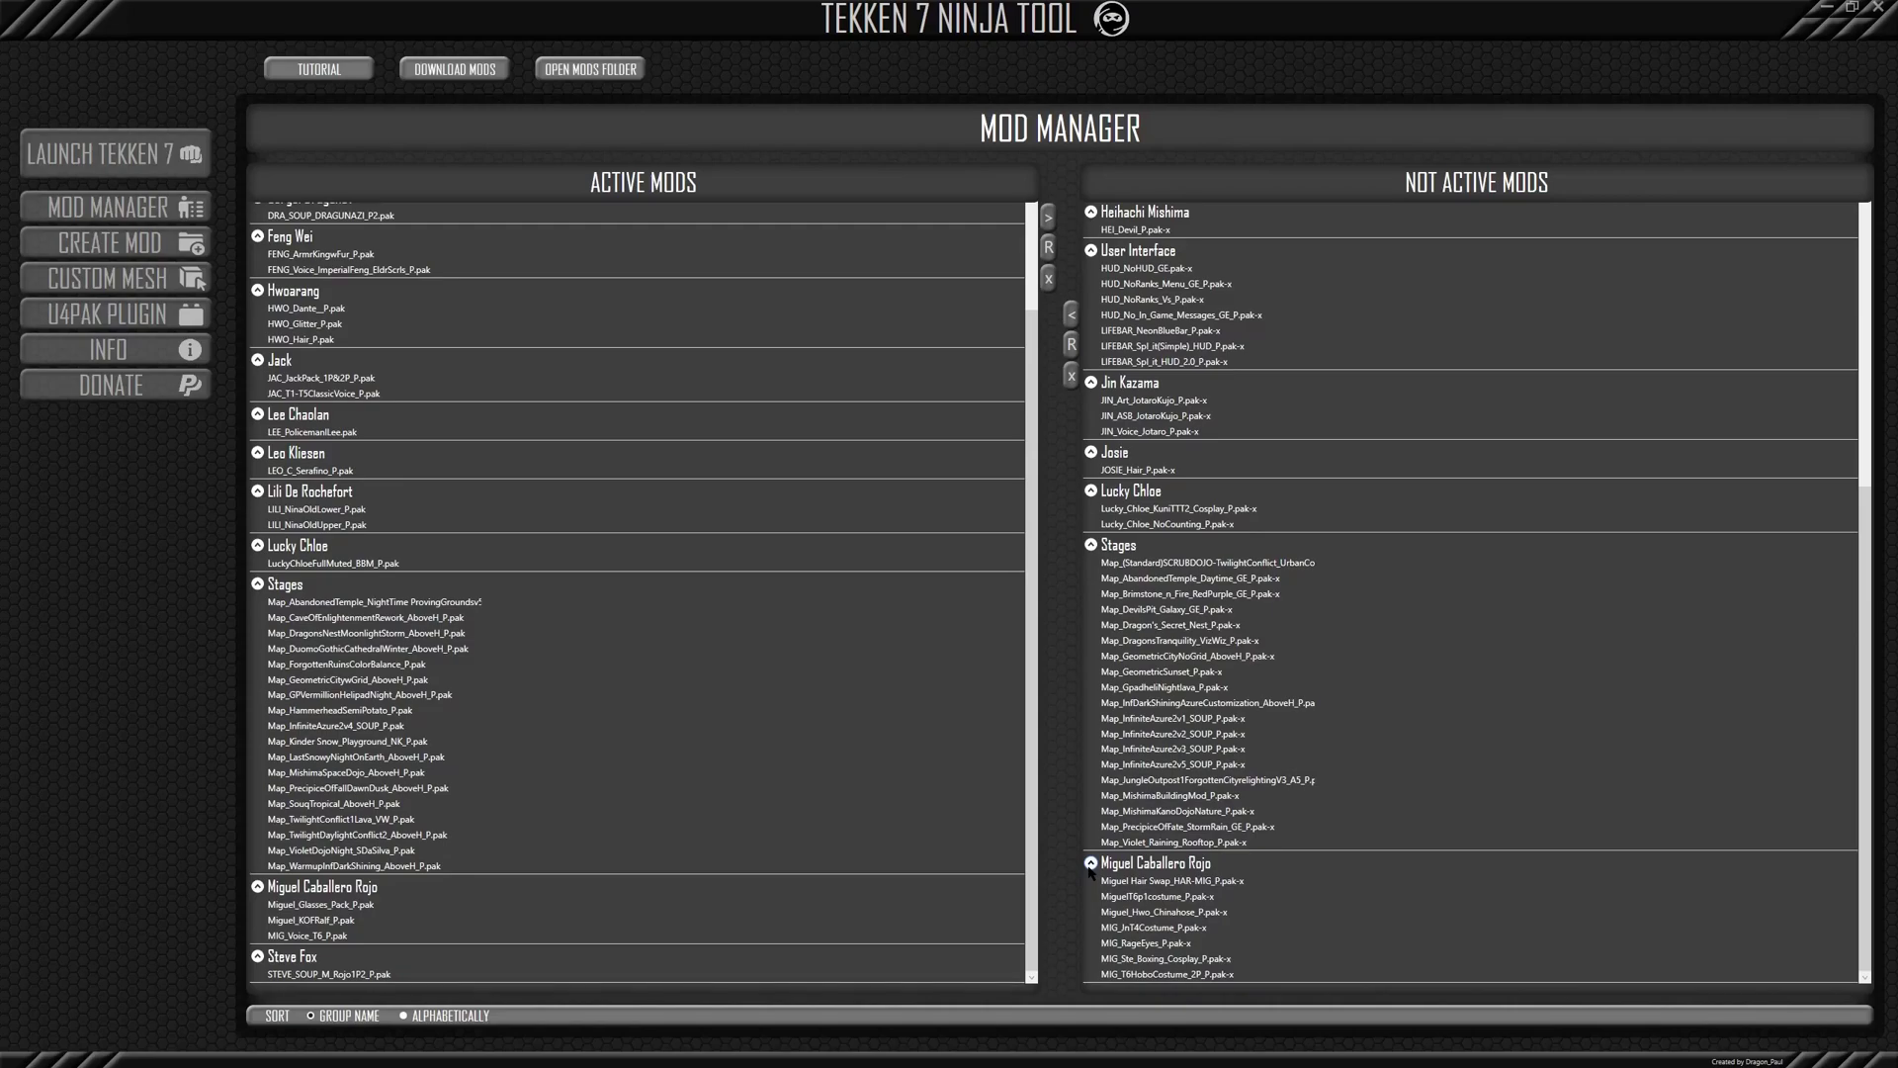
scroll(1137, 613, "up", 2)
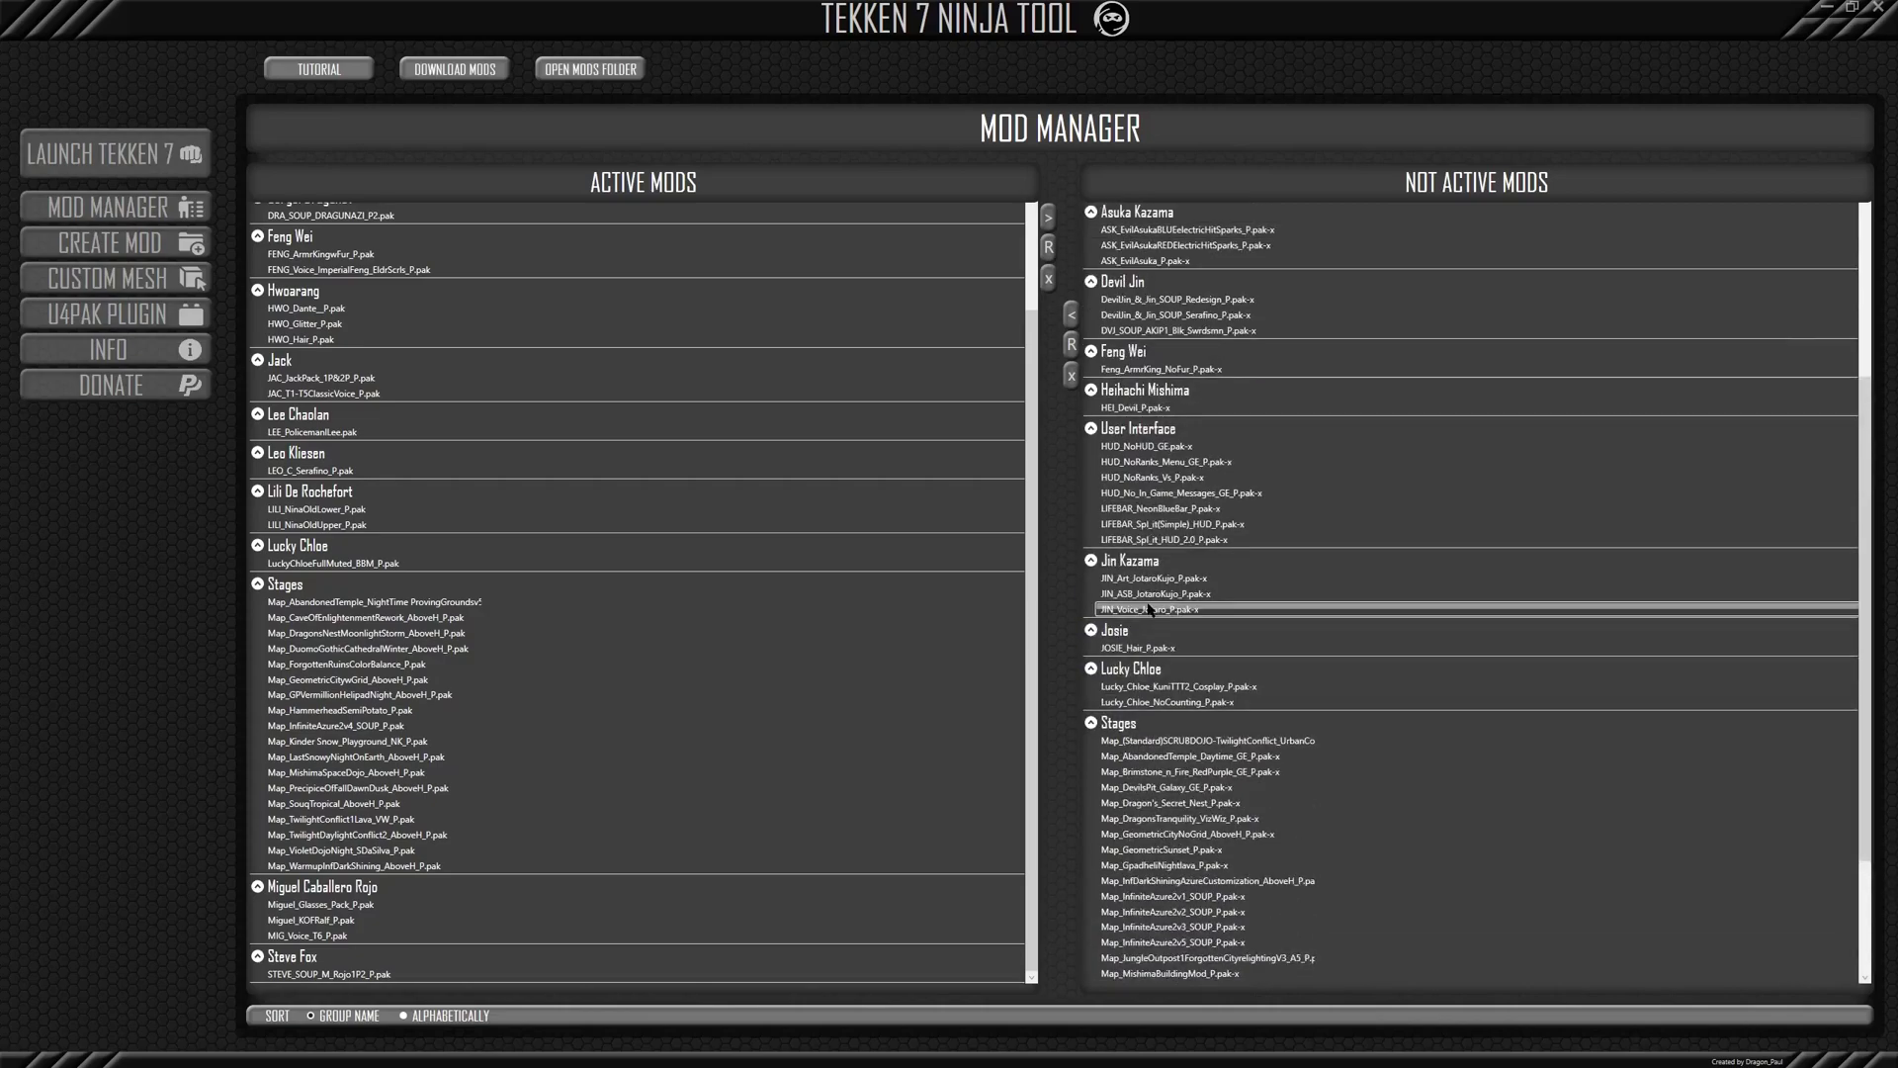
scroll(1137, 618, "down", 2)
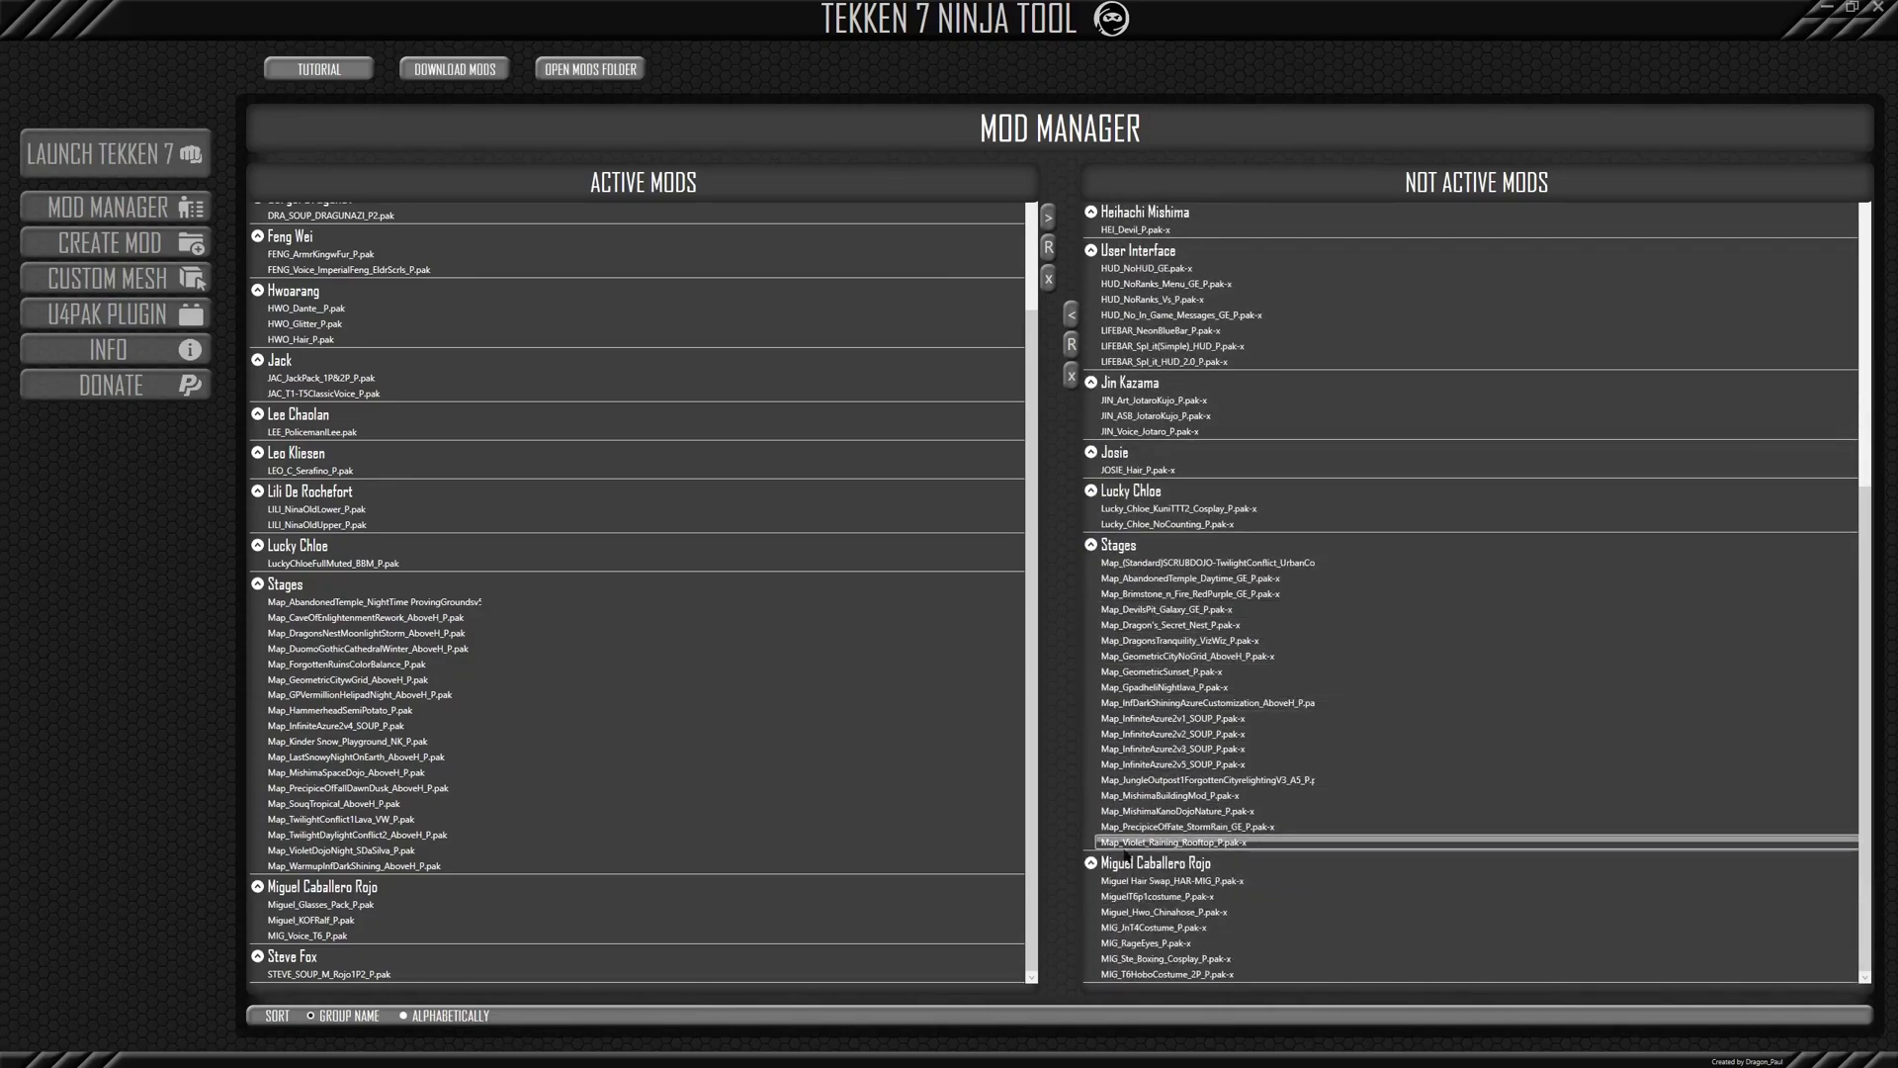
scroll(1100, 870, "up", 2)
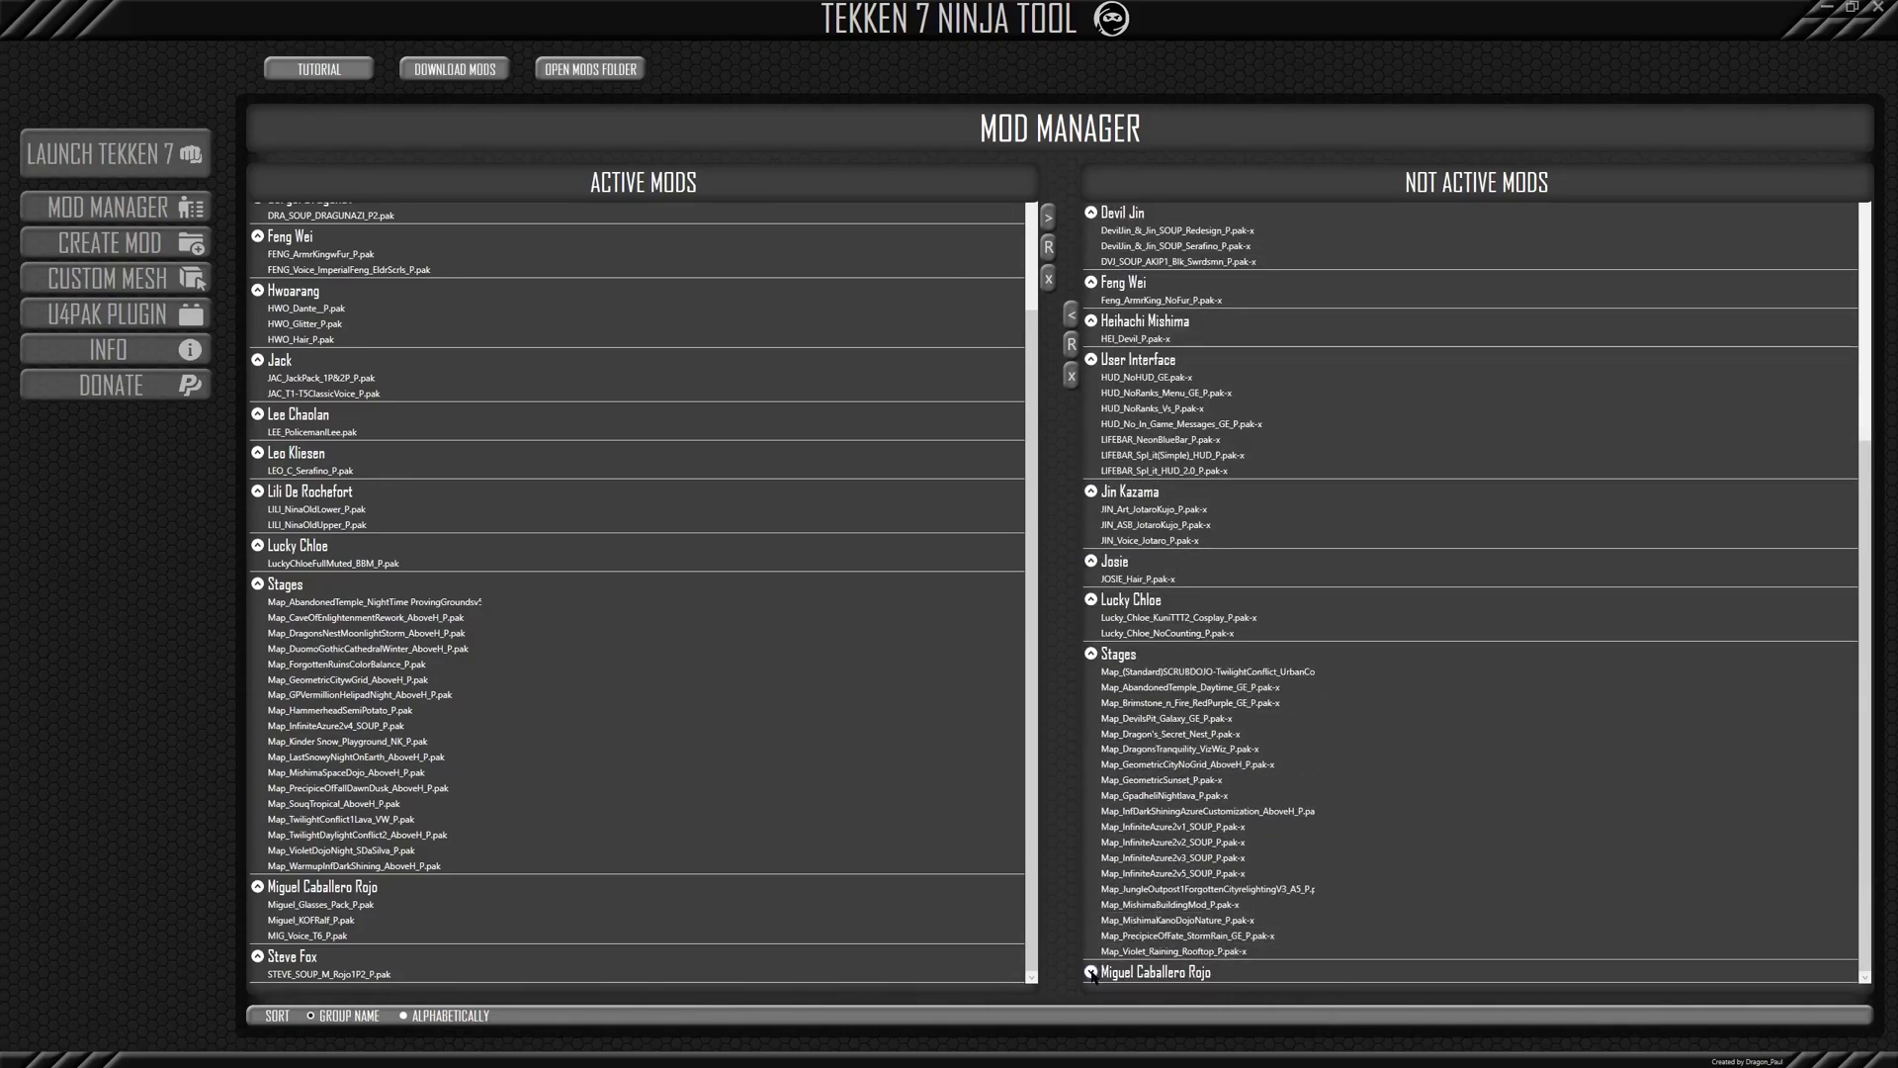
Step: Activate the inactive Miguel Hair Swap_HAR-MIG mod from the Miguel Caballero Rojo group
scroll(1147, 915, "down", 2)
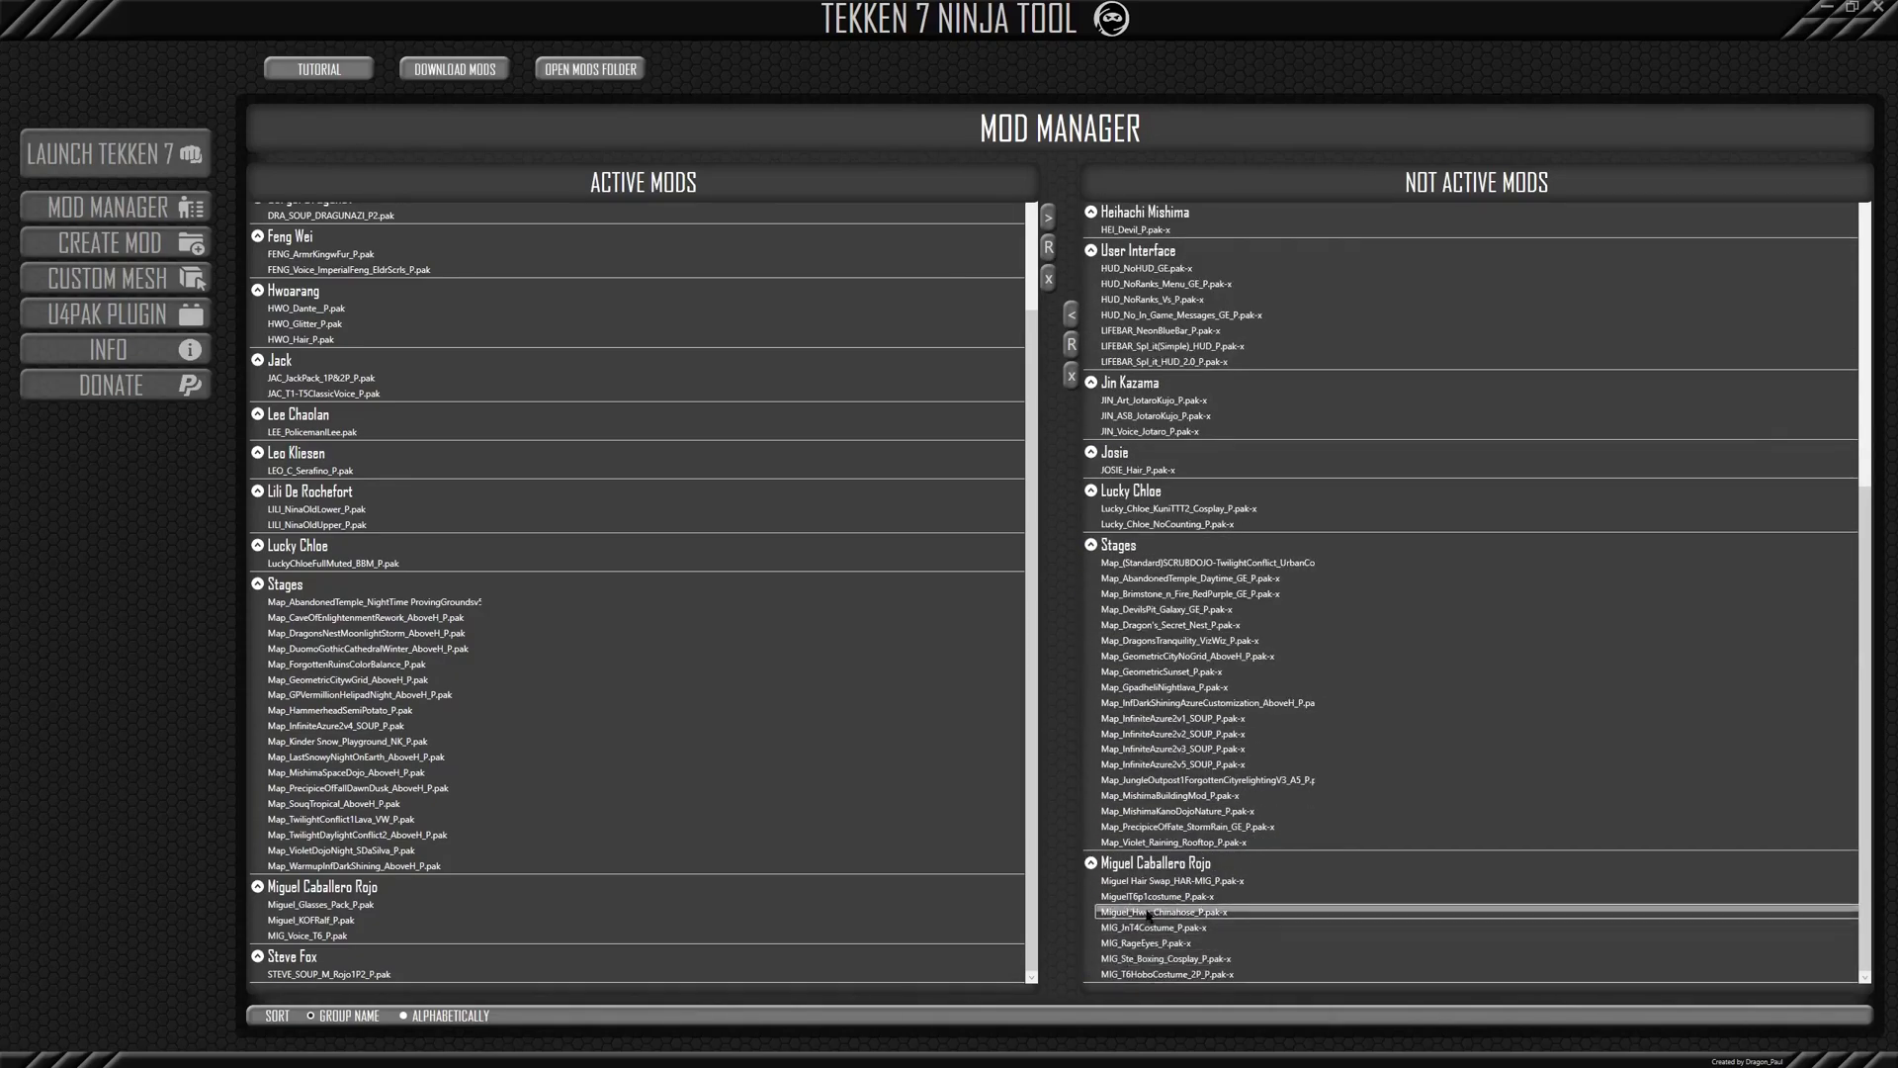
left_click(1072, 316)
scroll(1009, 474, "down", 3)
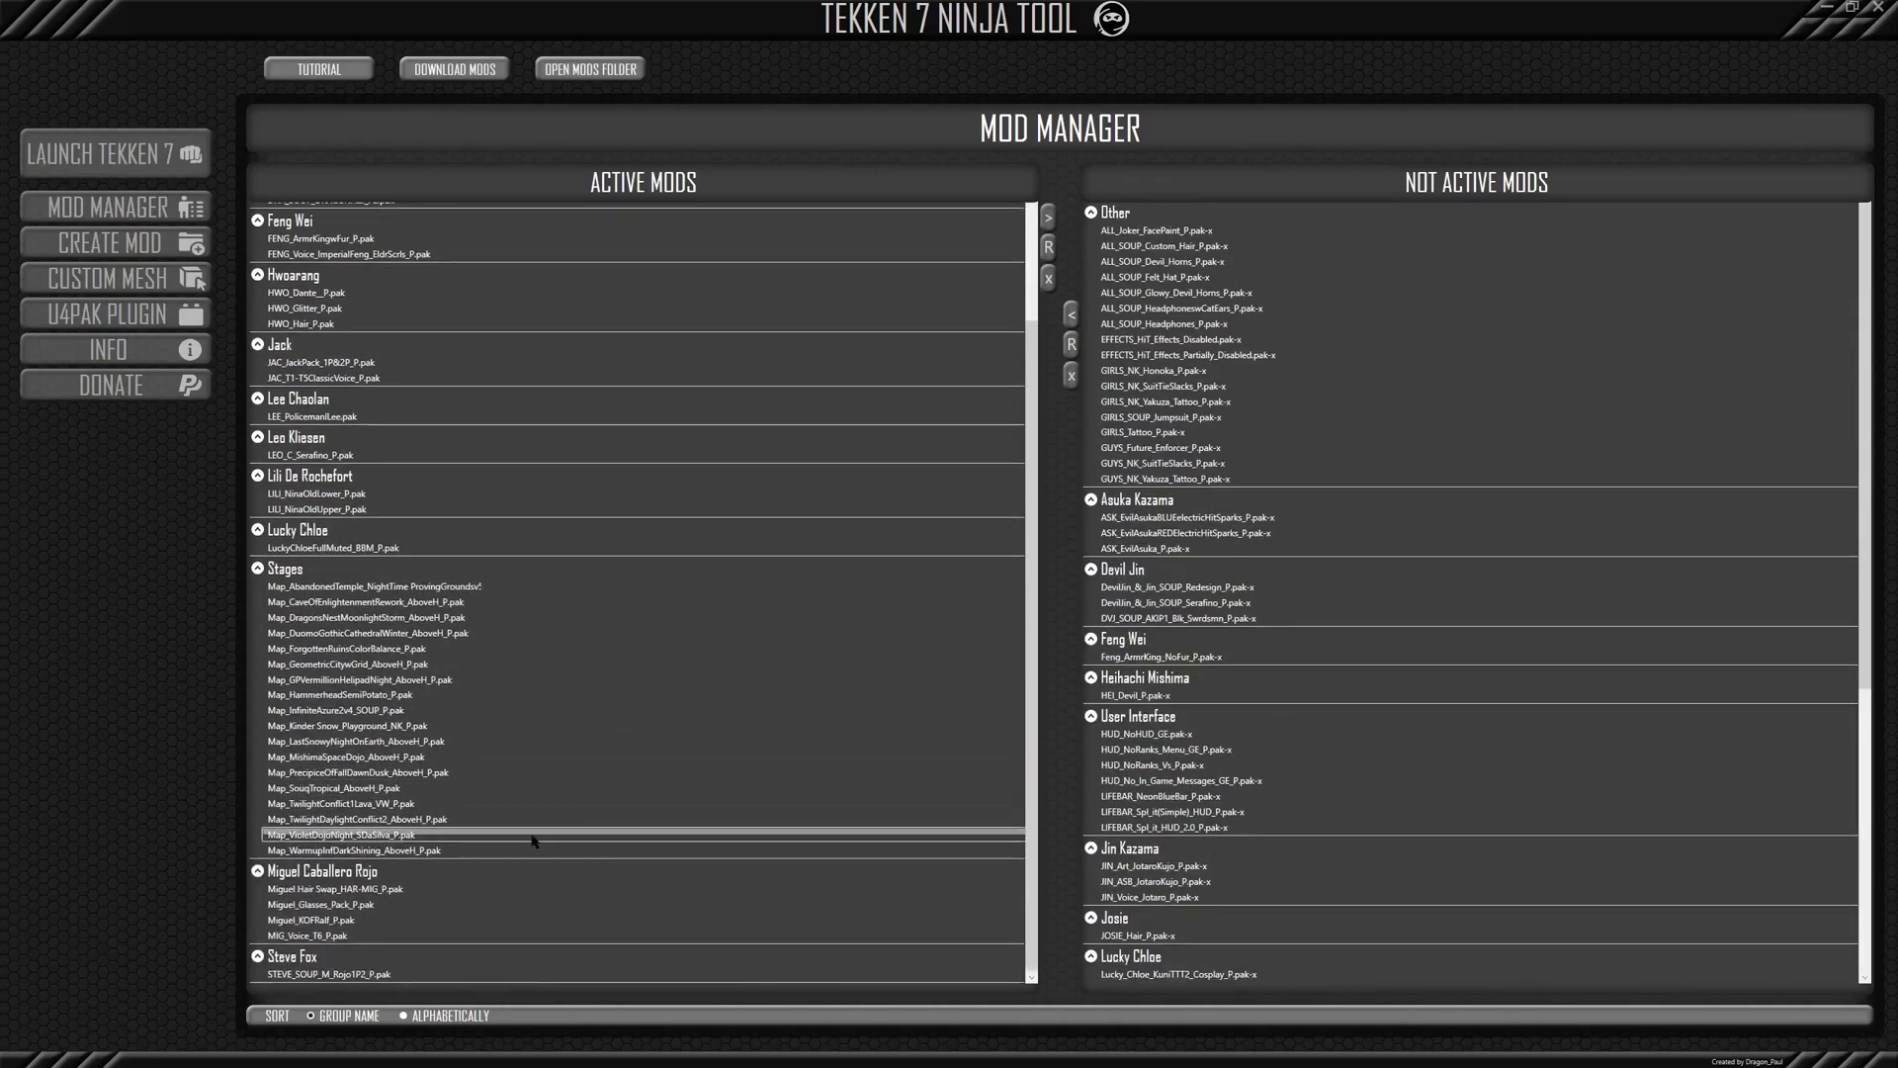
Step: Deactivate the Miguel Hair Swap_HAR-MIG mod again
left_click(356, 890)
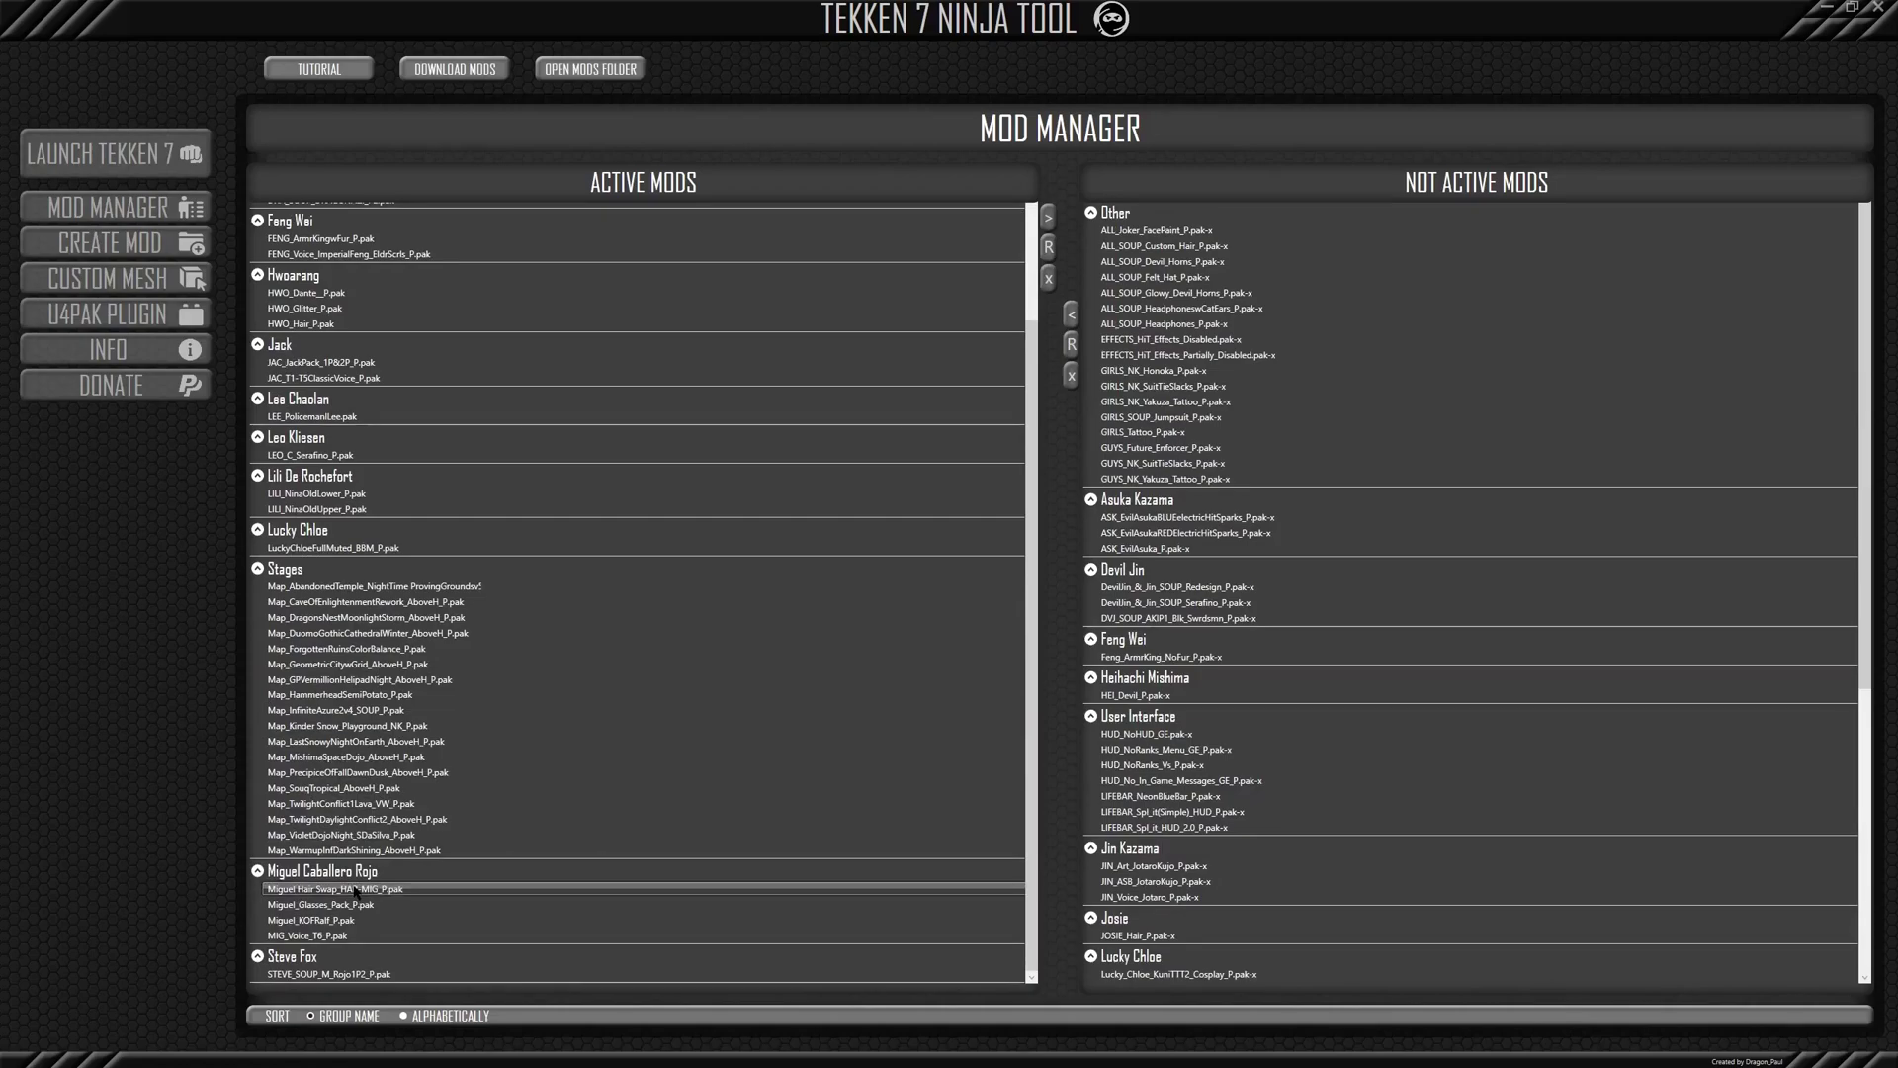
left_click(1050, 225)
scroll(1218, 692, "down", 9)
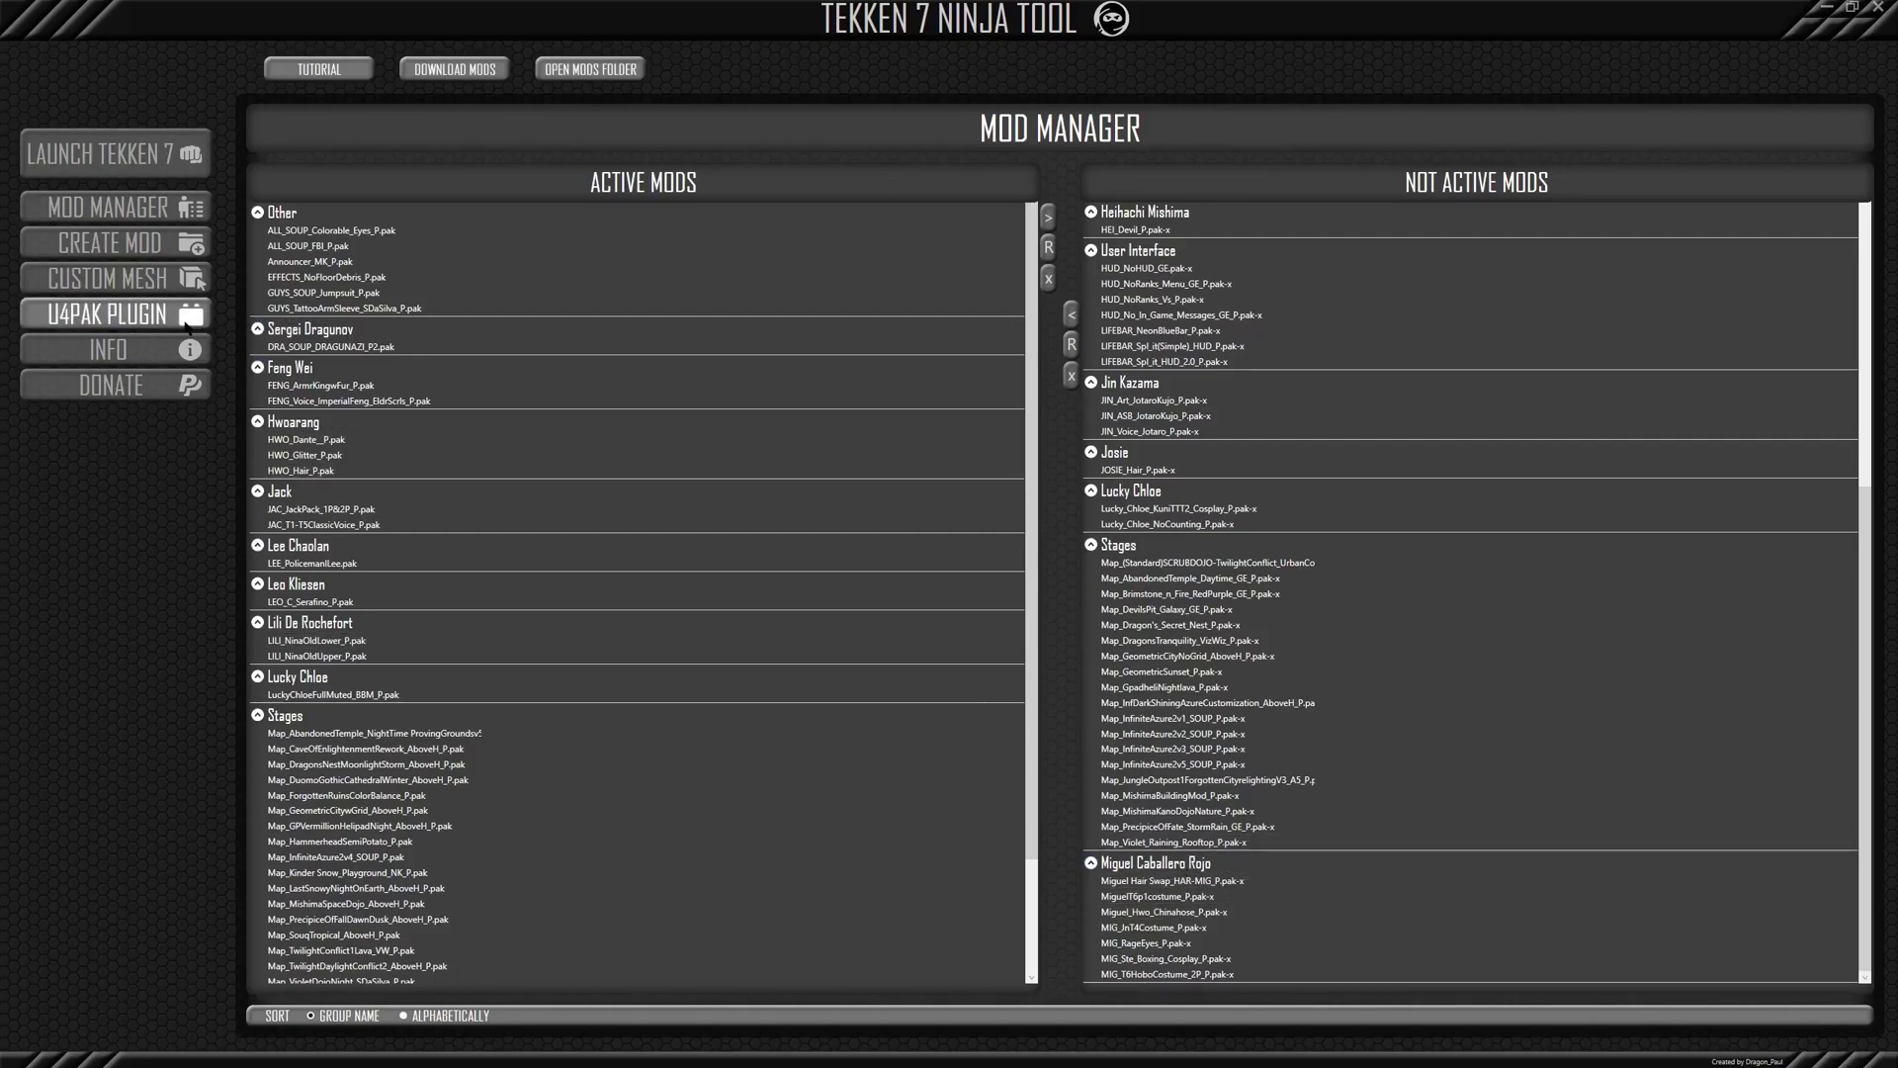
Step: Open the Mod Manager tutorial and enlarge and reposition its window for reading
left_click(334, 71)
left_click_drag(602, 96, 844, 101)
left_click_drag(951, 650, 1150, 966)
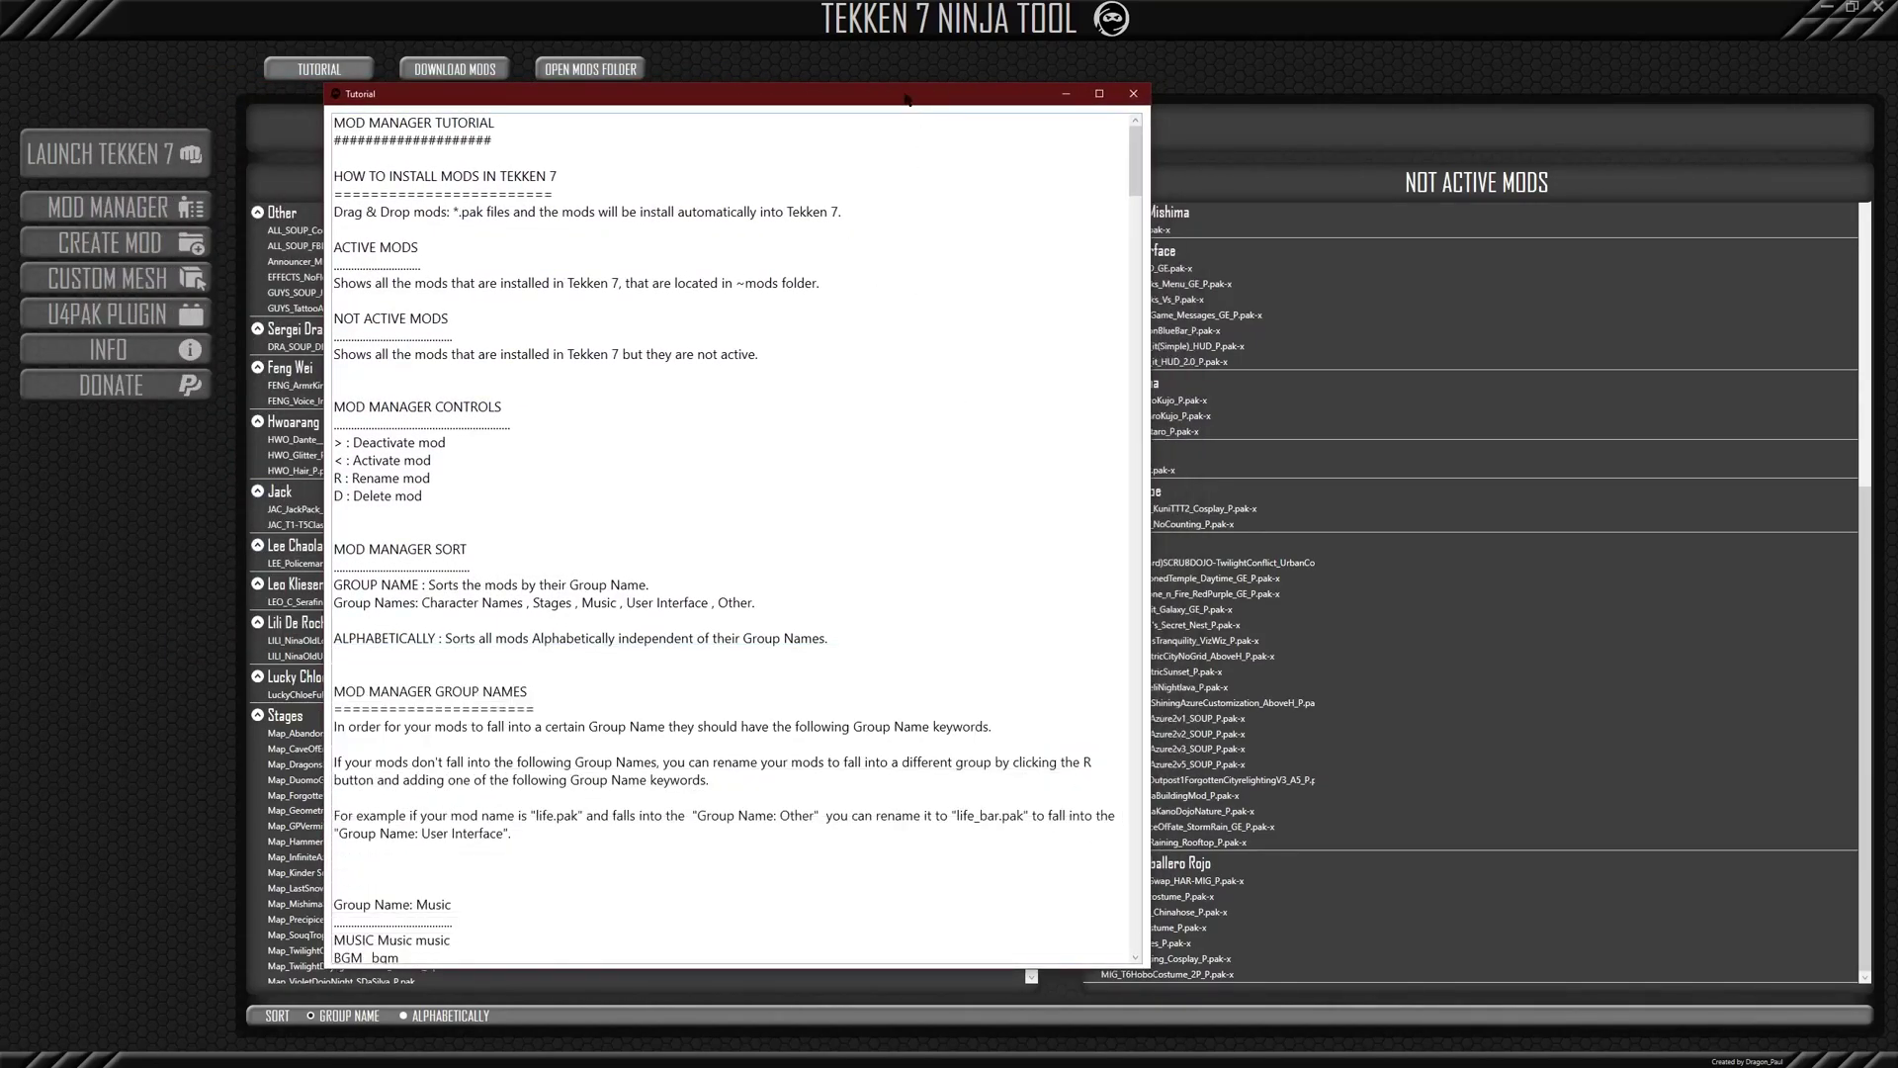
left_click_drag(907, 98, 1192, 79)
Step: Read the tutorial's Mod Manager controls, sorting options and group name keywords down through the character groups
scroll(1058, 346, "down", 4)
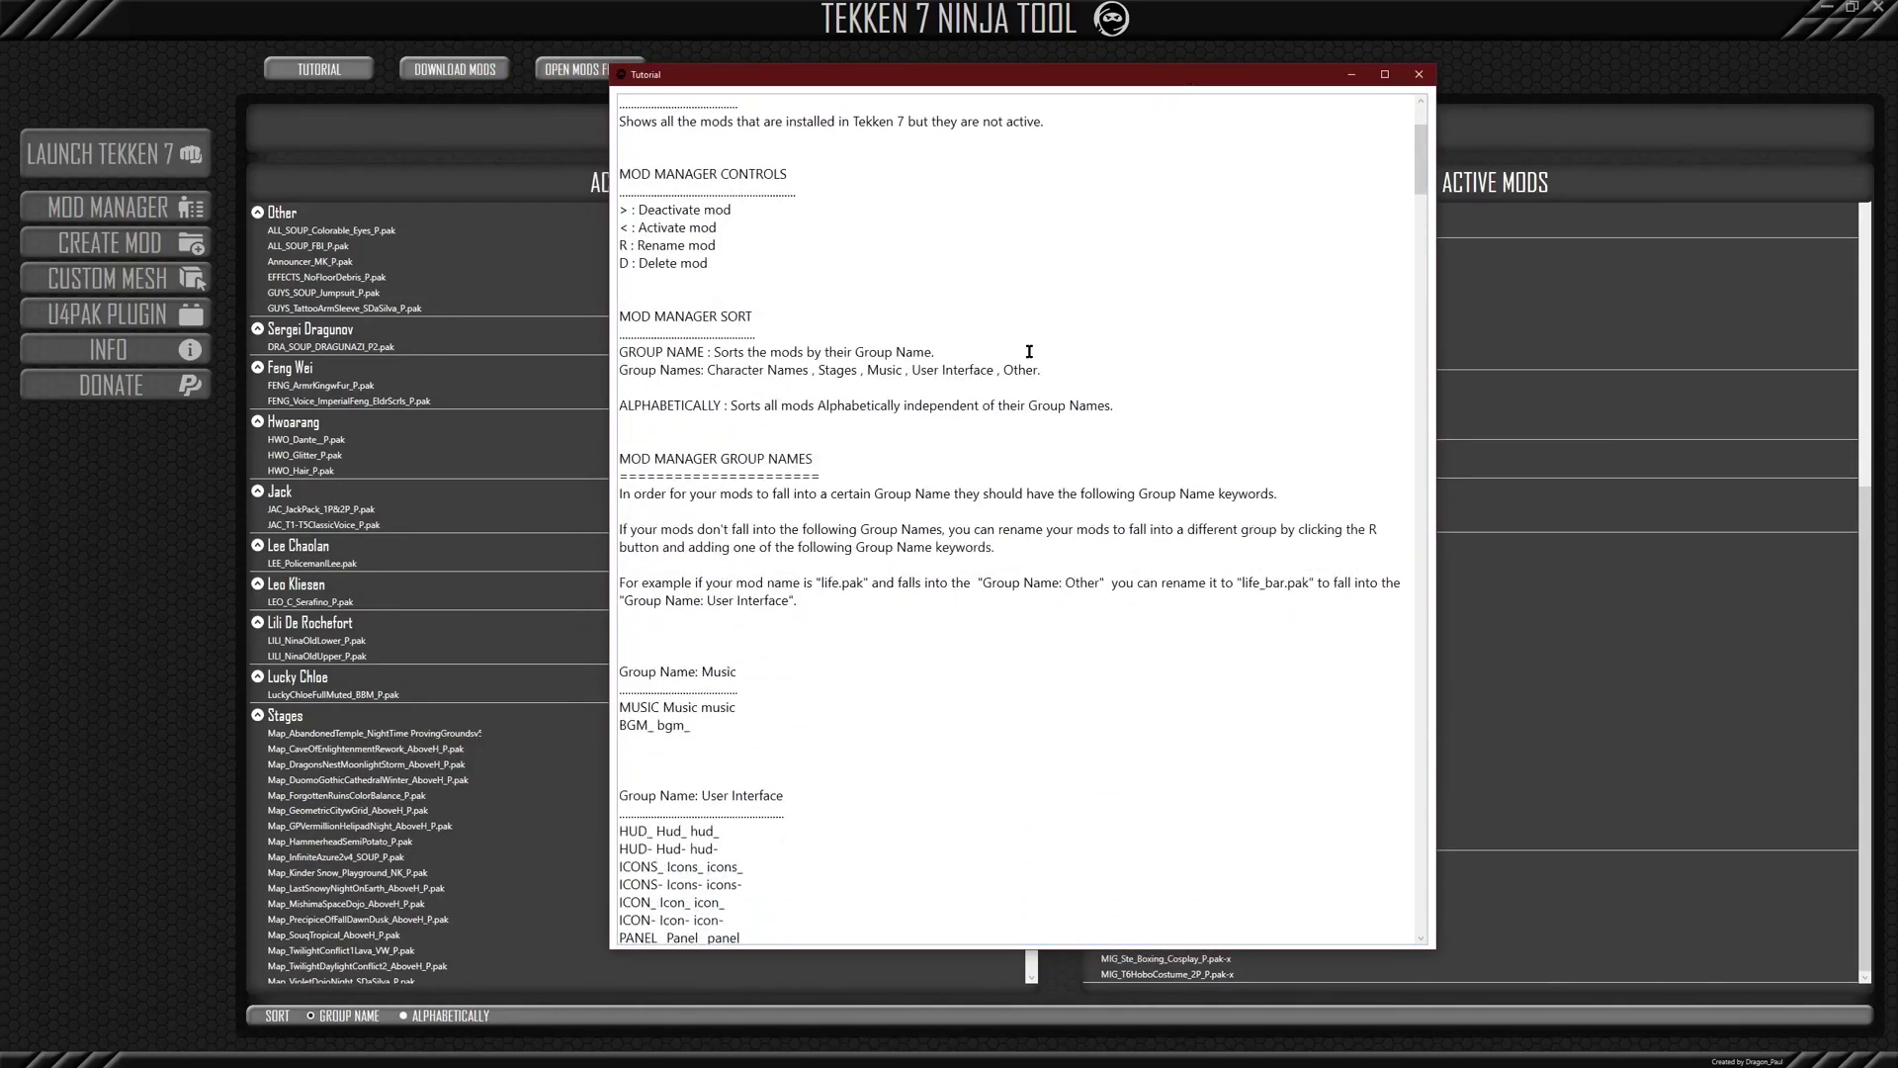
scroll(1023, 356, "down", 10)
left_click_drag(1421, 232, 1430, 396)
left_click_drag(621, 335, 652, 337)
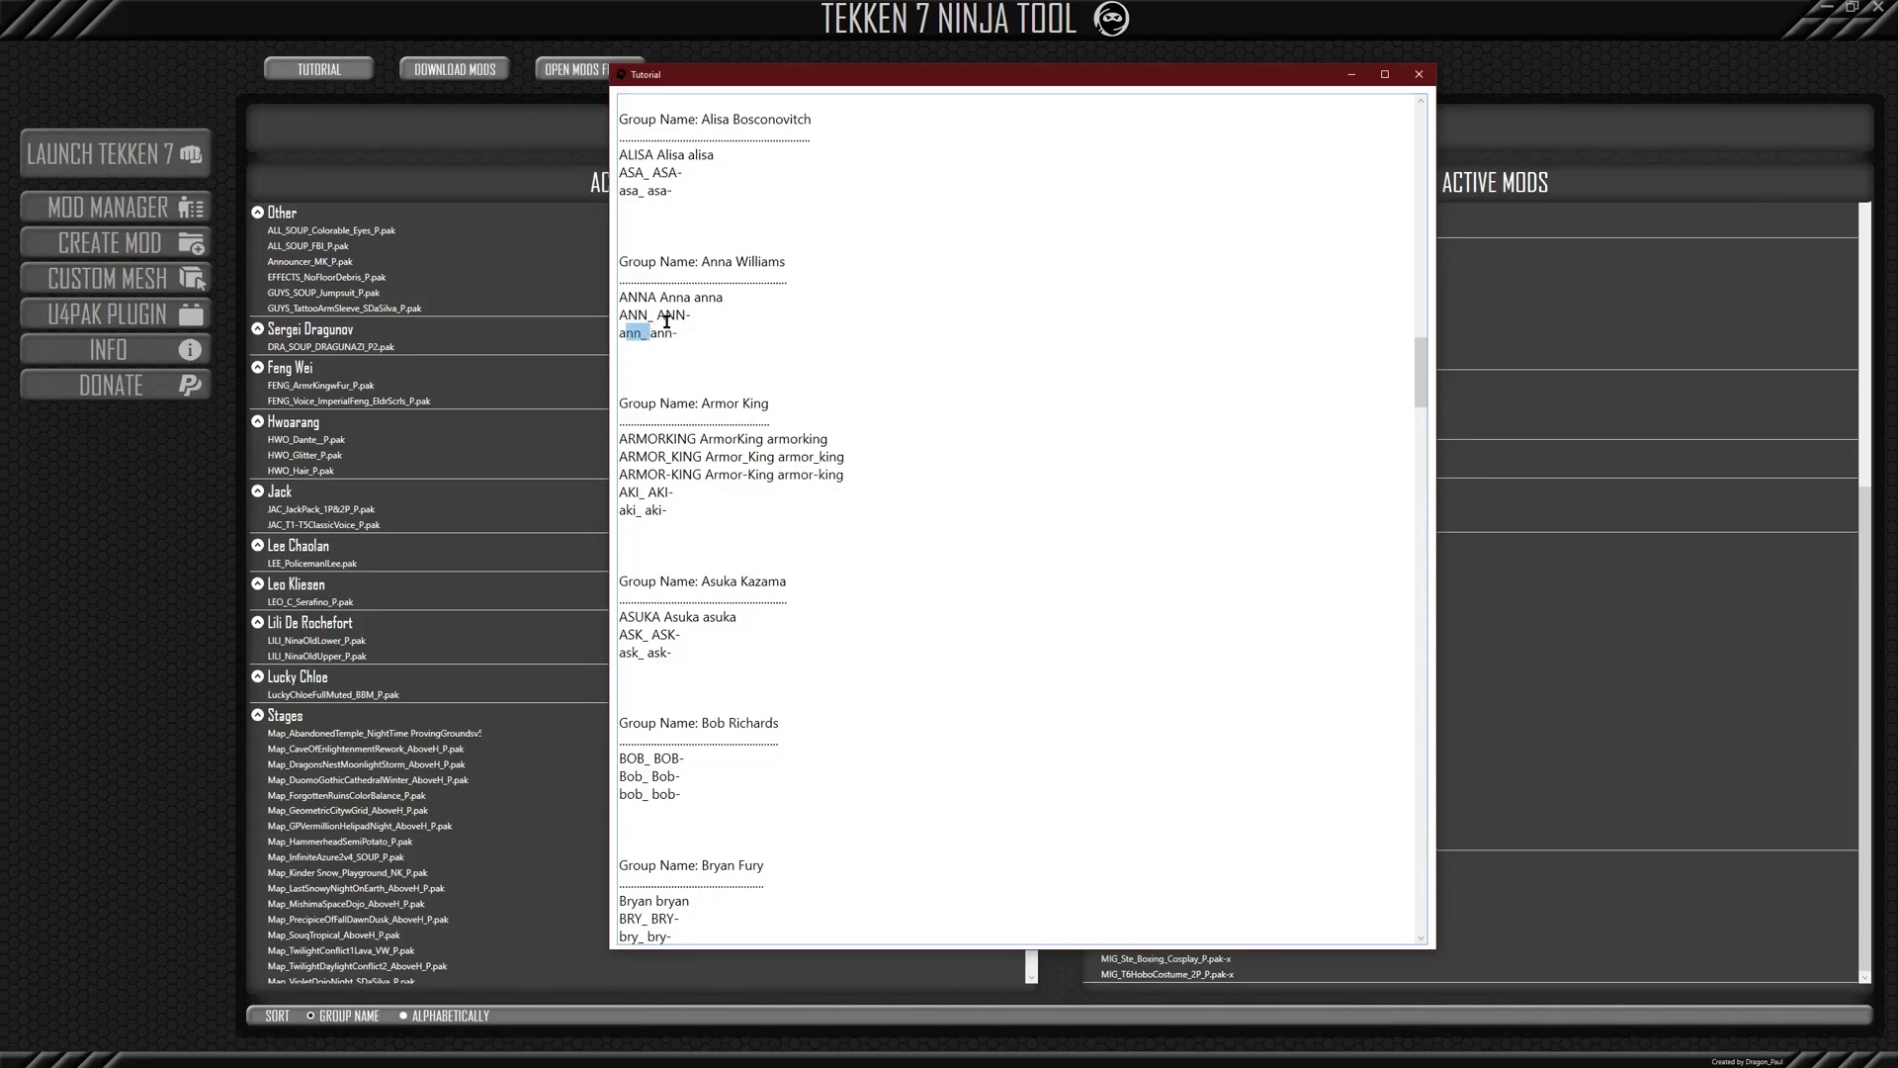
scroll(689, 403, "down", 1)
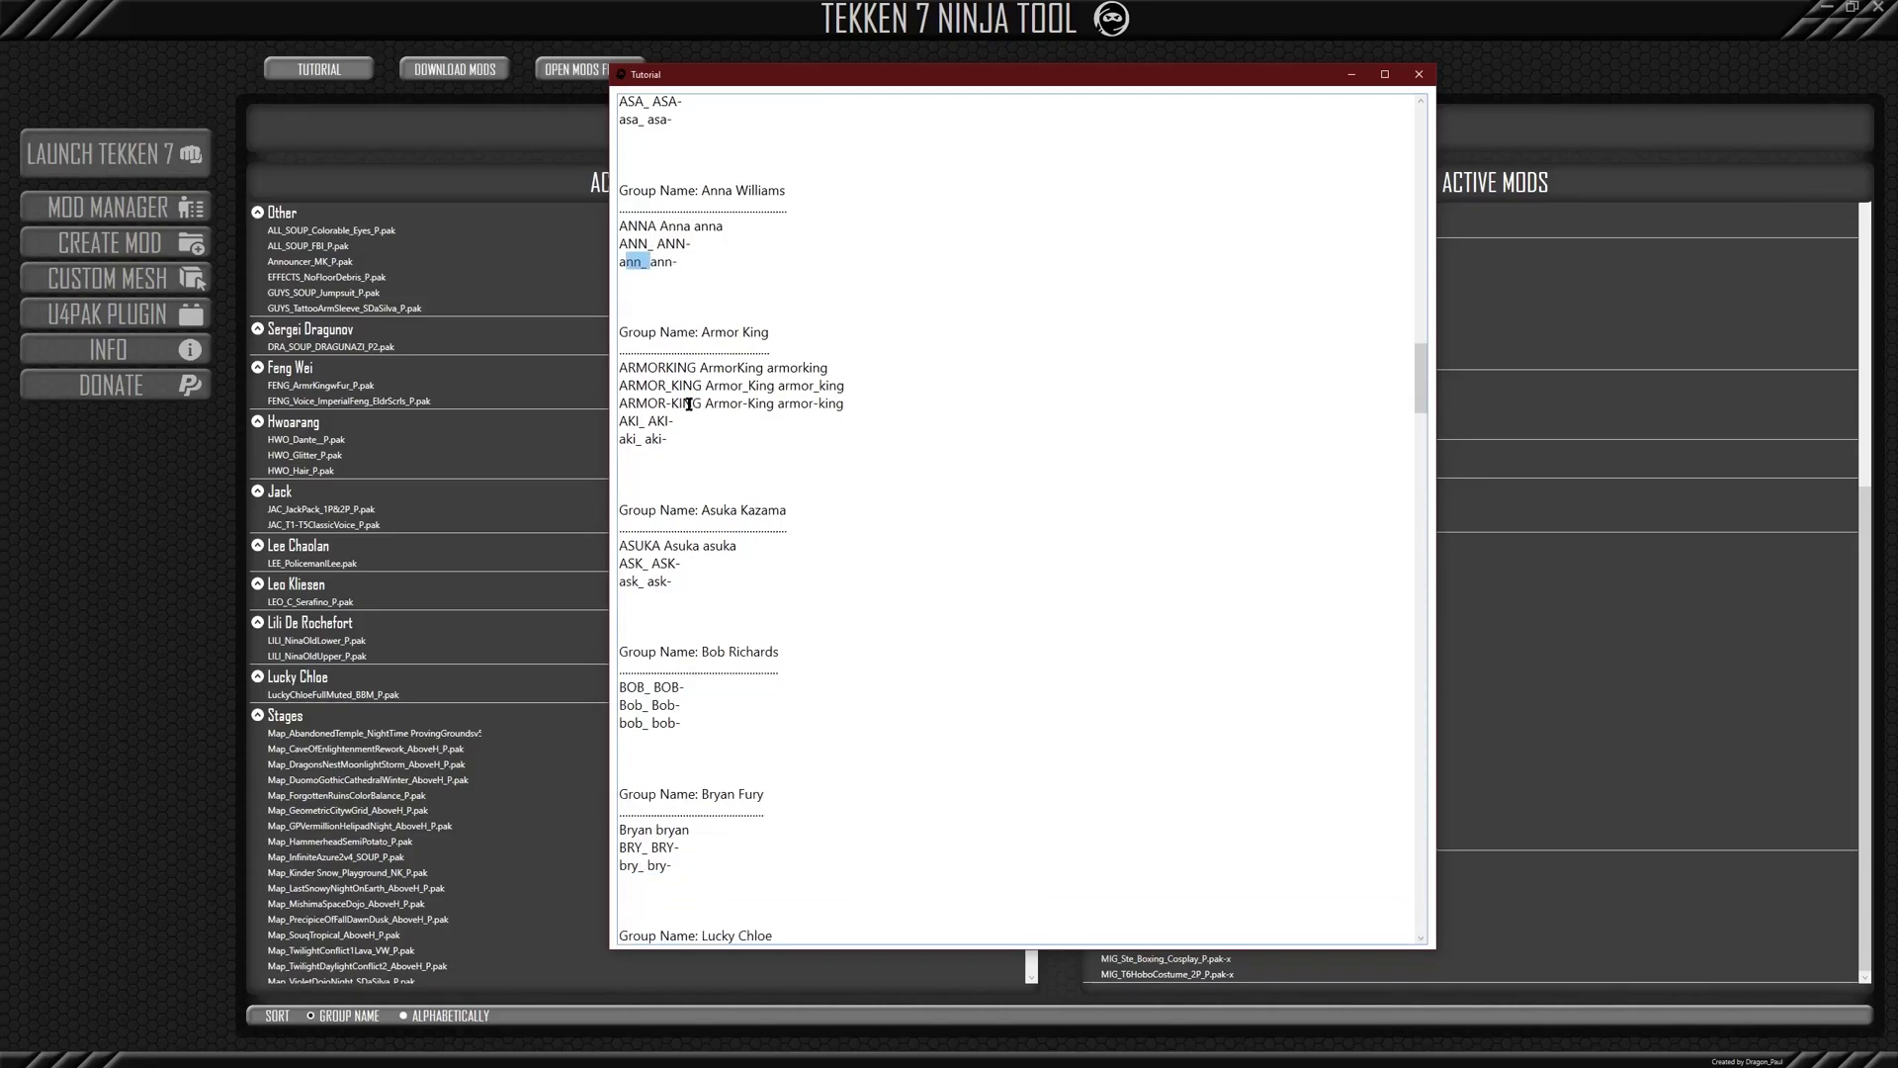
scroll(689, 404, "down", 2)
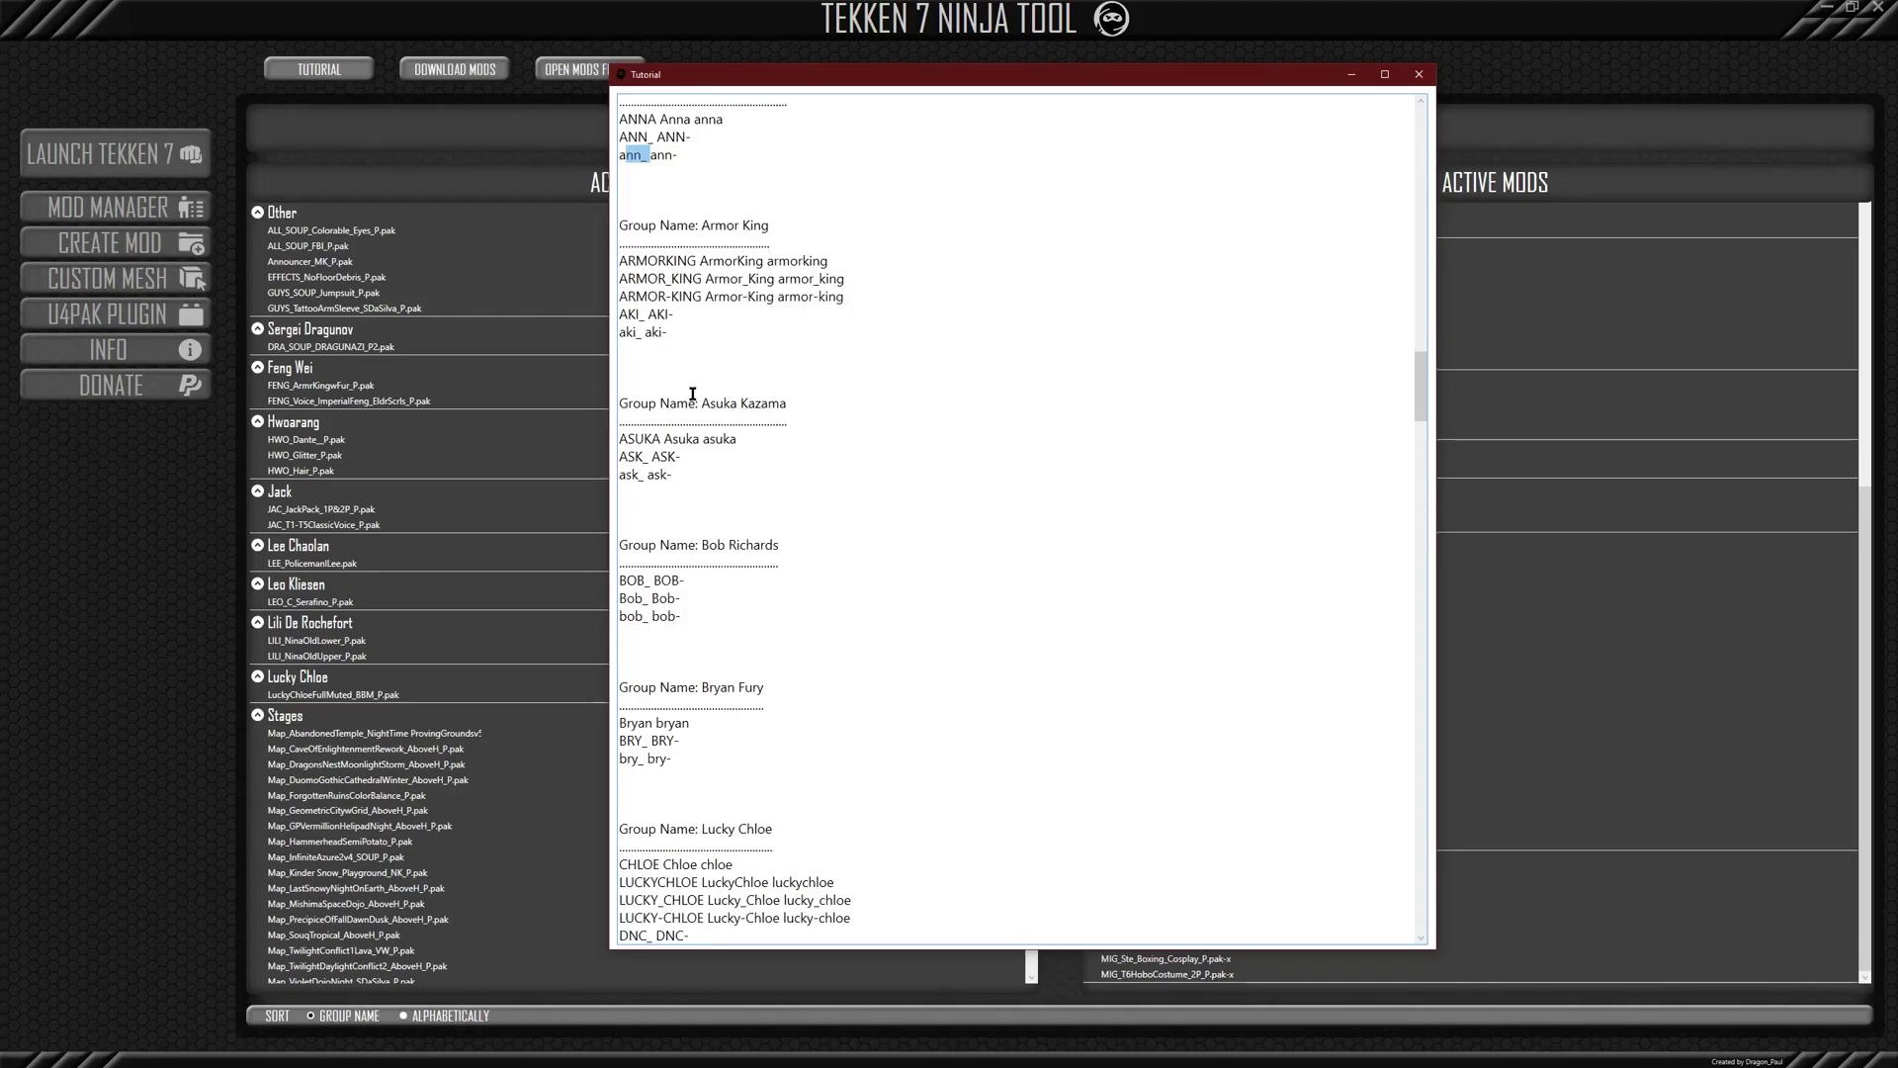
Step: Read the tutorial's group name keywords from Armor King through Claudio Serafino, and close the tutorial window
scroll(693, 424, "down", 2)
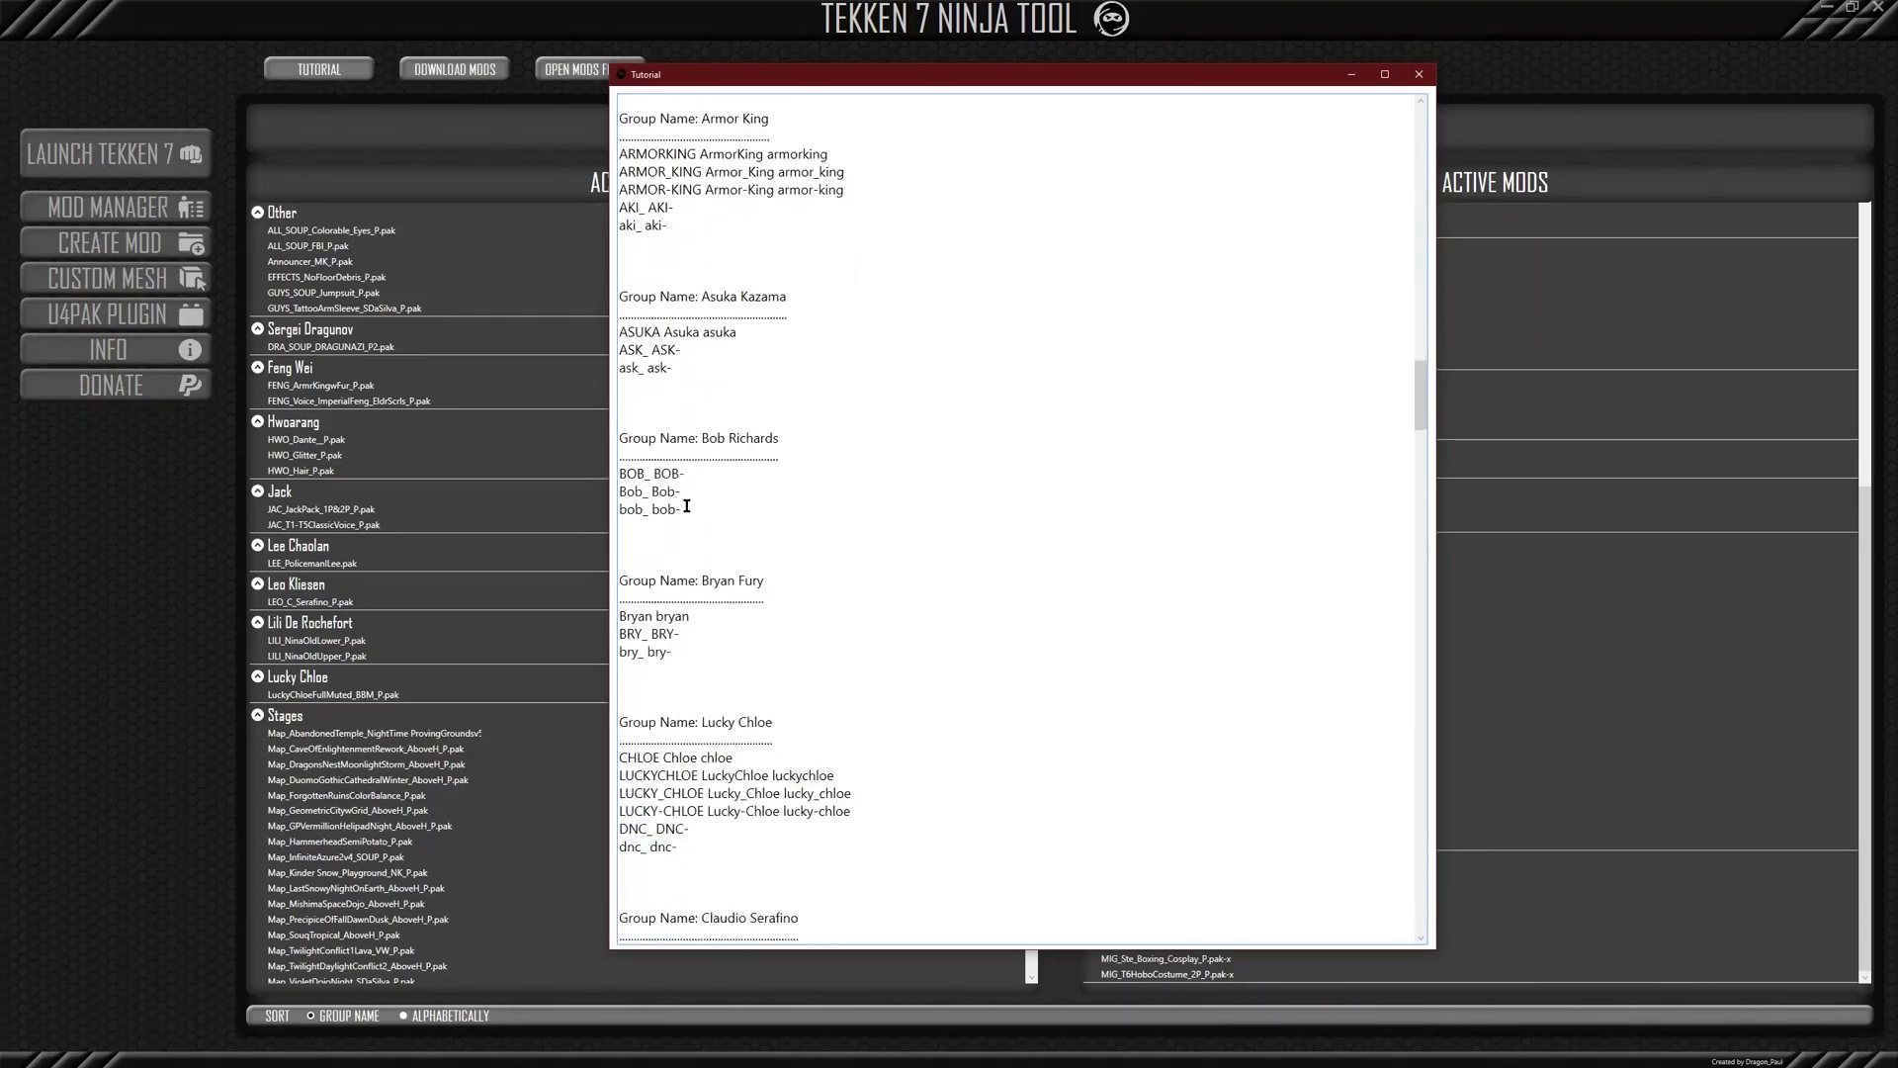
left_click_drag(626, 511, 654, 514)
scroll(653, 514, "down", 3)
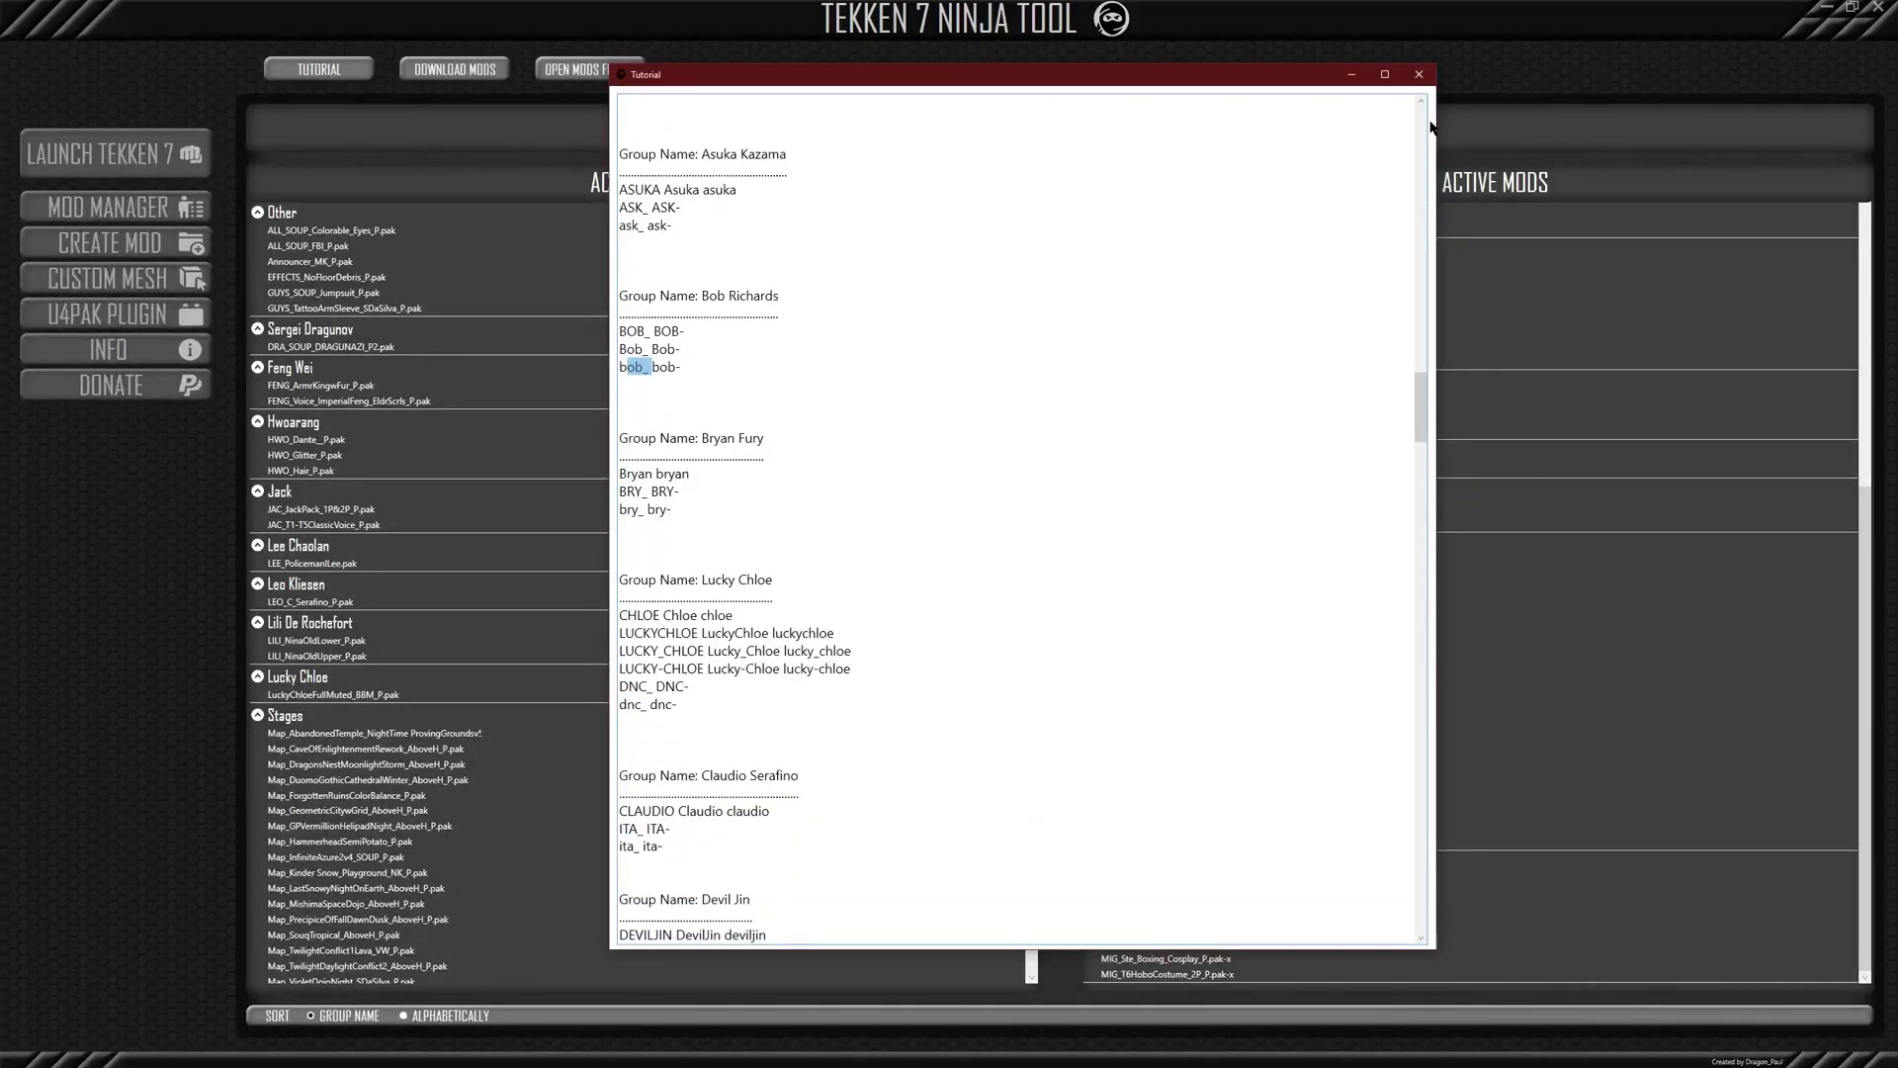
left_click(1419, 74)
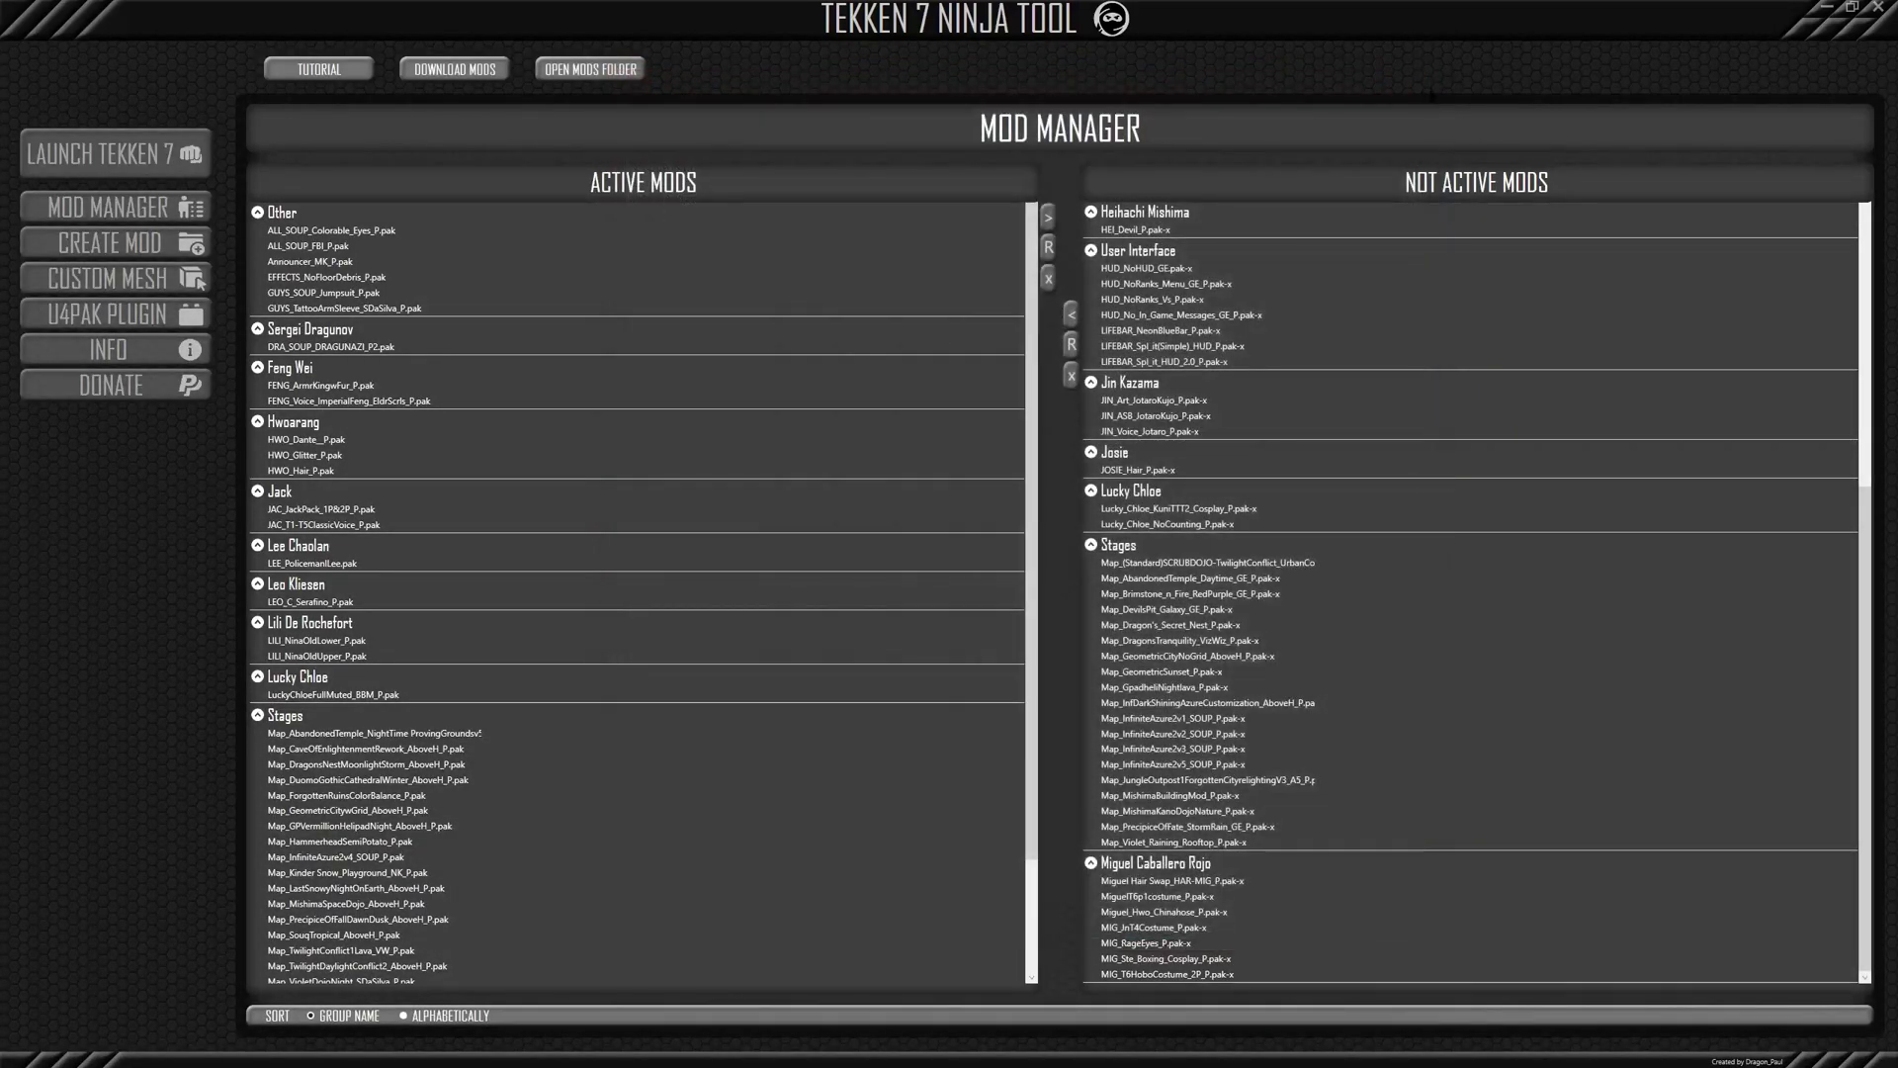
Step: Switch to File Explorer and compare the downloaded mods in Miguel Mods with the contents of the game's ~mods folder
left_click(1009, 348)
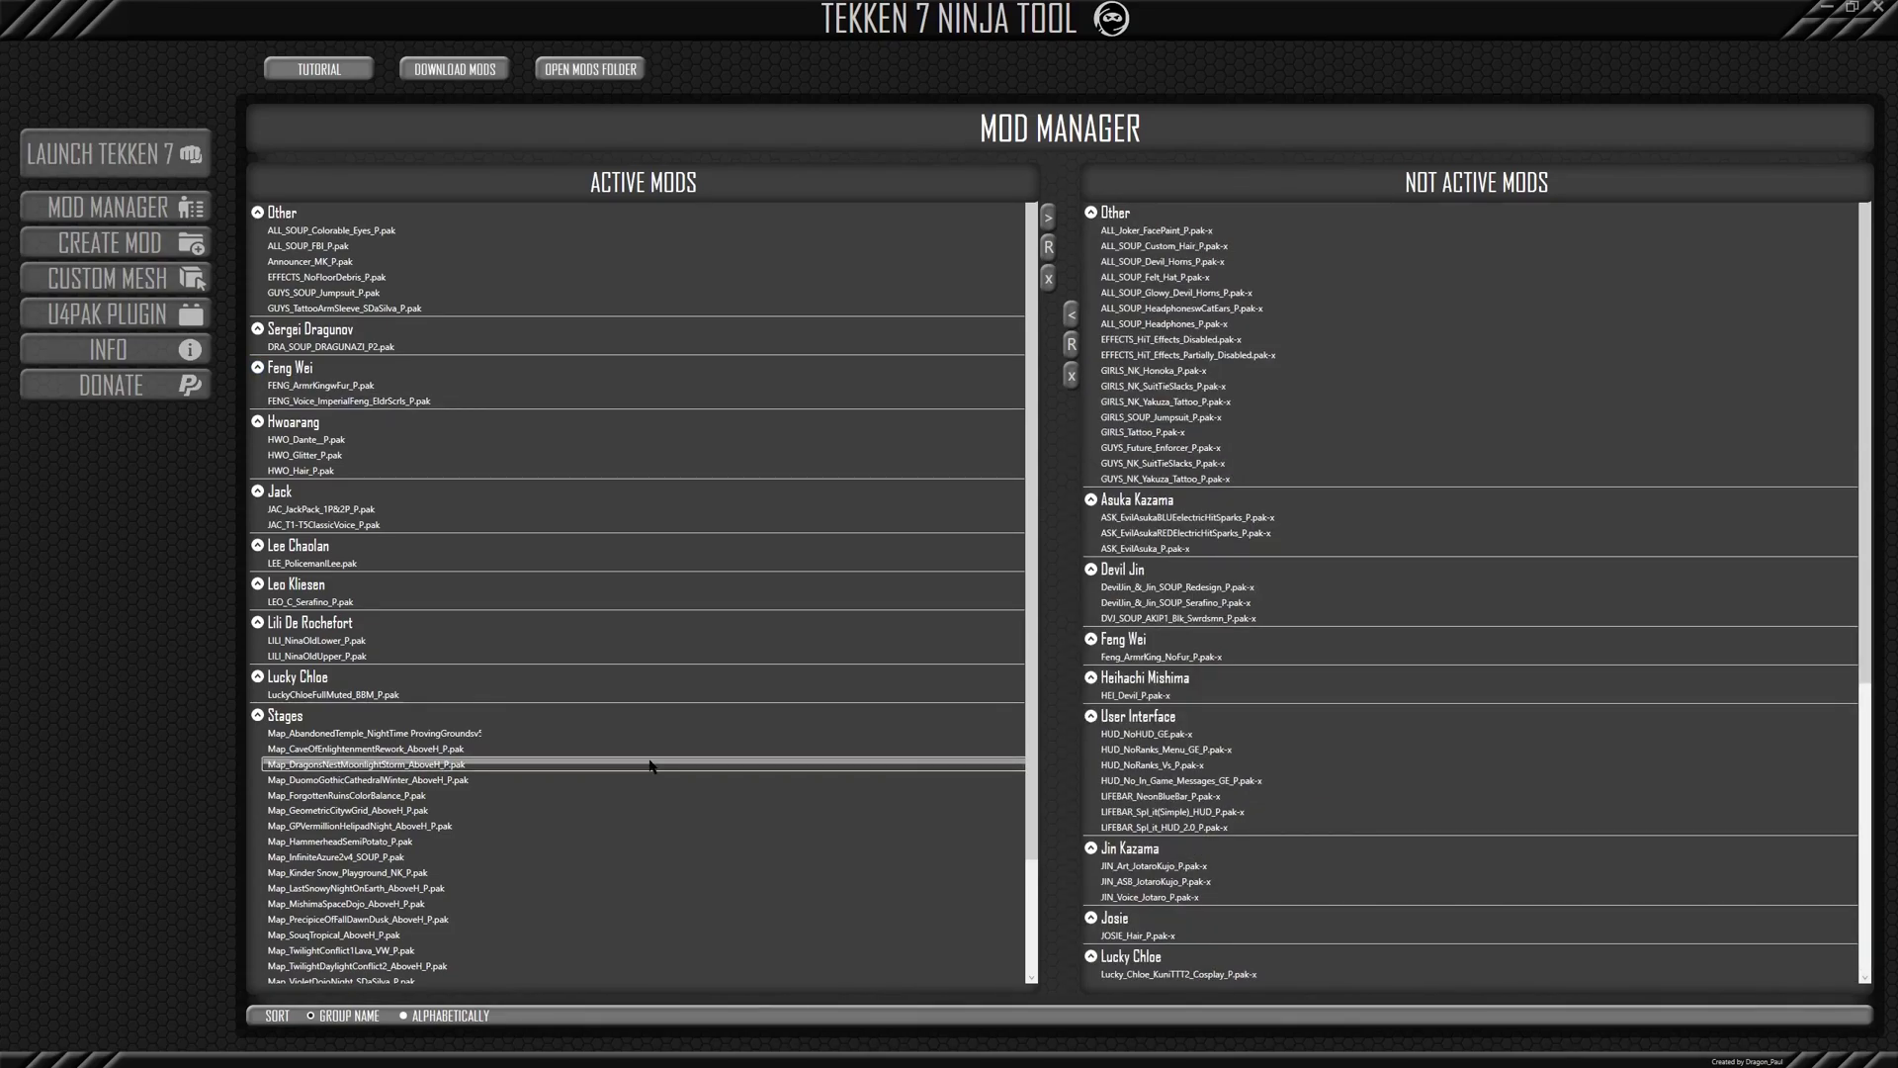
key("alt+Tab")
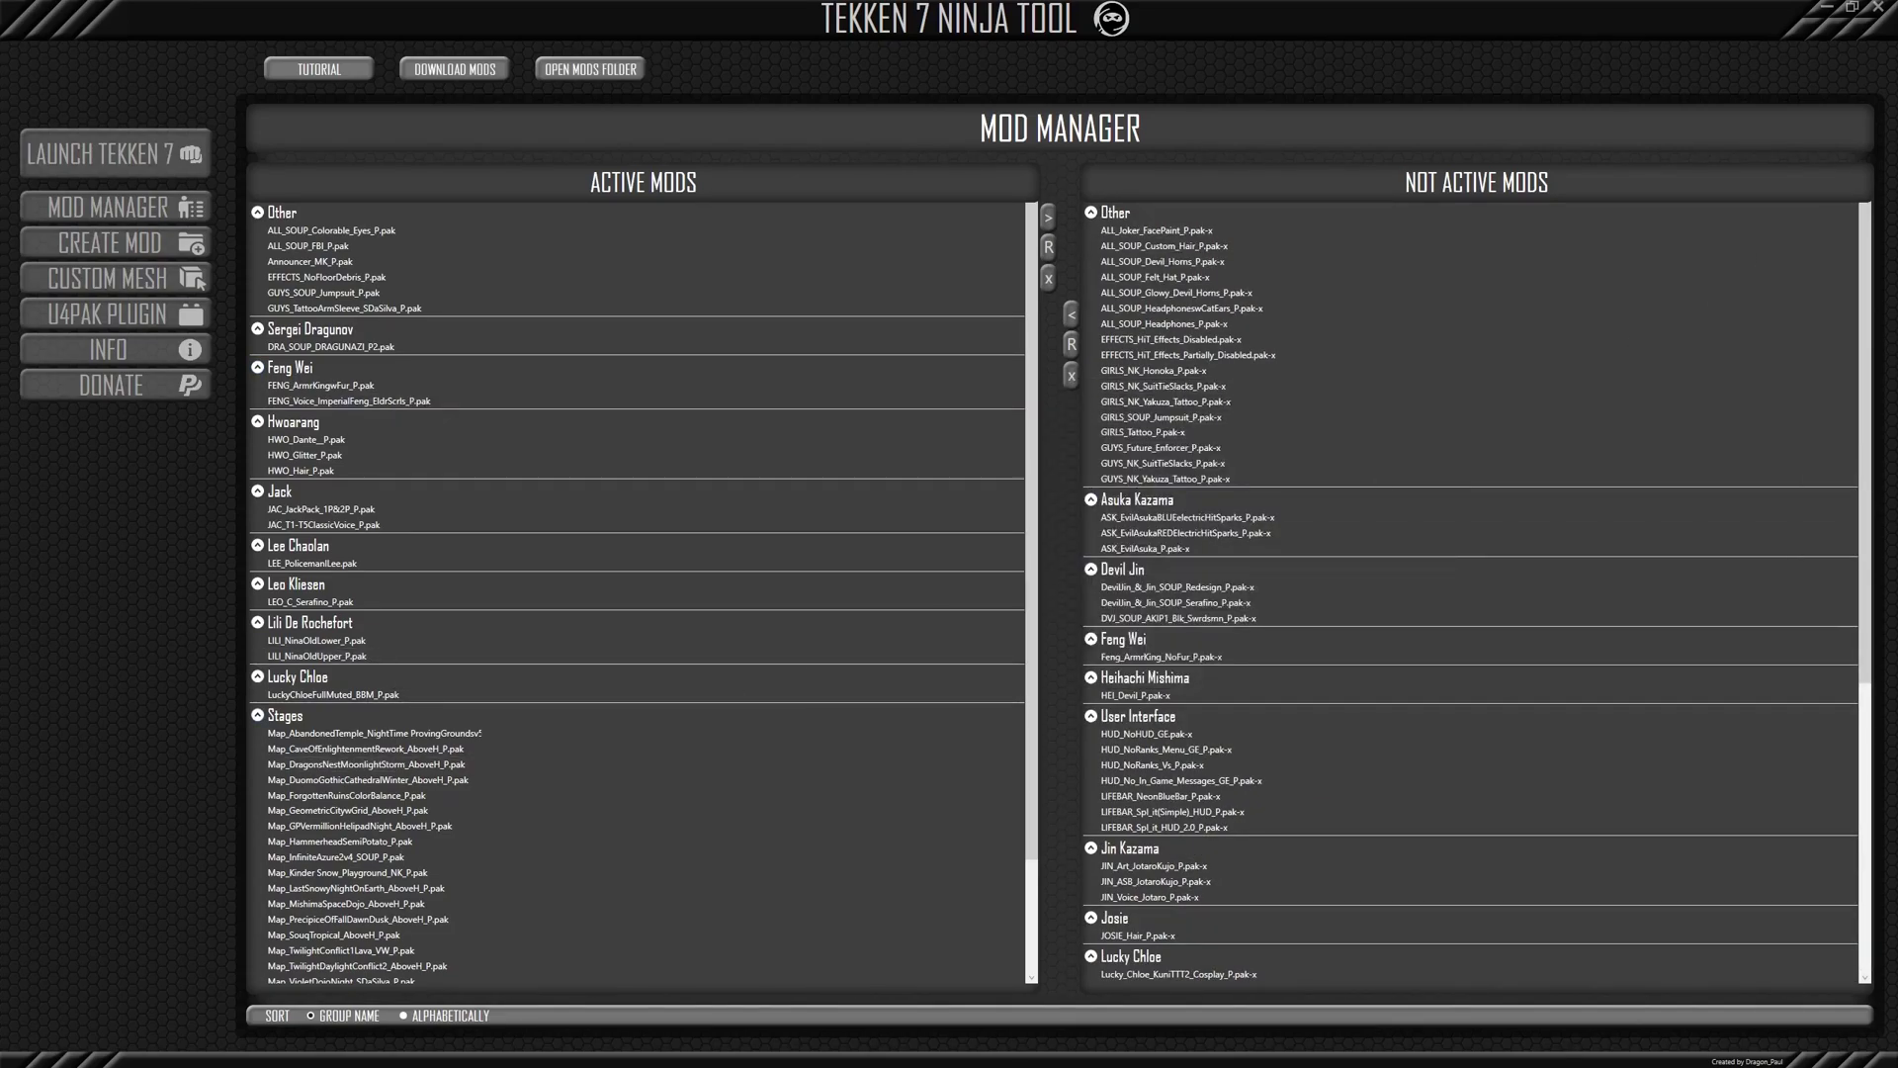
key("alt+Tab")
left_click(911, 288)
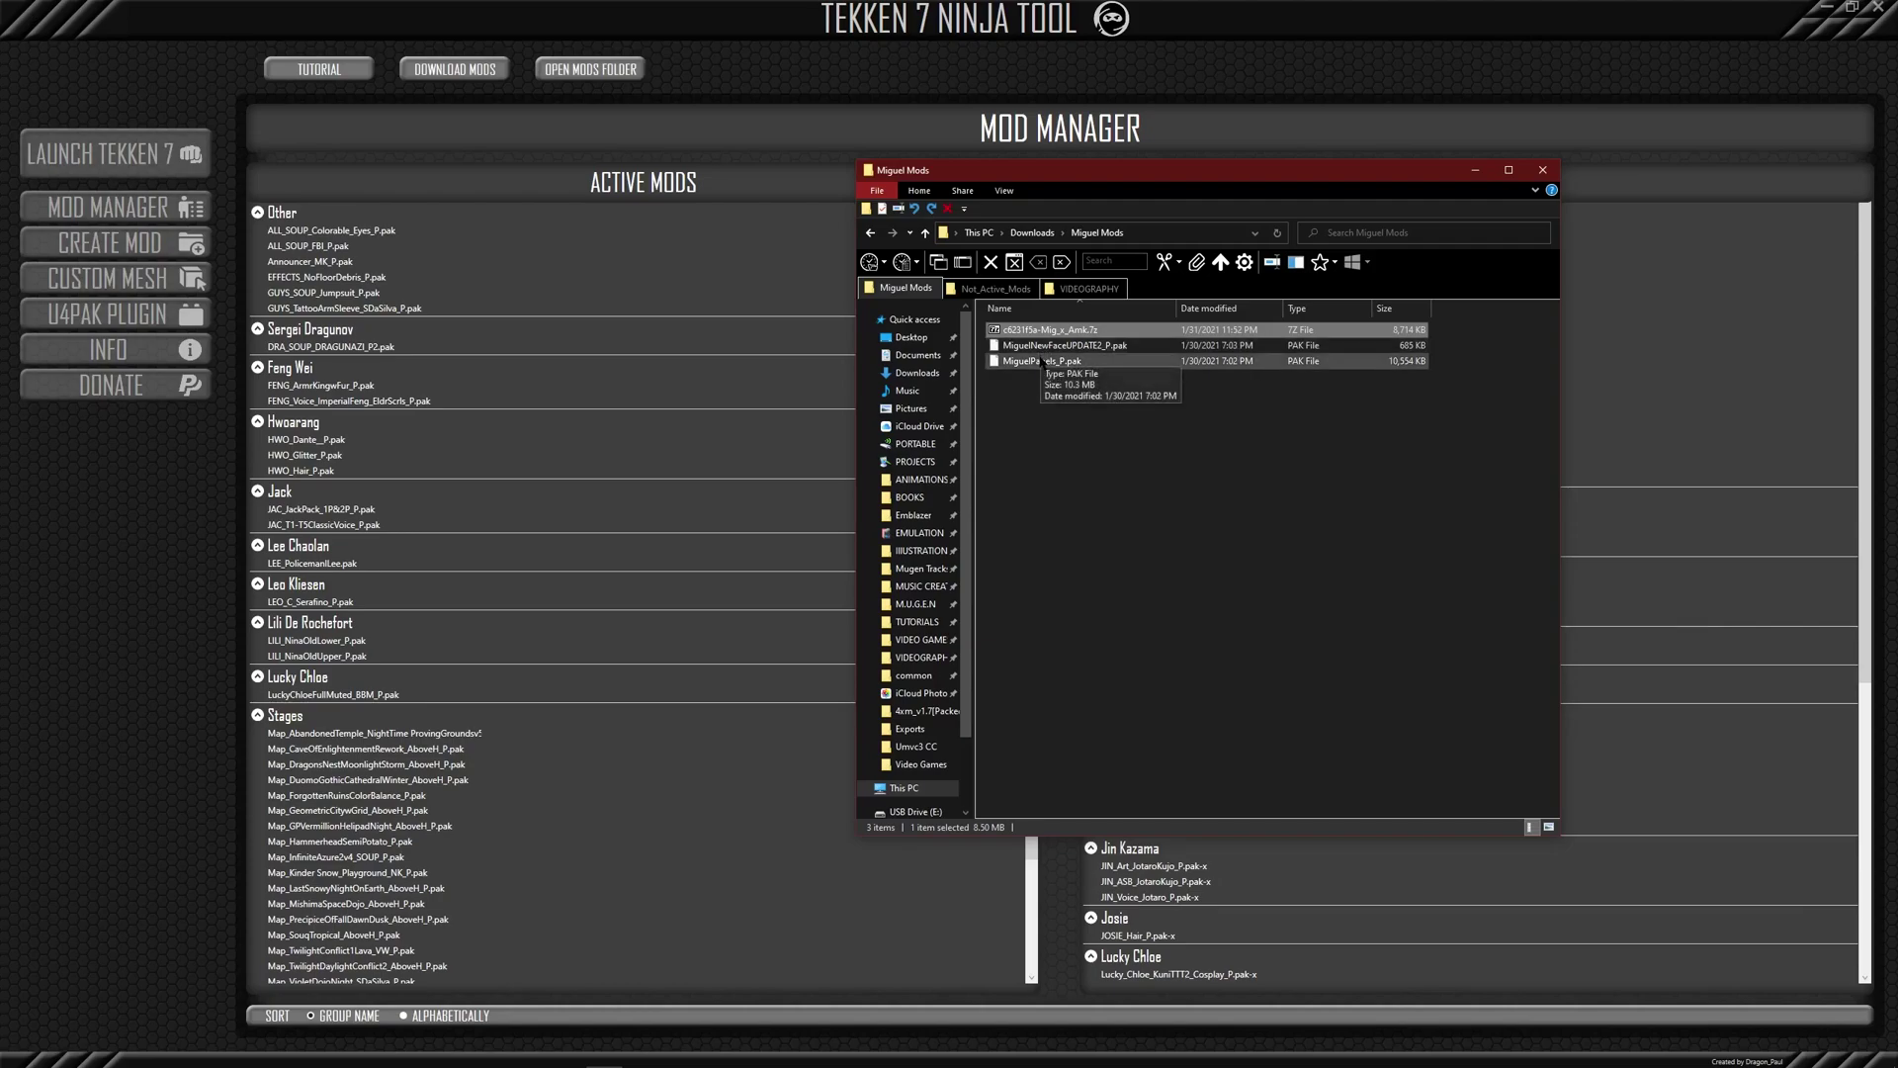
left_click(1063, 345)
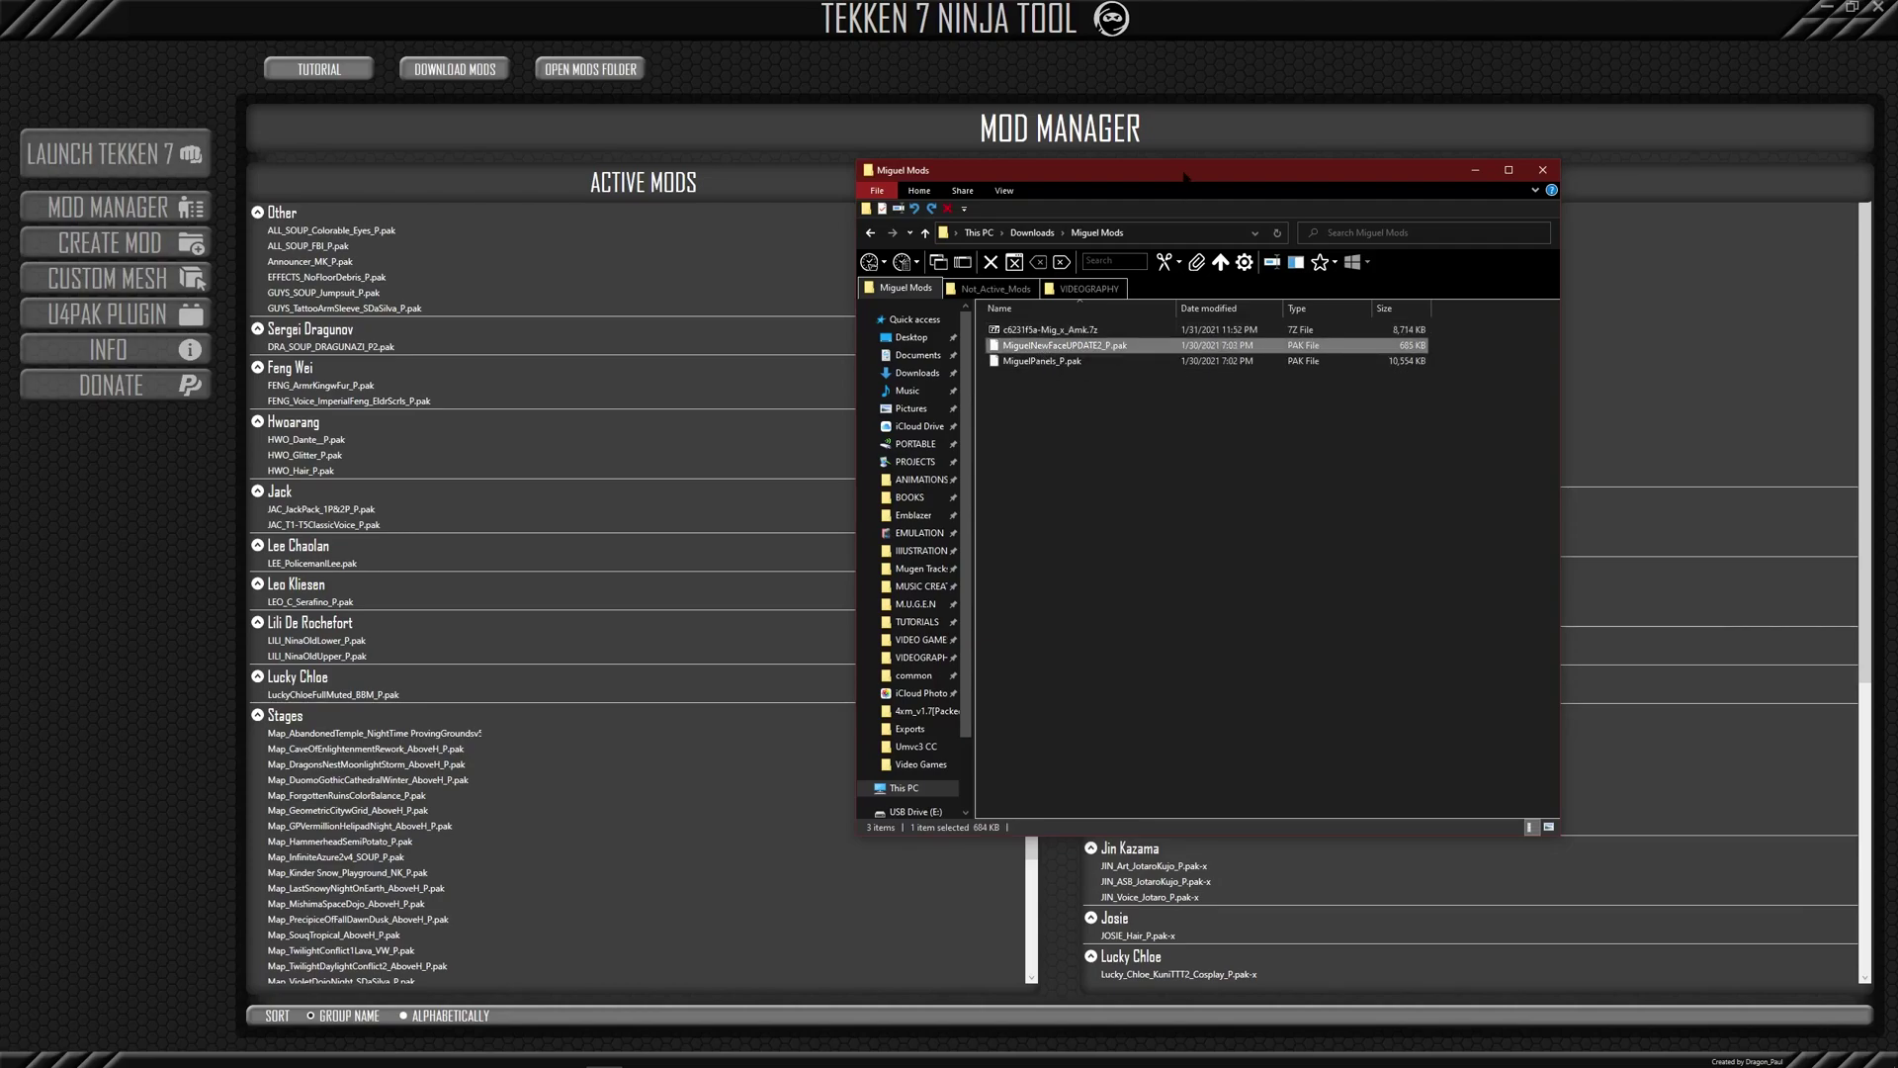
left_click(993, 288)
left_click(1058, 235)
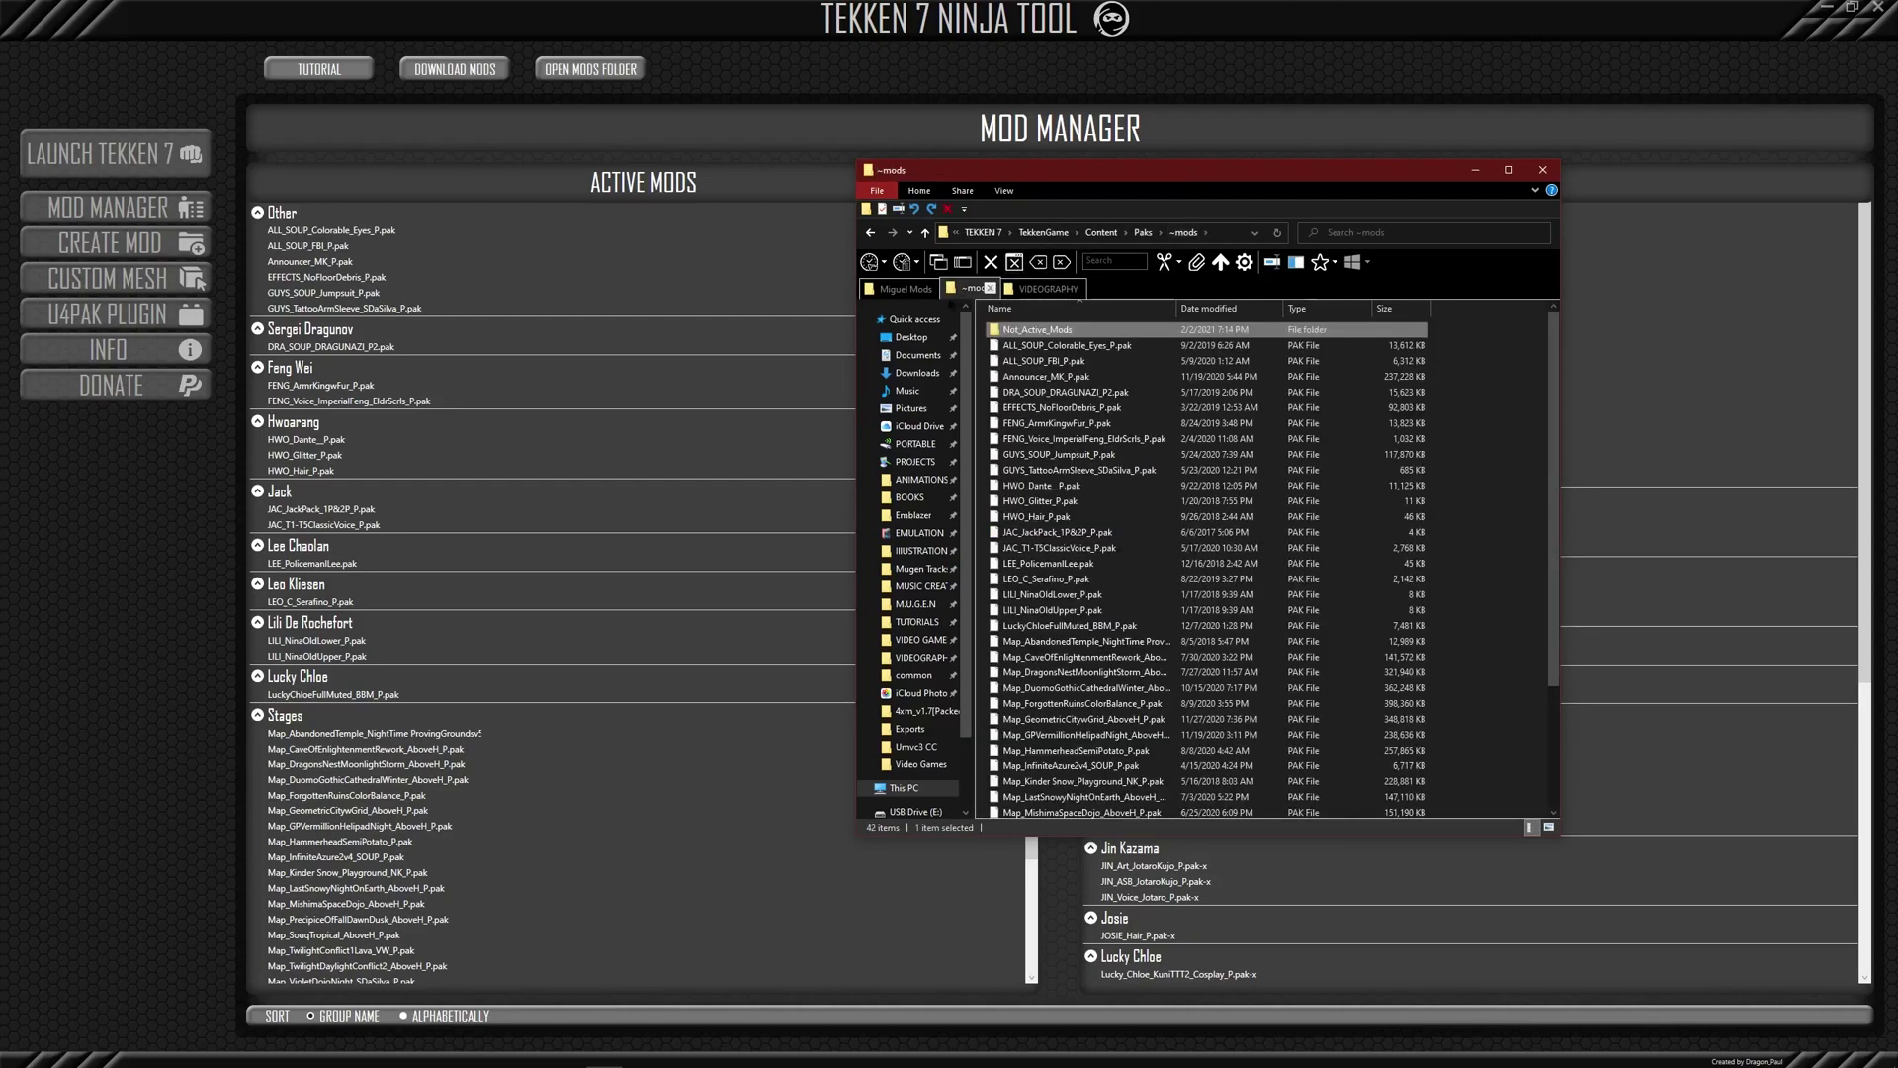
left_click(900, 288)
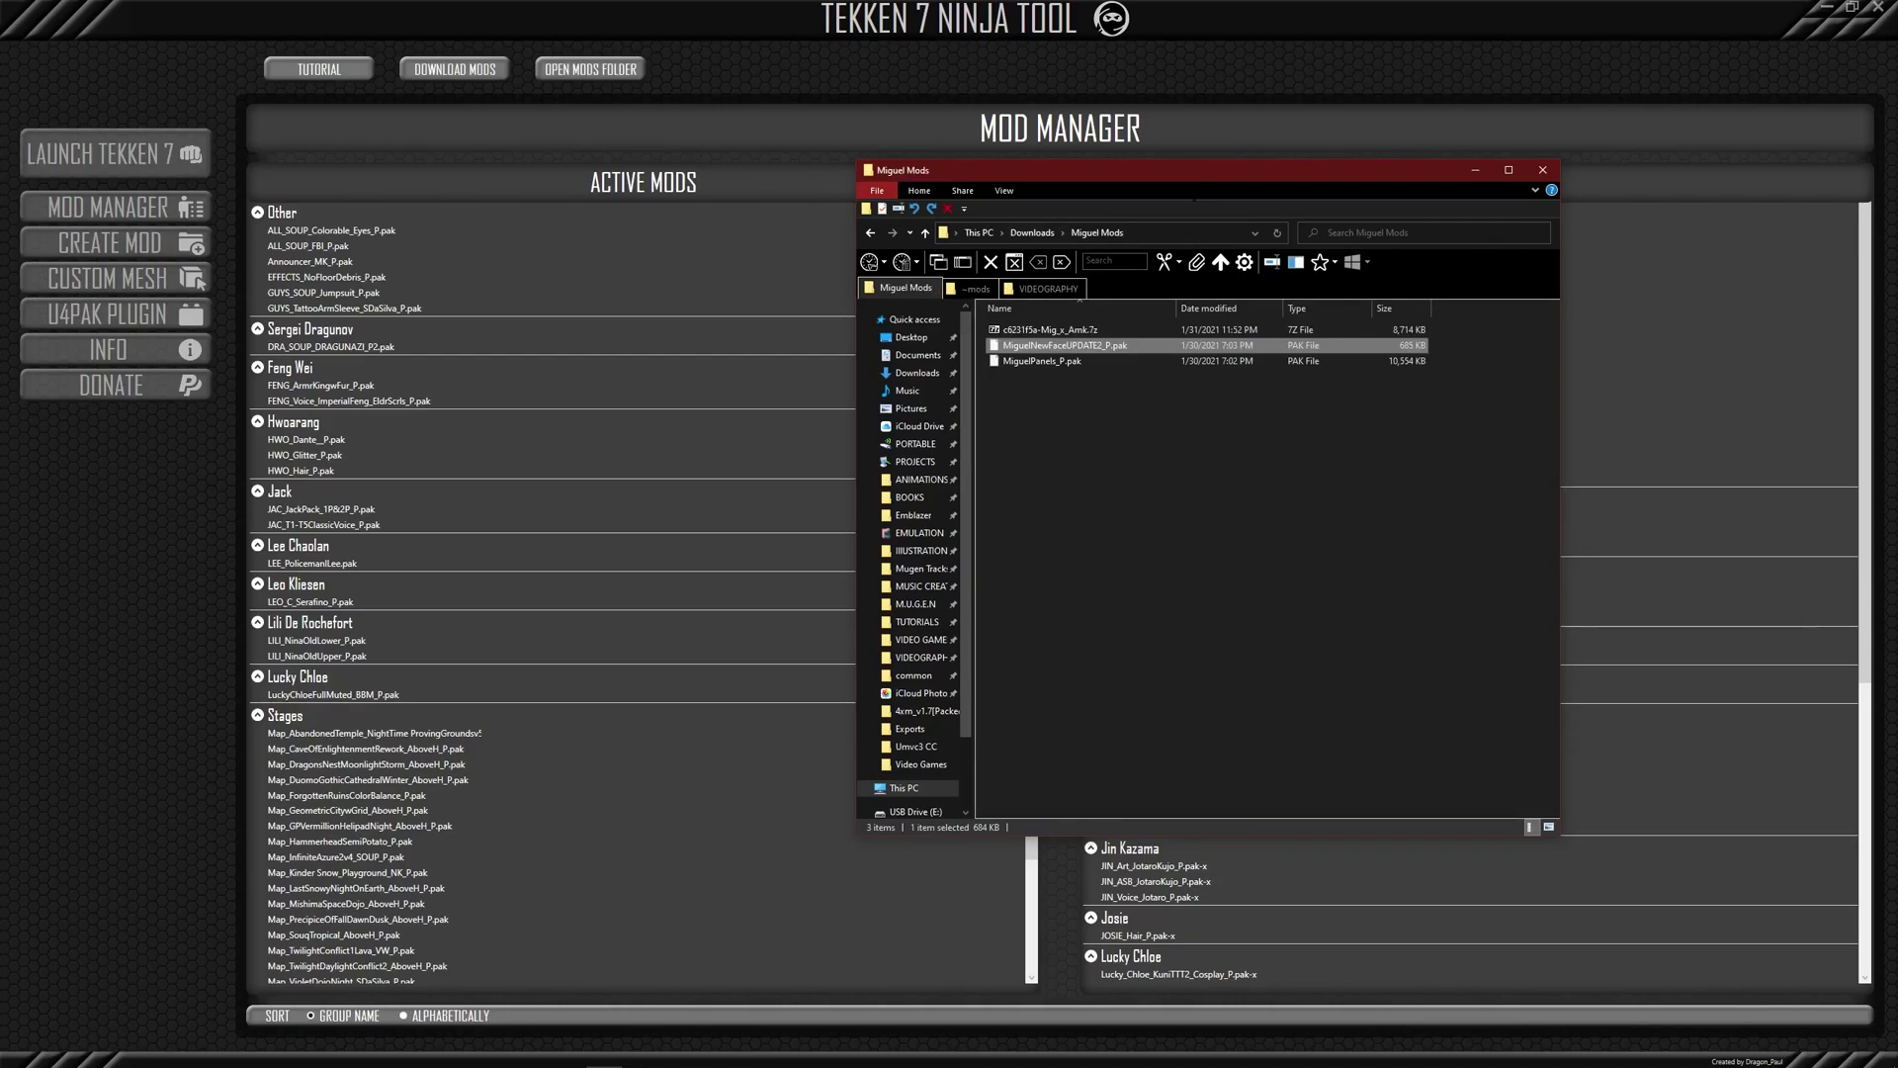
Step: Add MiguelPanels_P.pak from the Miguel Mods folder to the active mods and select it in the Miguel Caballero Rojo group
left_click(1050, 362)
left_click_drag(1050, 362, 741, 418)
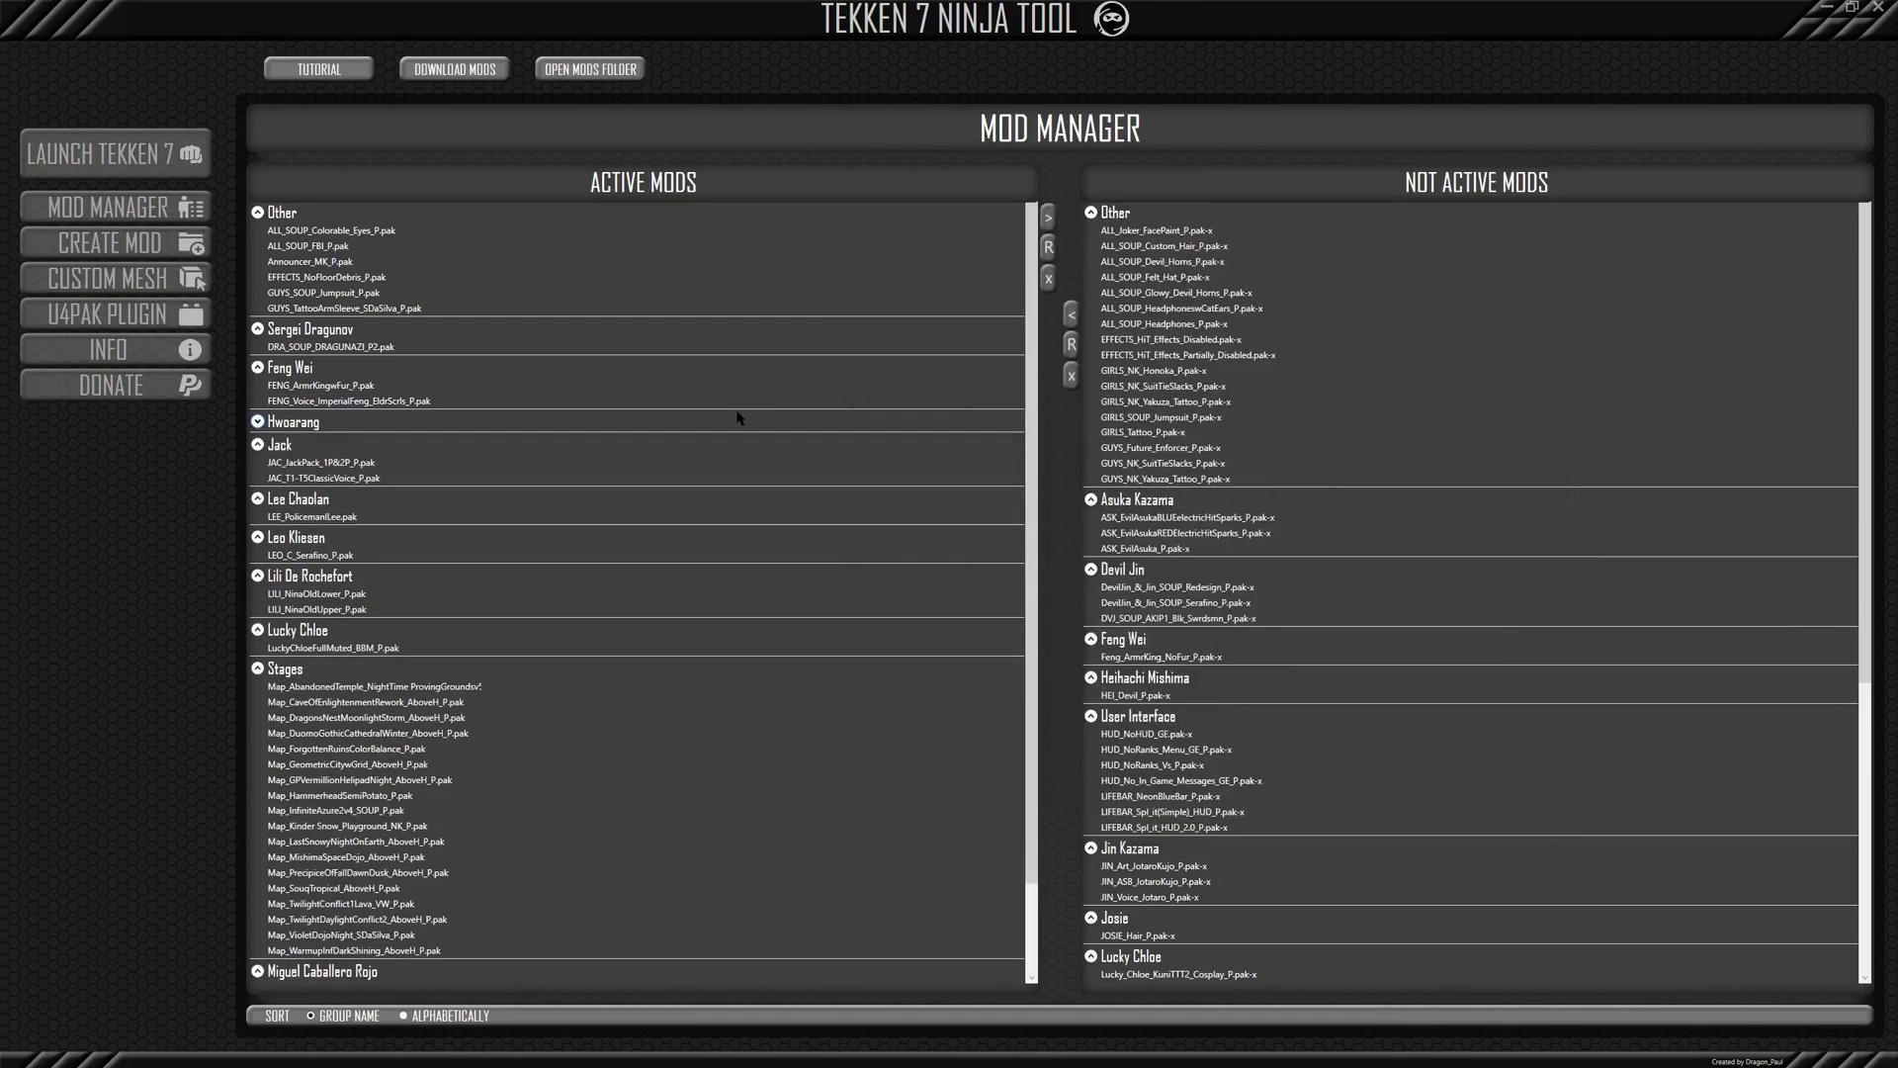
scroll(733, 407, "down", 2)
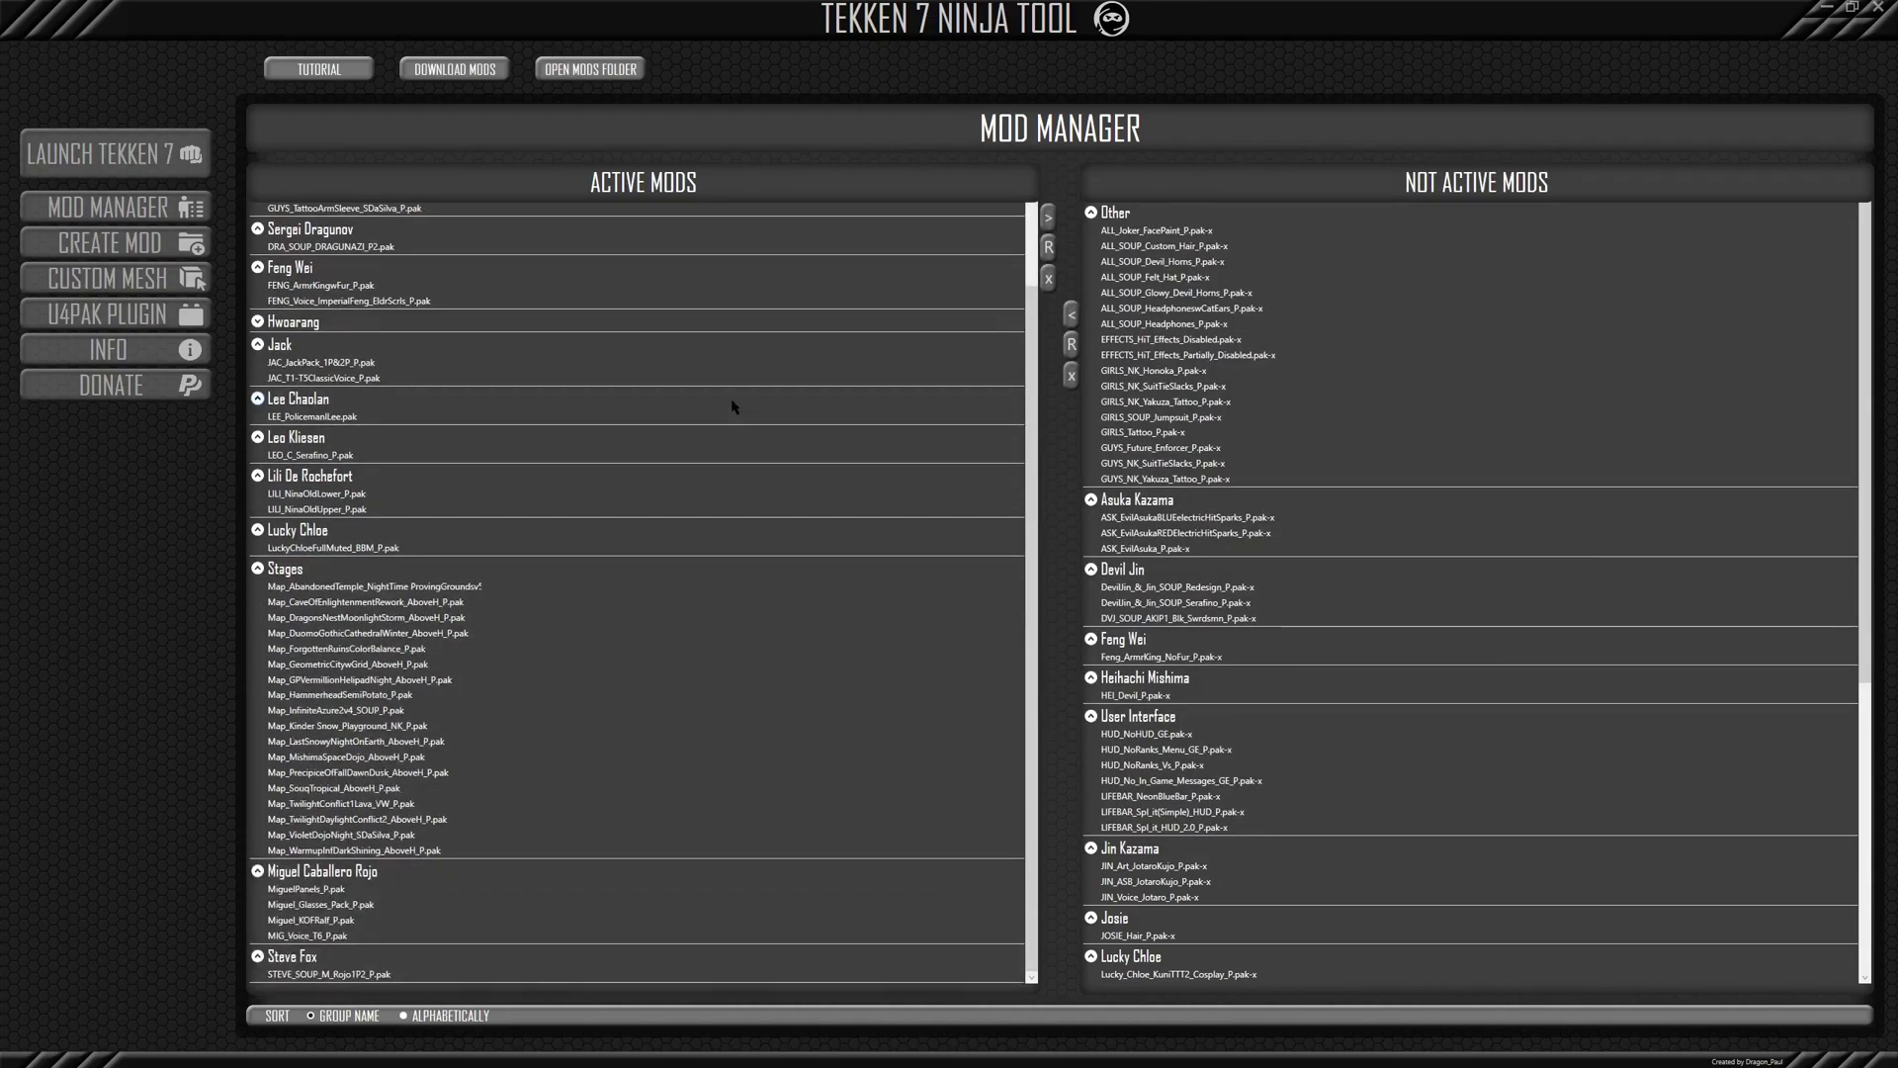
left_click(310, 893)
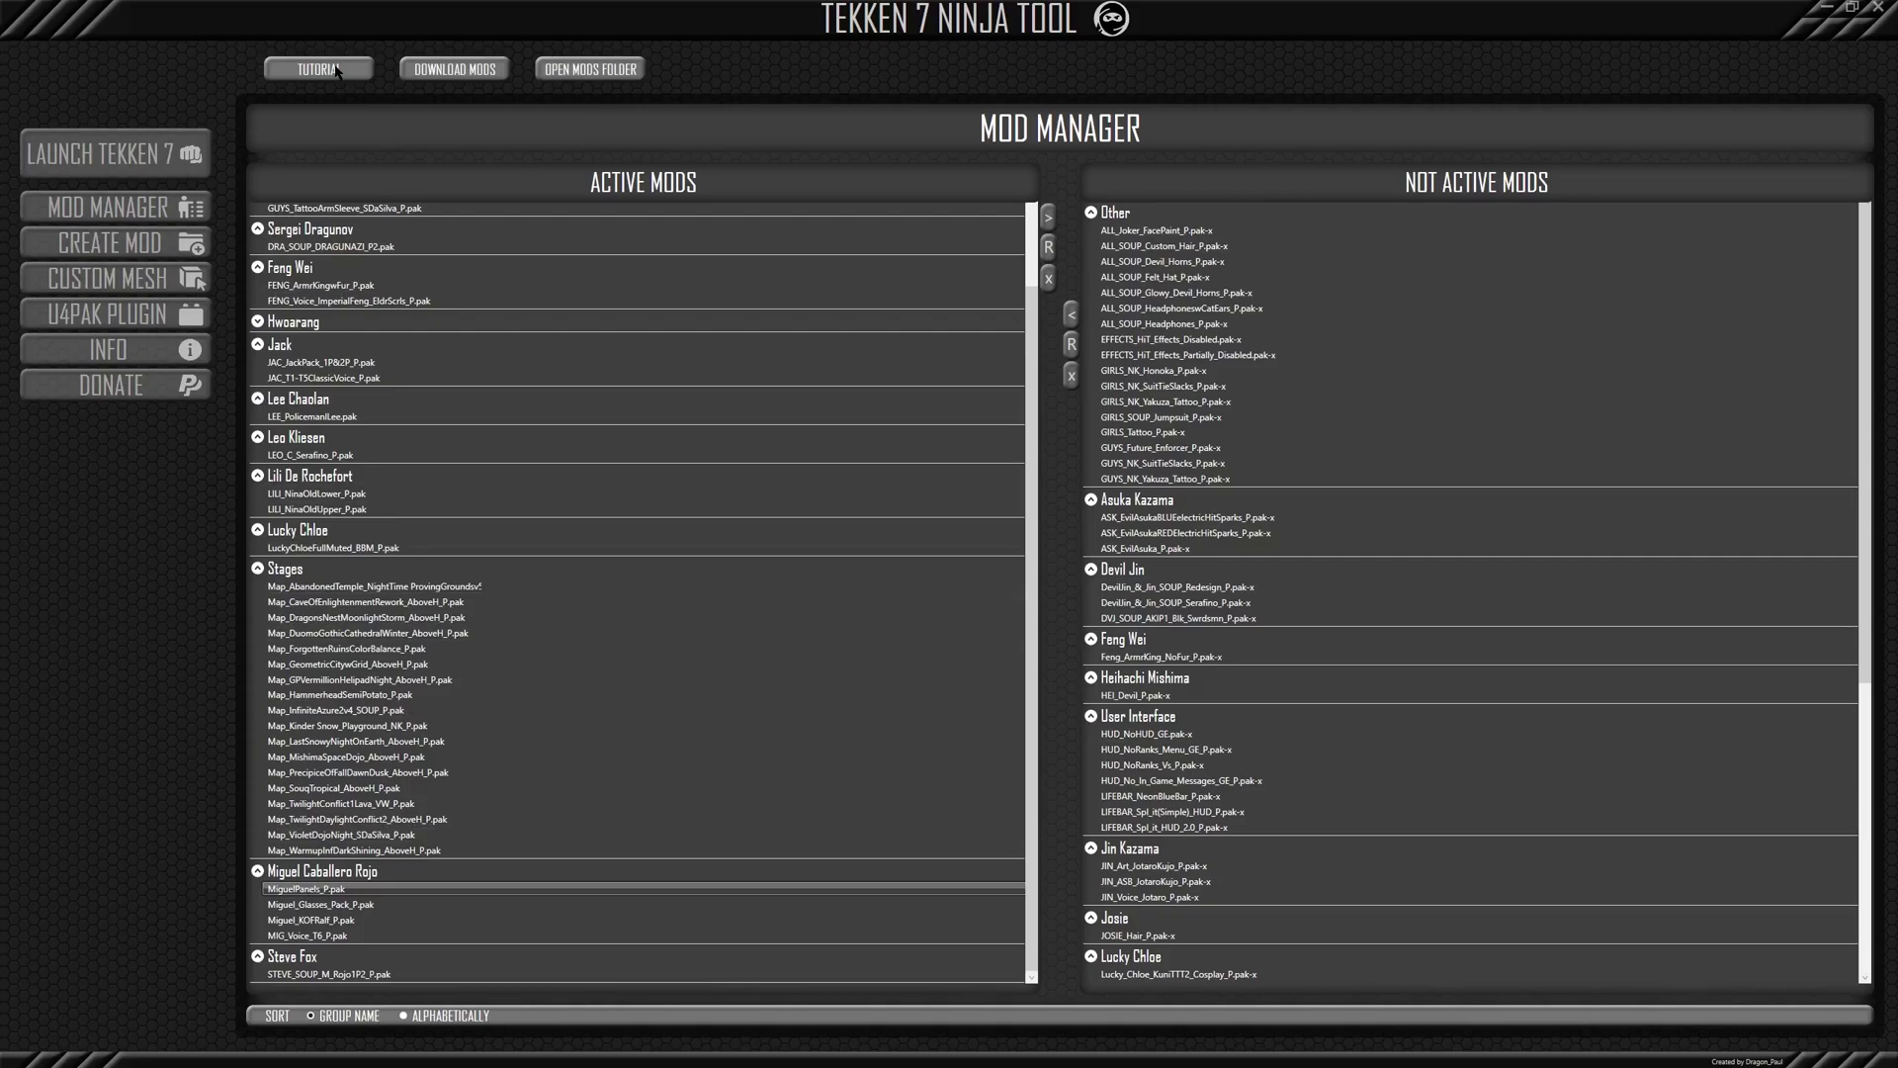
Step: Look up the Miguel Caballero Rojo group name keywords in the Mod Manager tutorial and close it
left_click(317, 69)
scroll(409, 386, "down", 6)
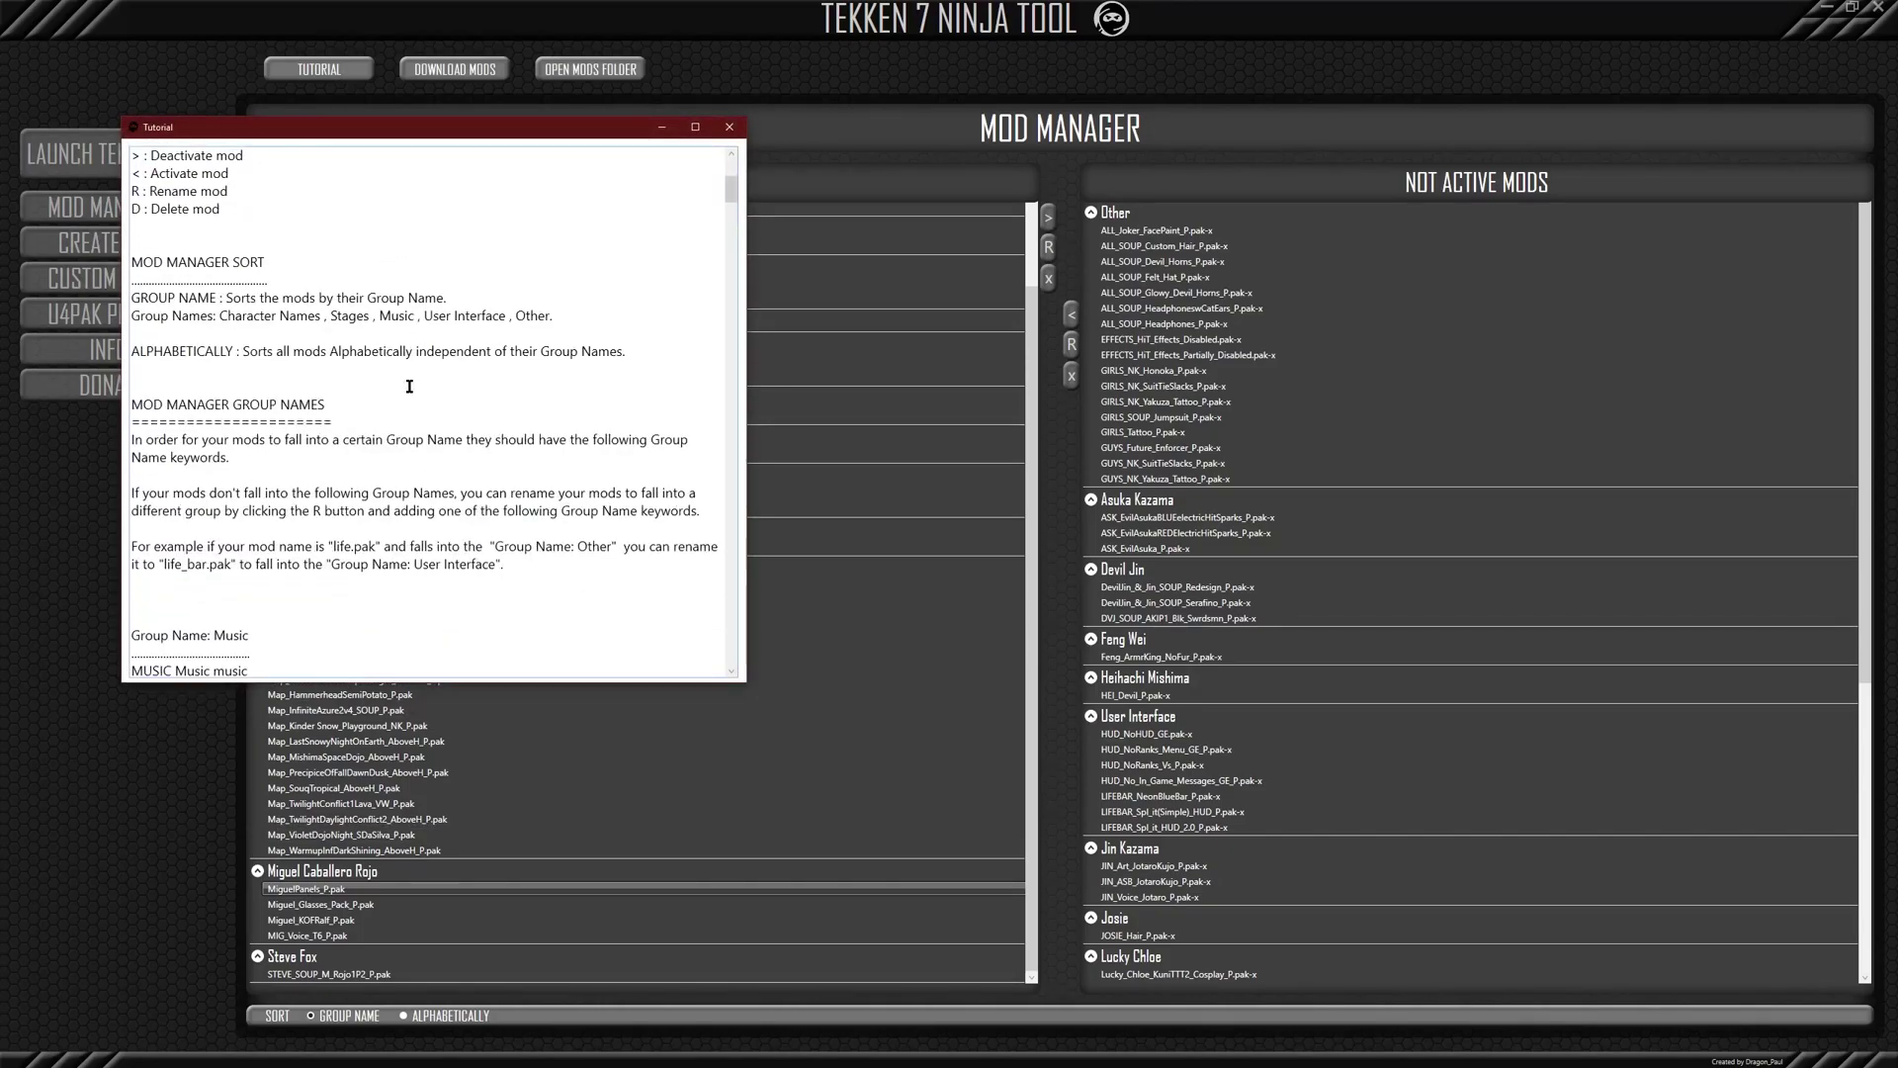
scroll(409, 386, "down", 5)
left_click_drag(731, 203, 729, 517)
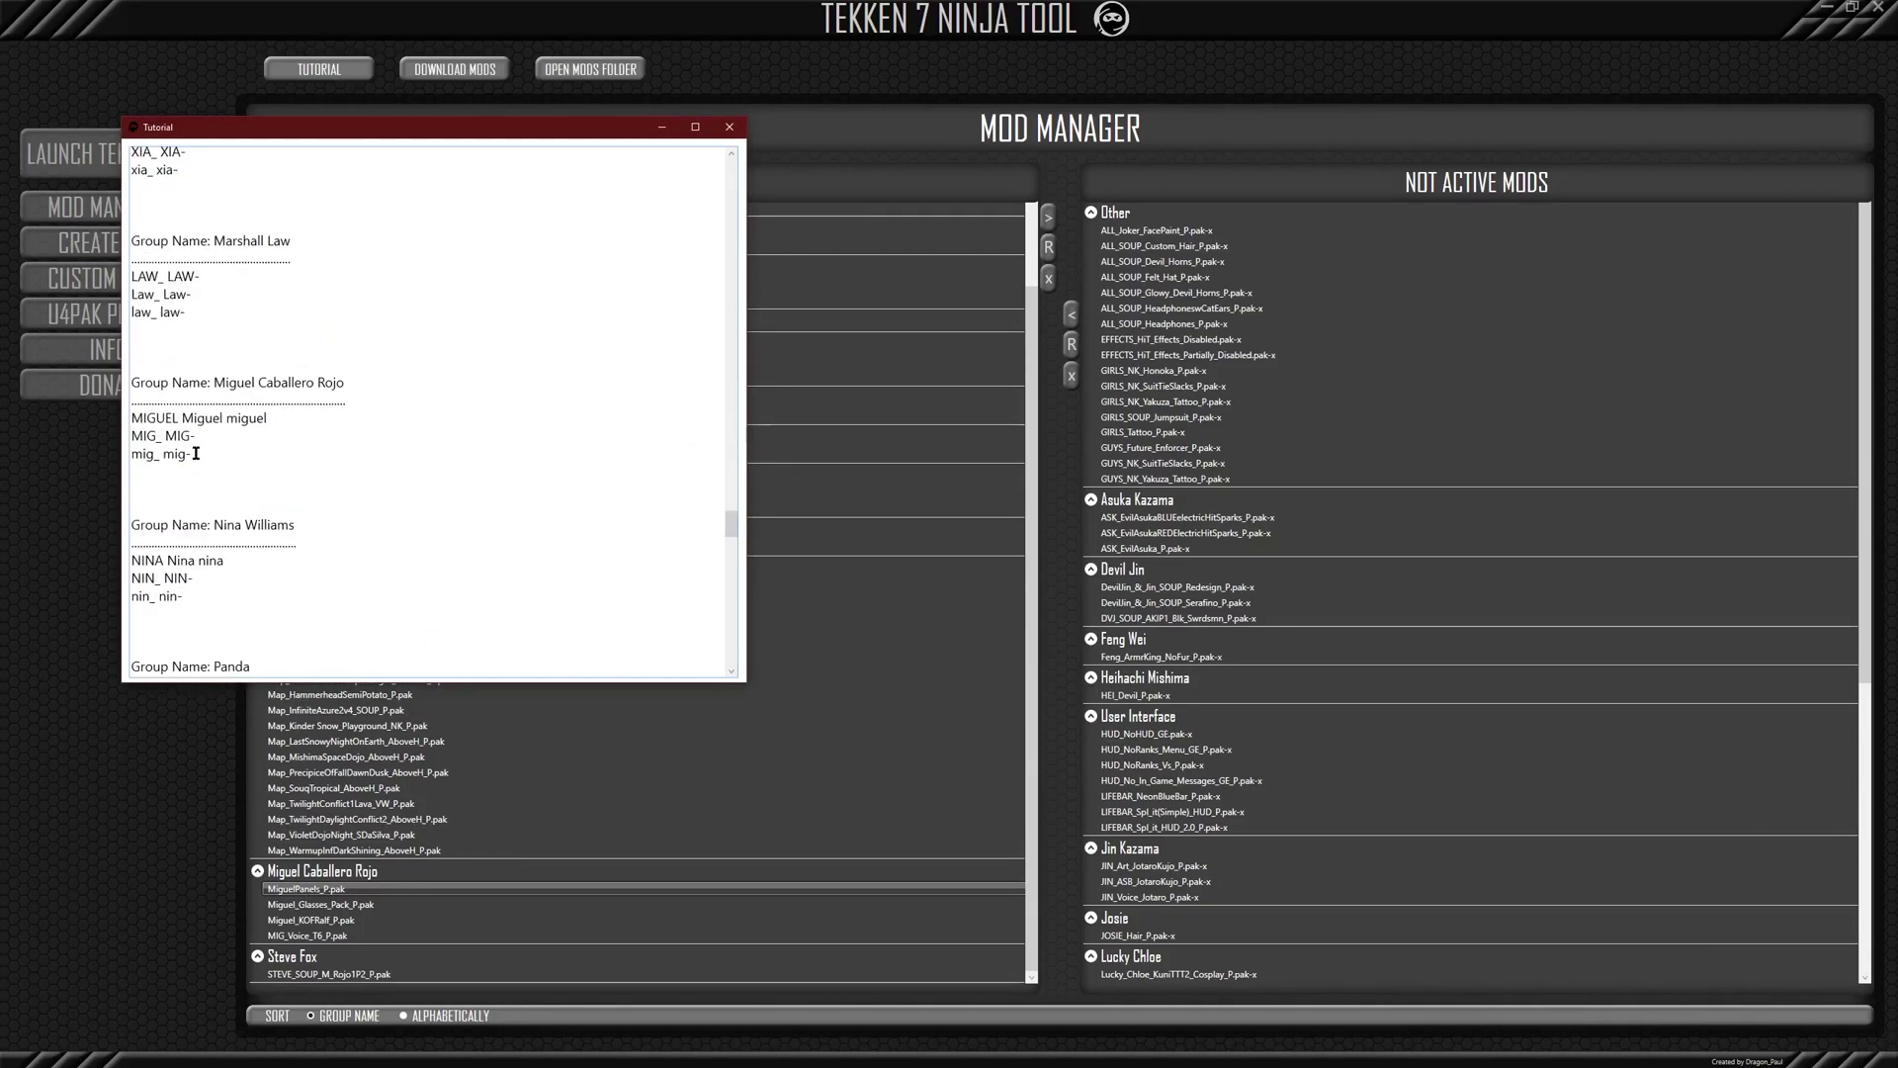
left_click_drag(176, 446, 132, 425)
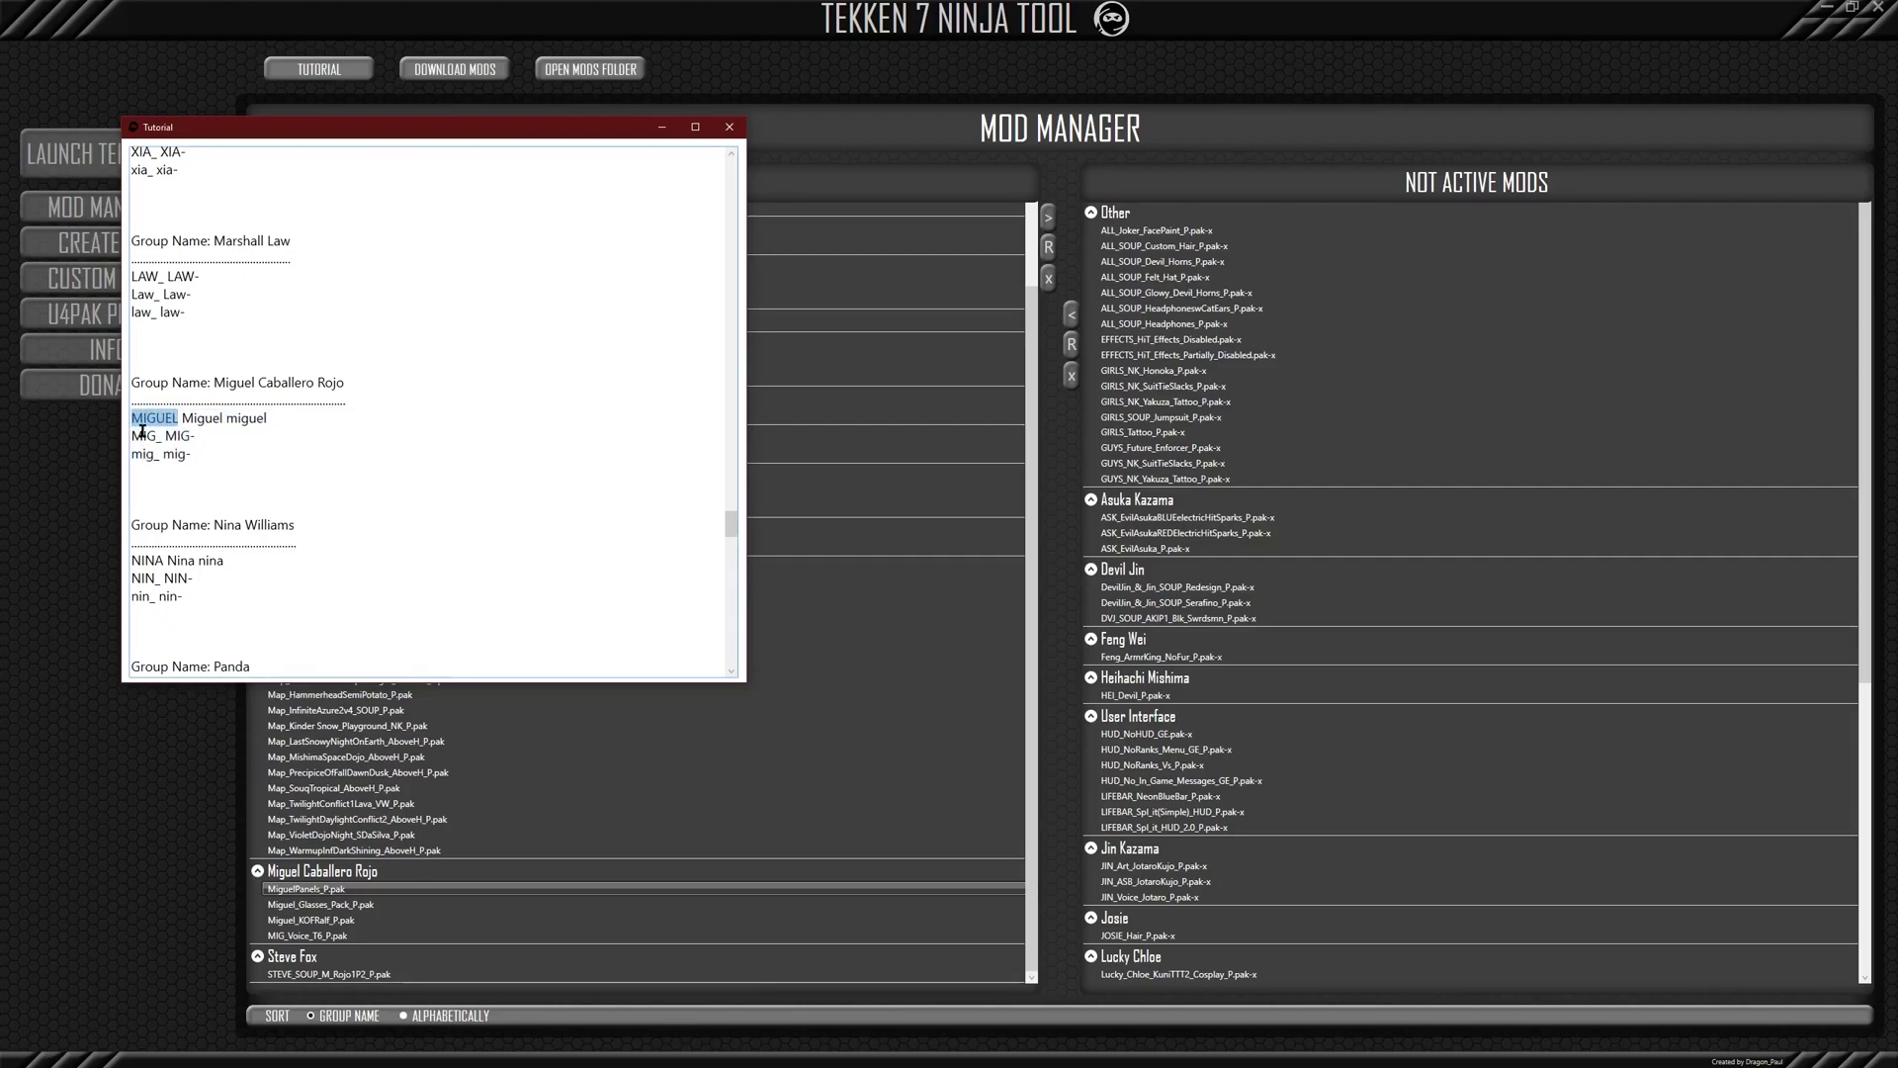
left_click(146, 436)
left_click(729, 127)
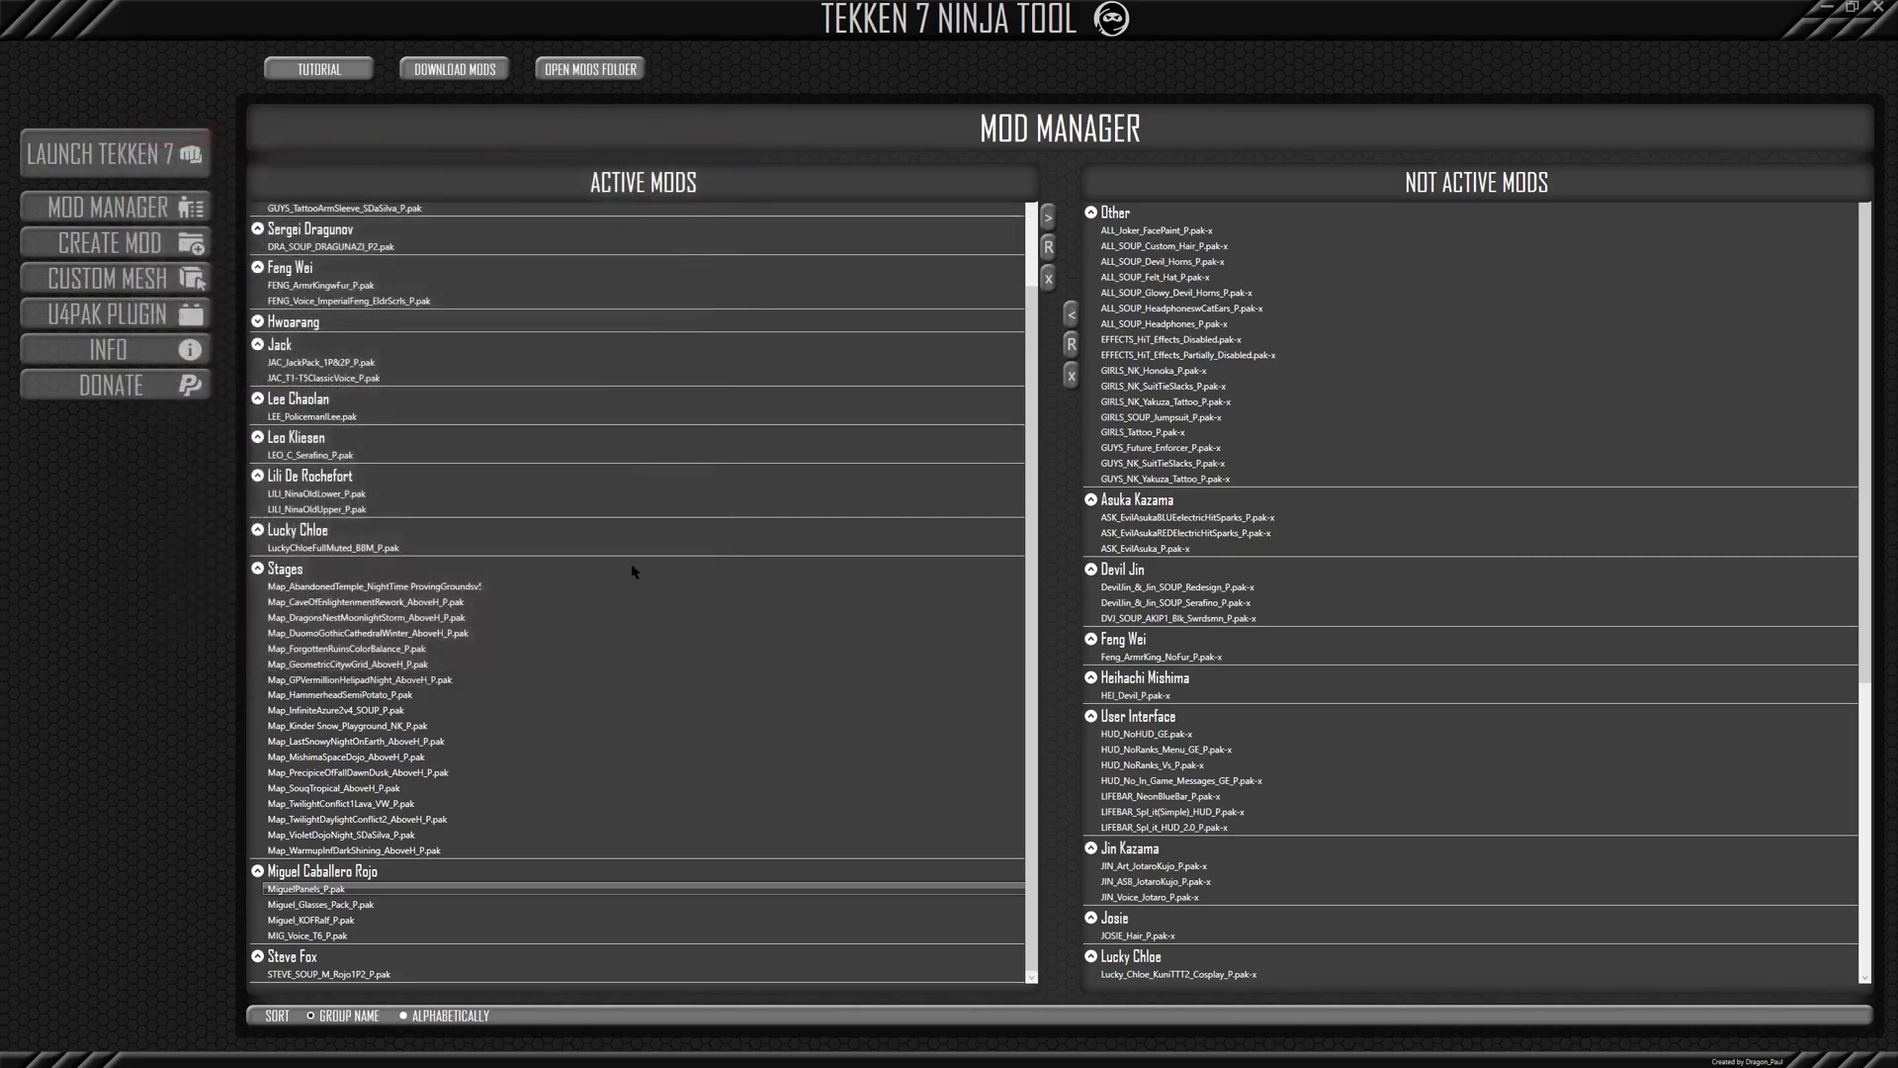
Step: Rename the active MiguelPanels_P mod to Panels_P by removing the Miguel keyword
left_click(337, 904)
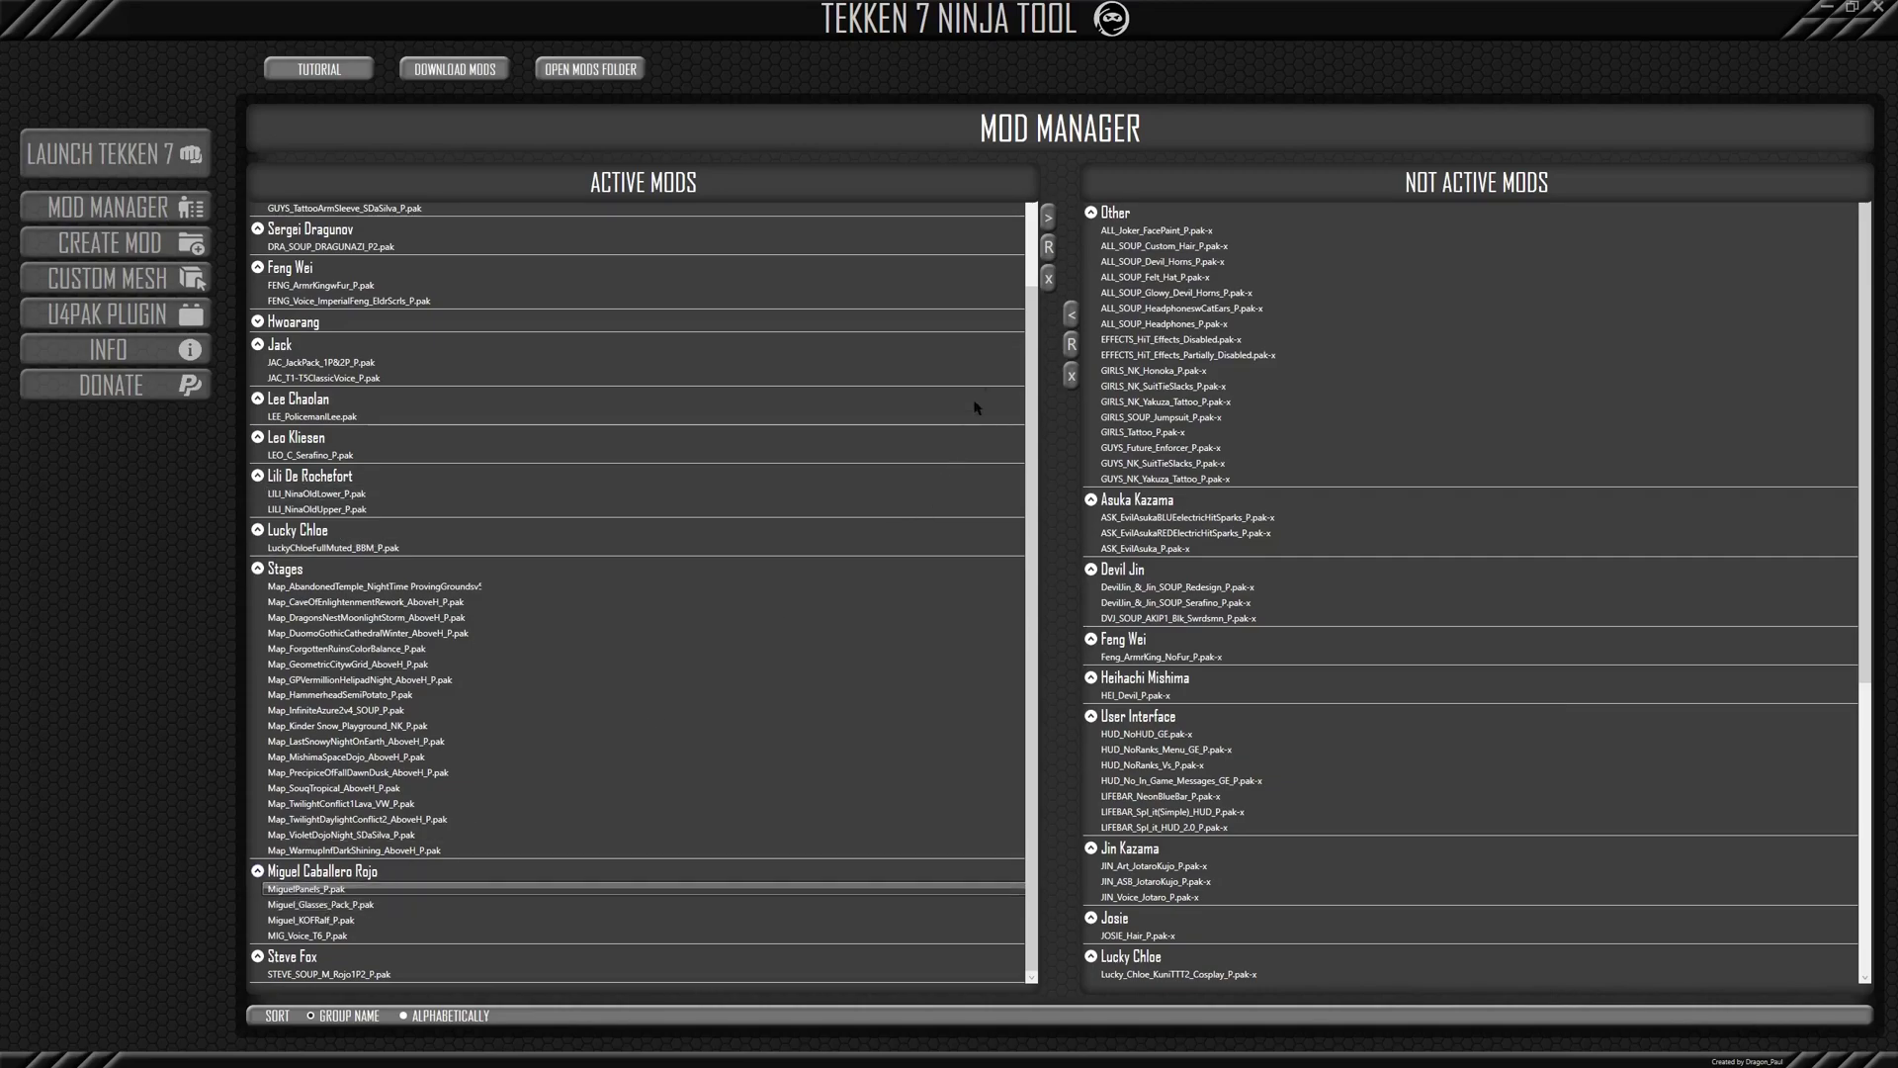
left_click(1048, 246)
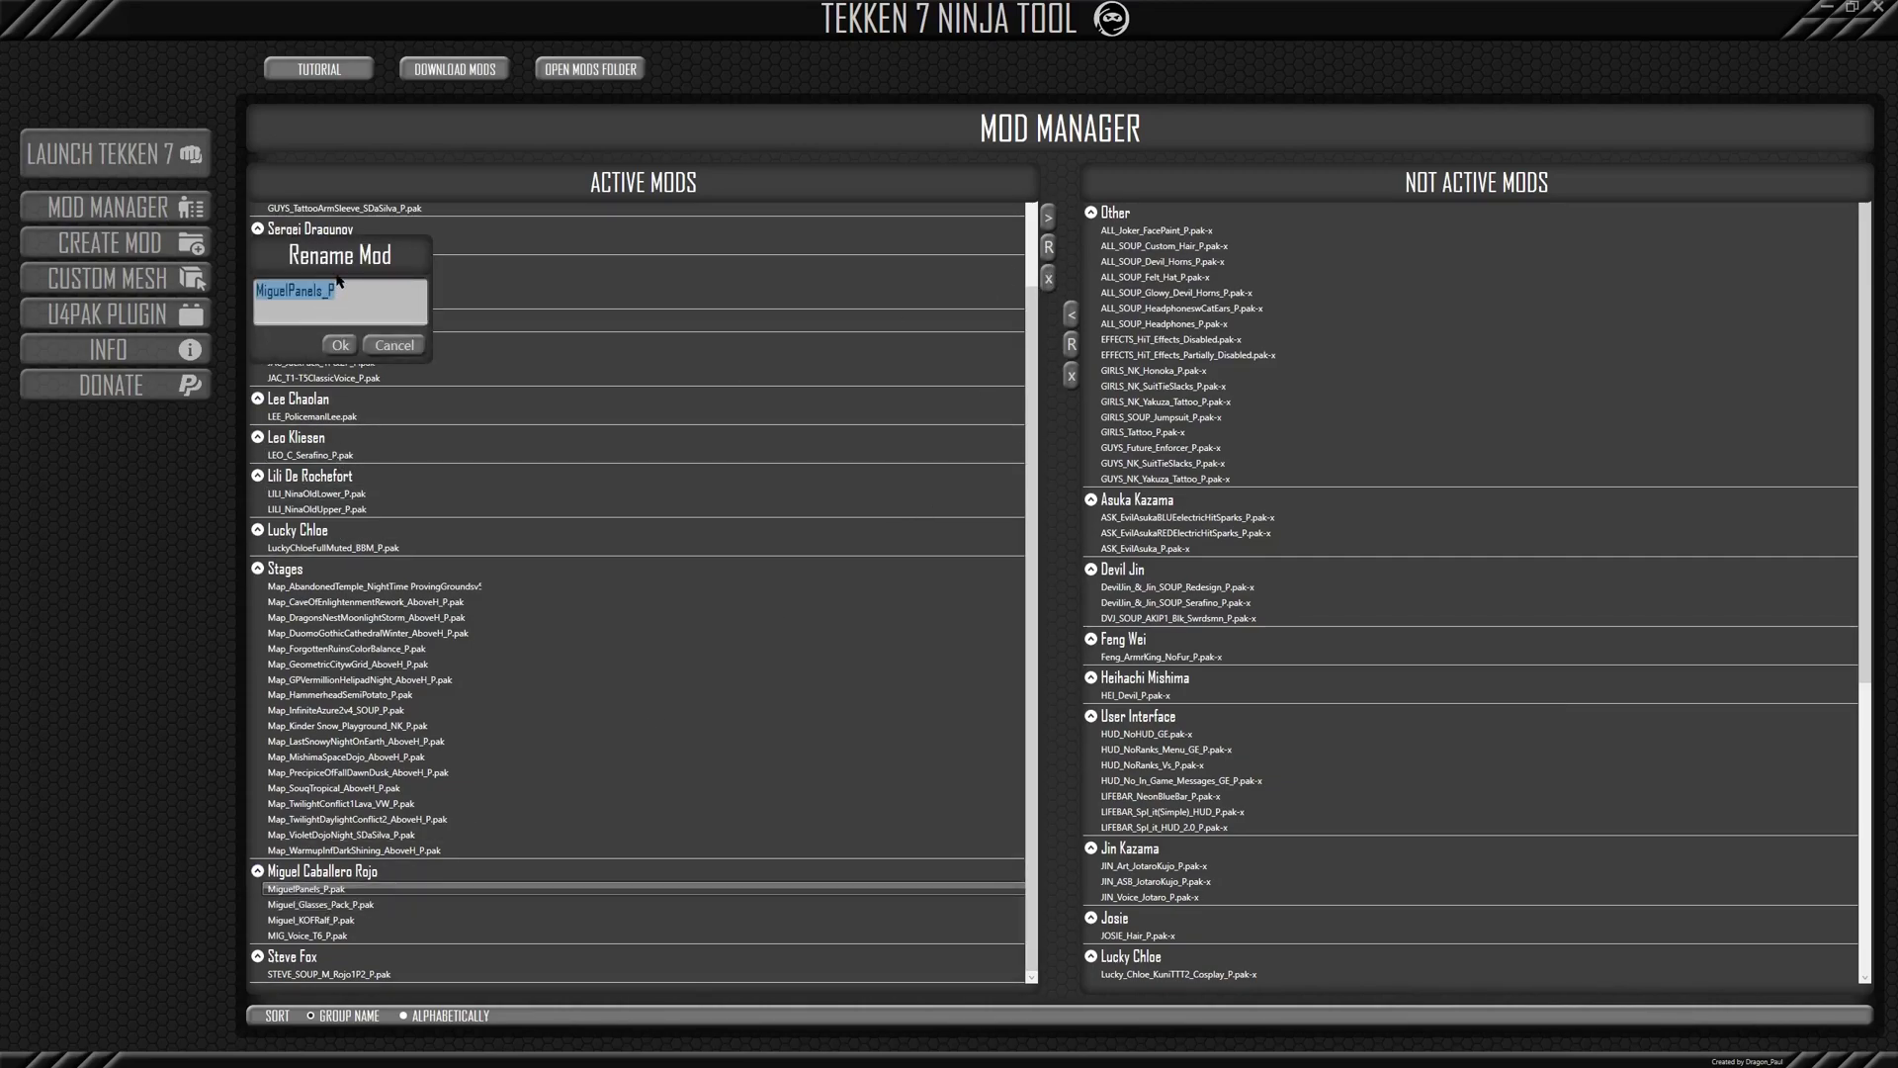
left_click(286, 293)
left_click_drag(287, 293, 255, 292)
key("BackSpace")
left_click(352, 345)
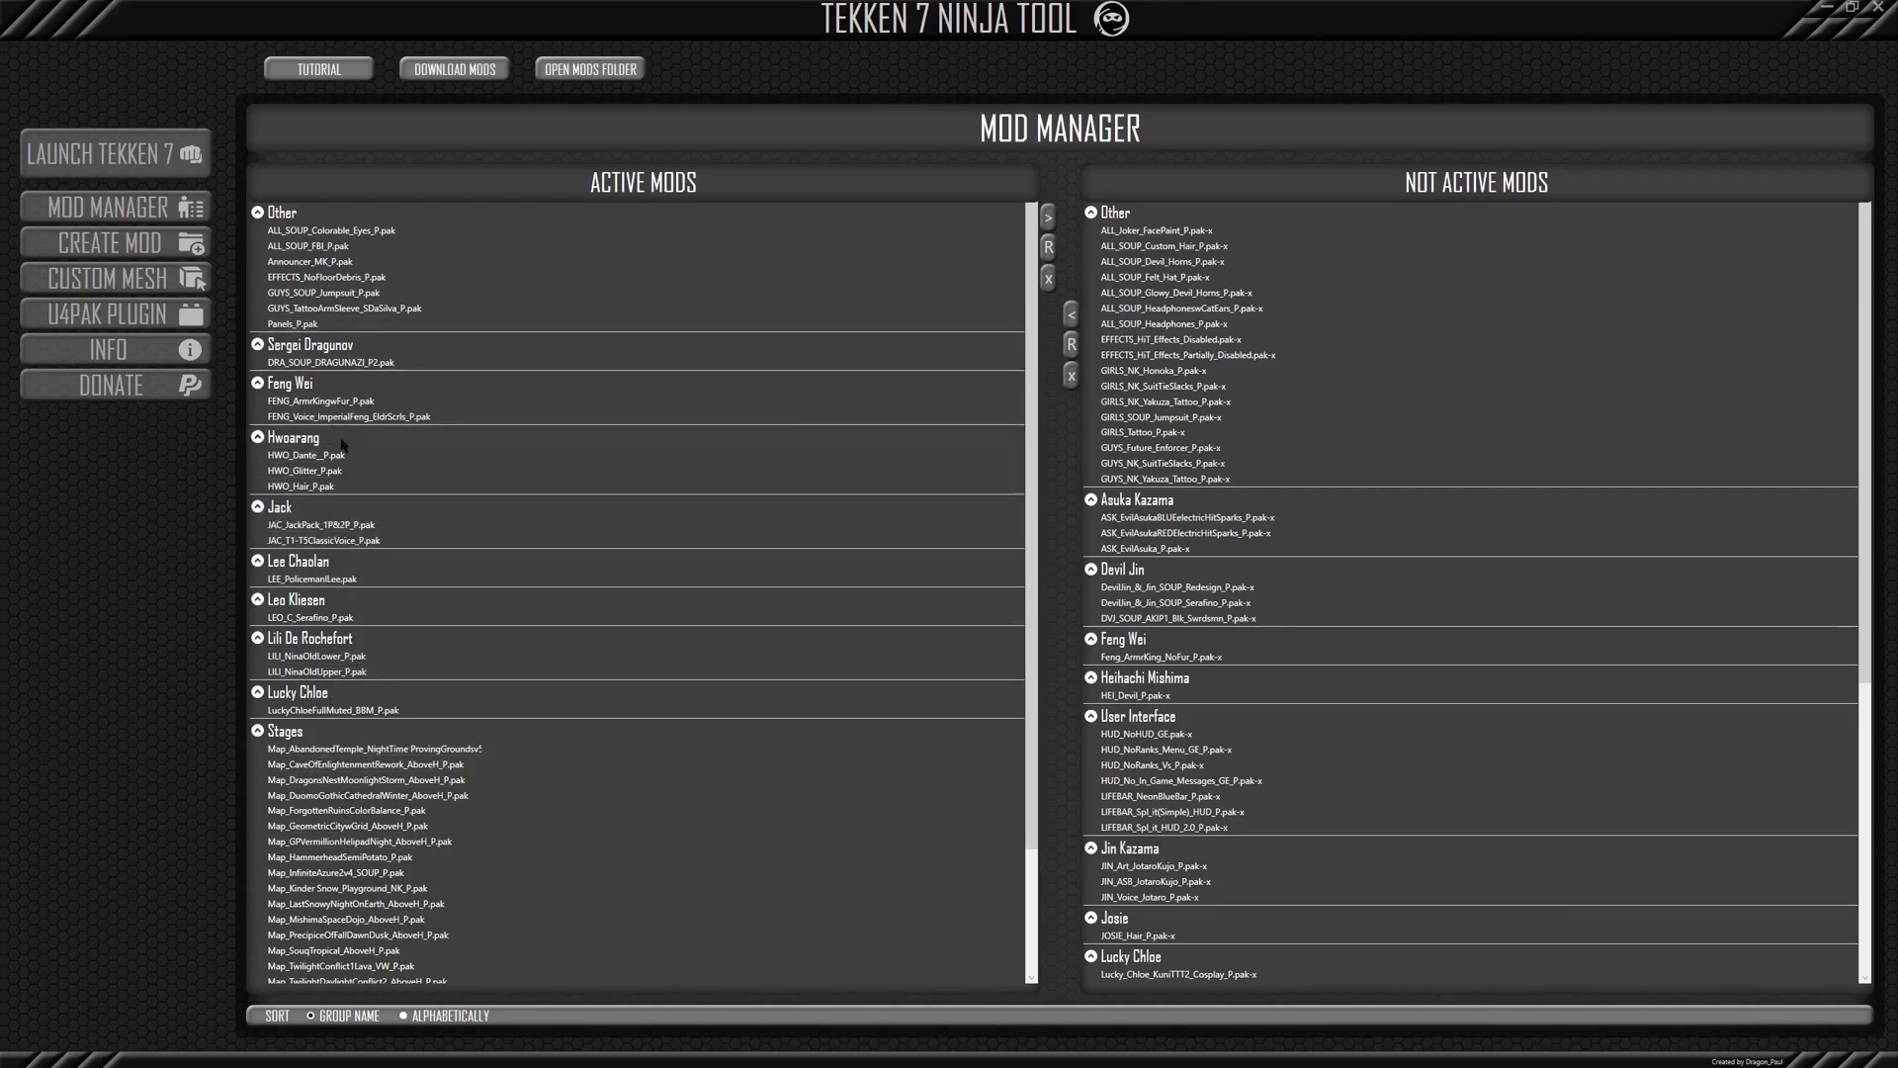
Step: Rename the Panels_P mod in the active Other group to MIG_Panels_P
left_click(295, 324)
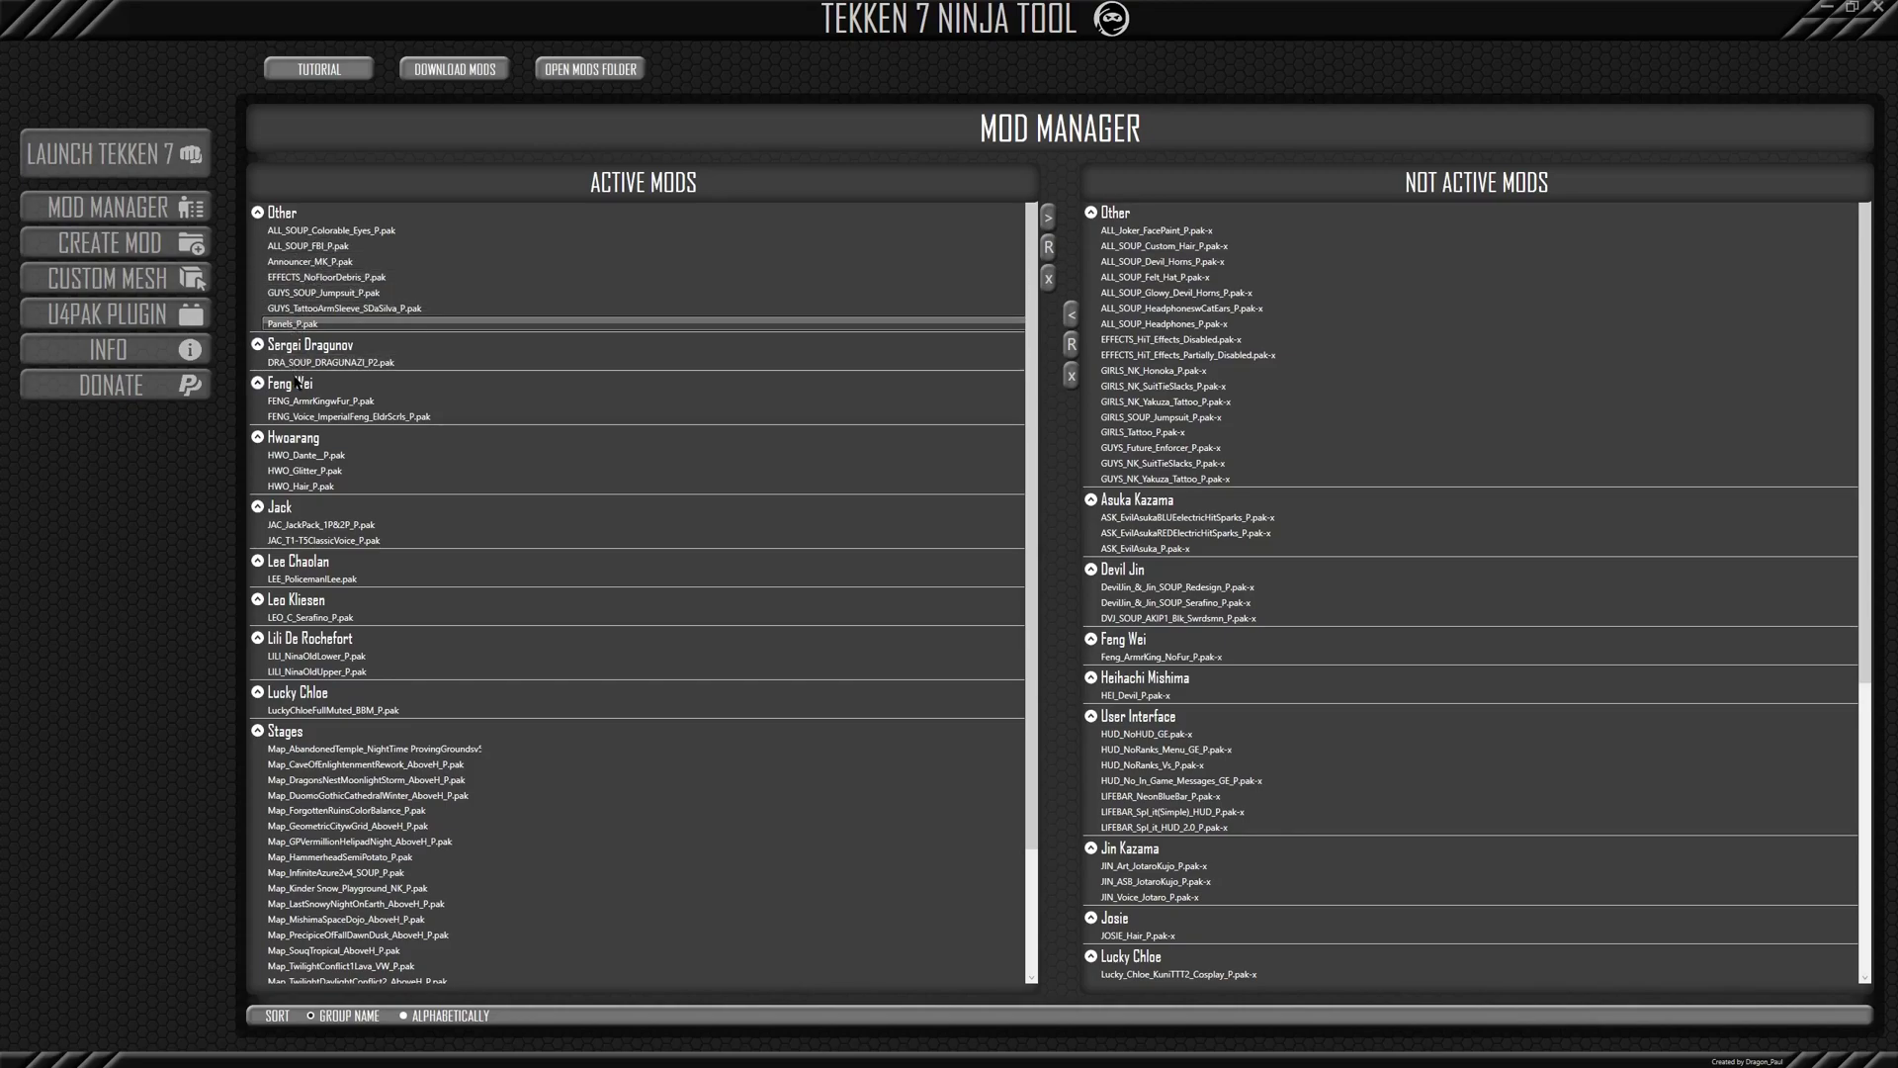
left_click(317, 401)
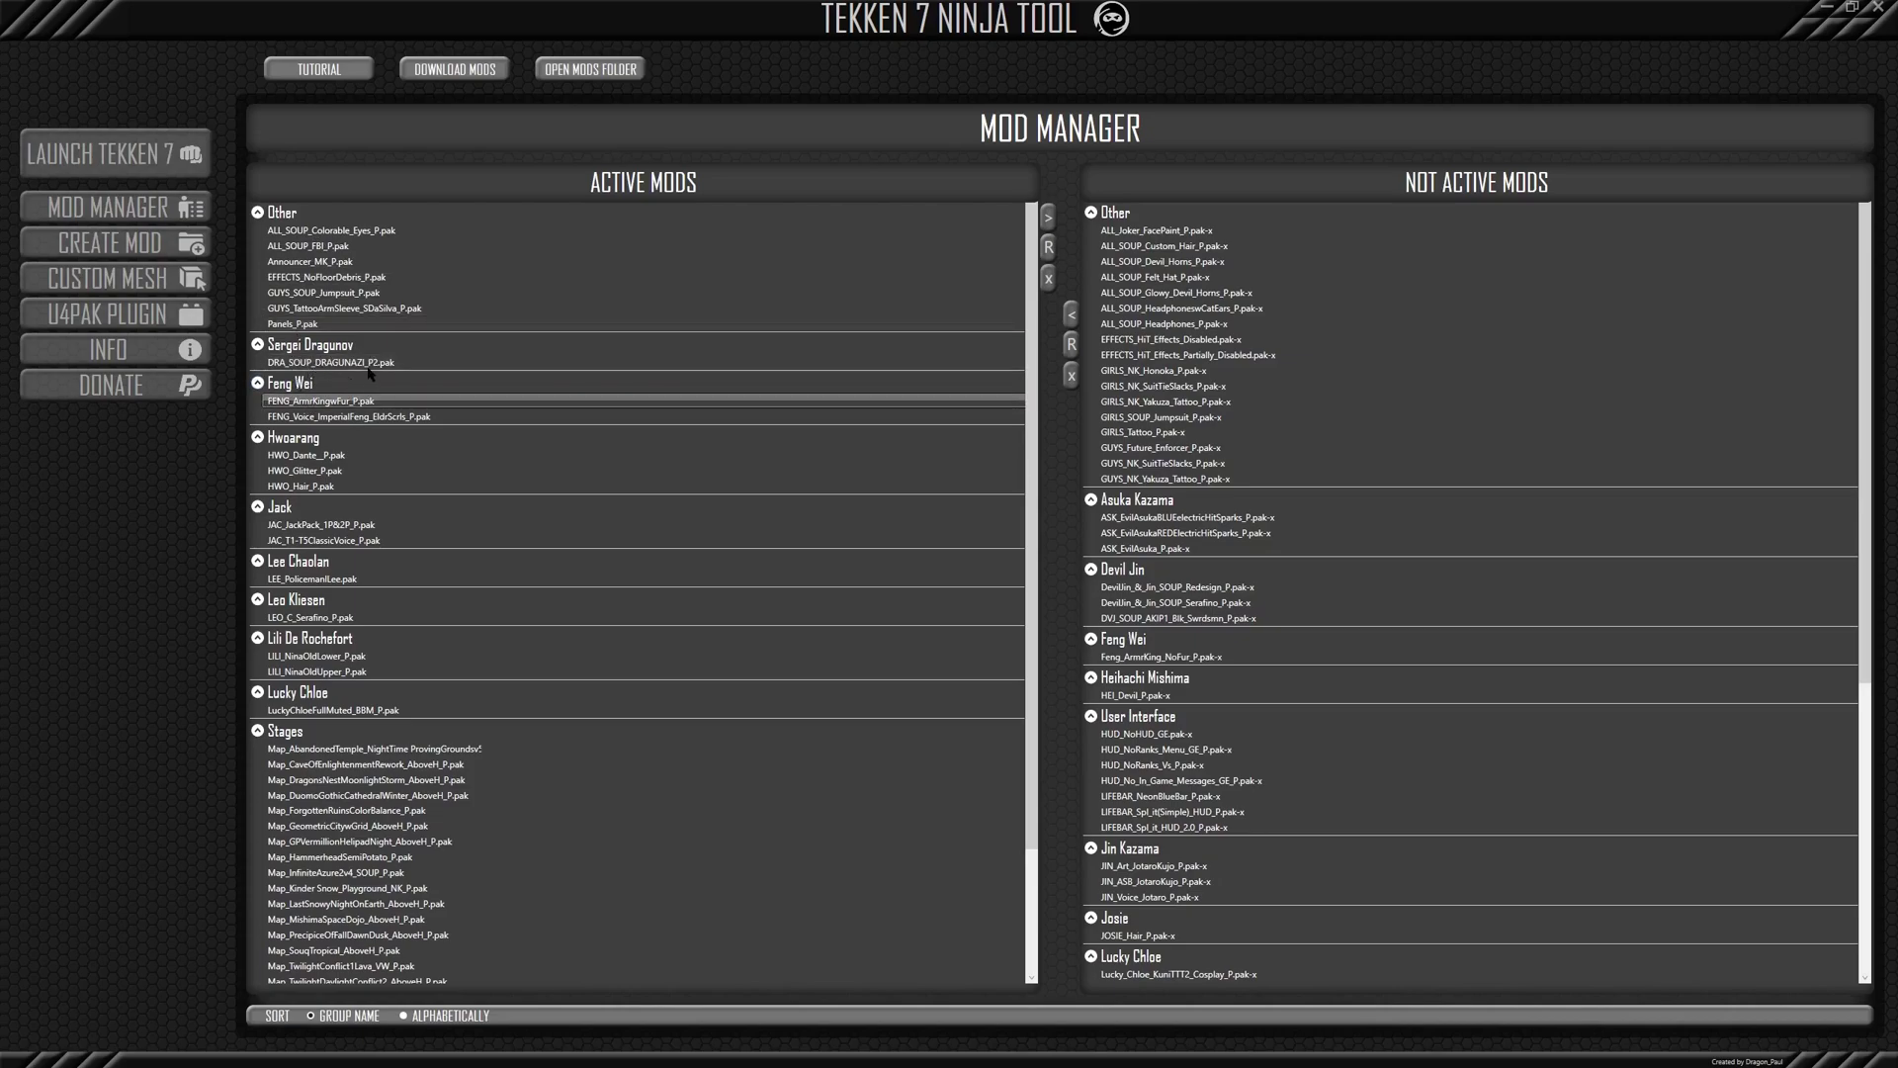
left_click(292, 325)
left_click(1048, 246)
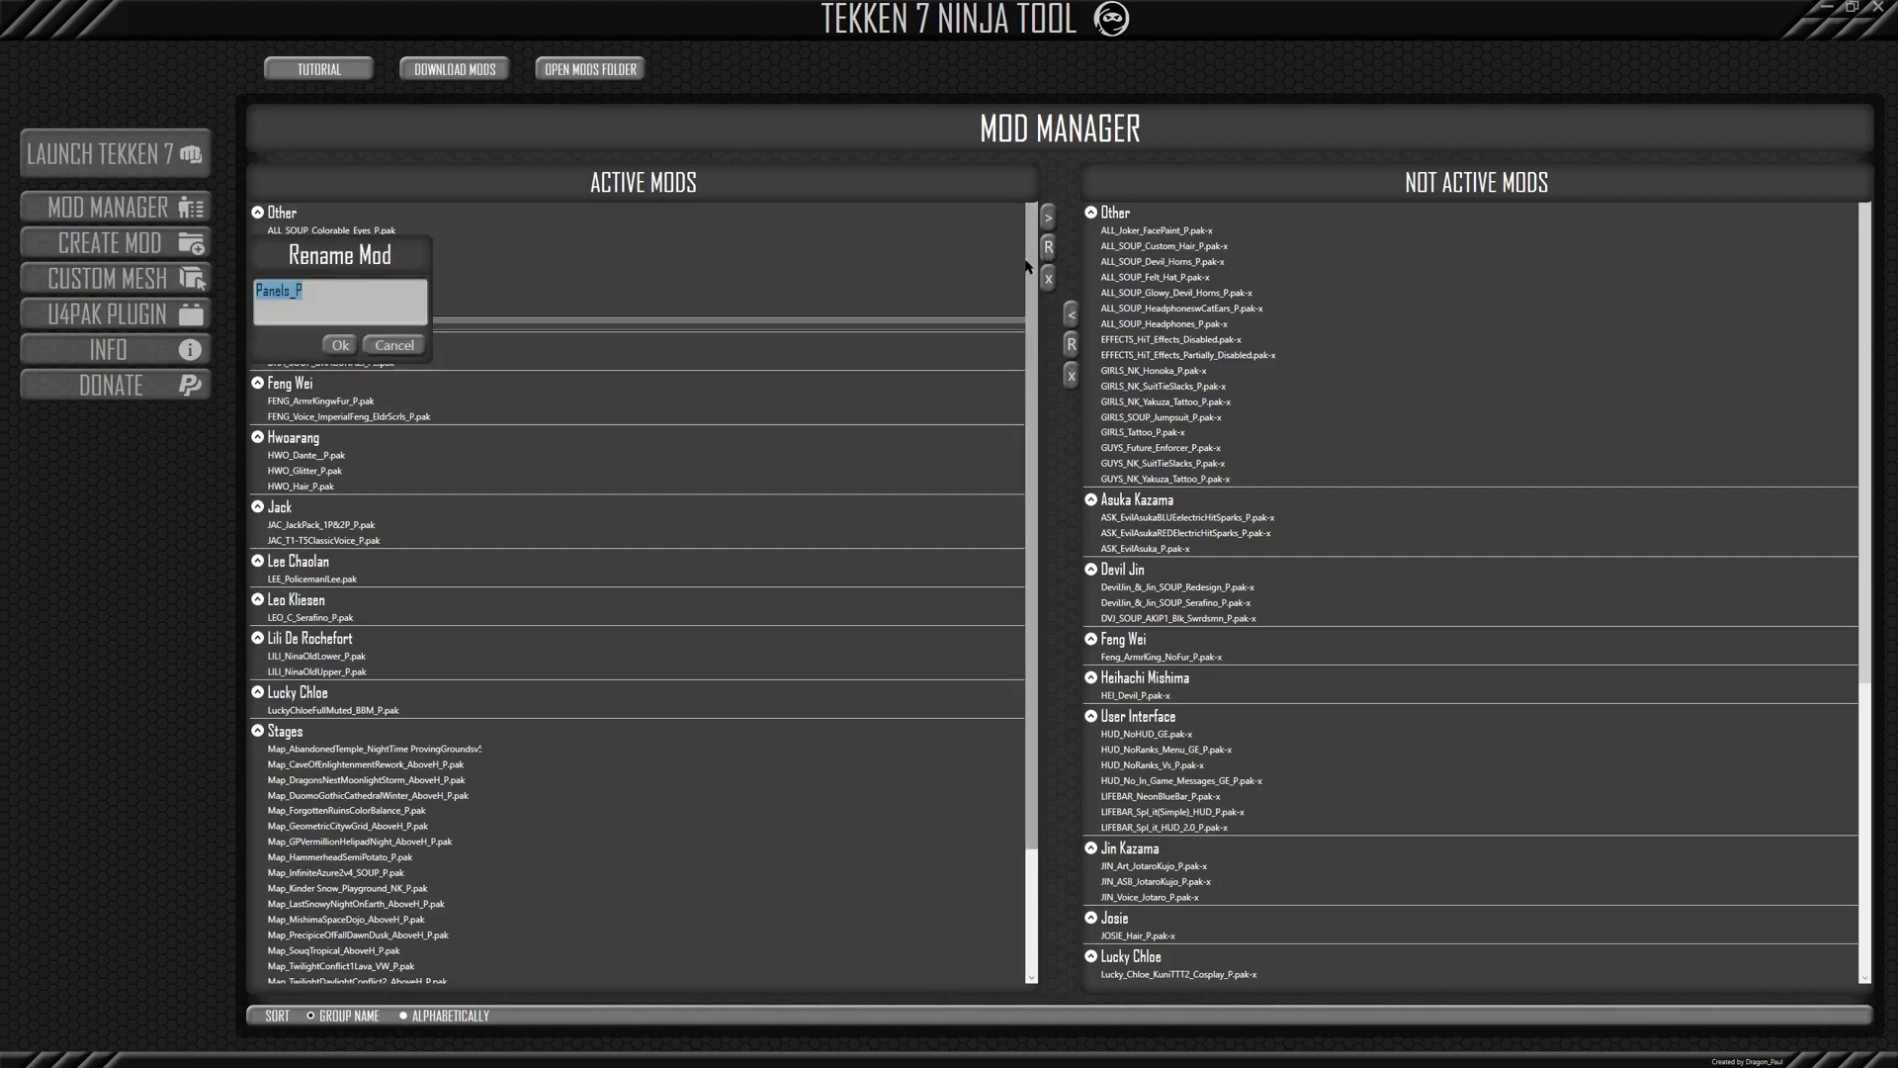
left_click(257, 289)
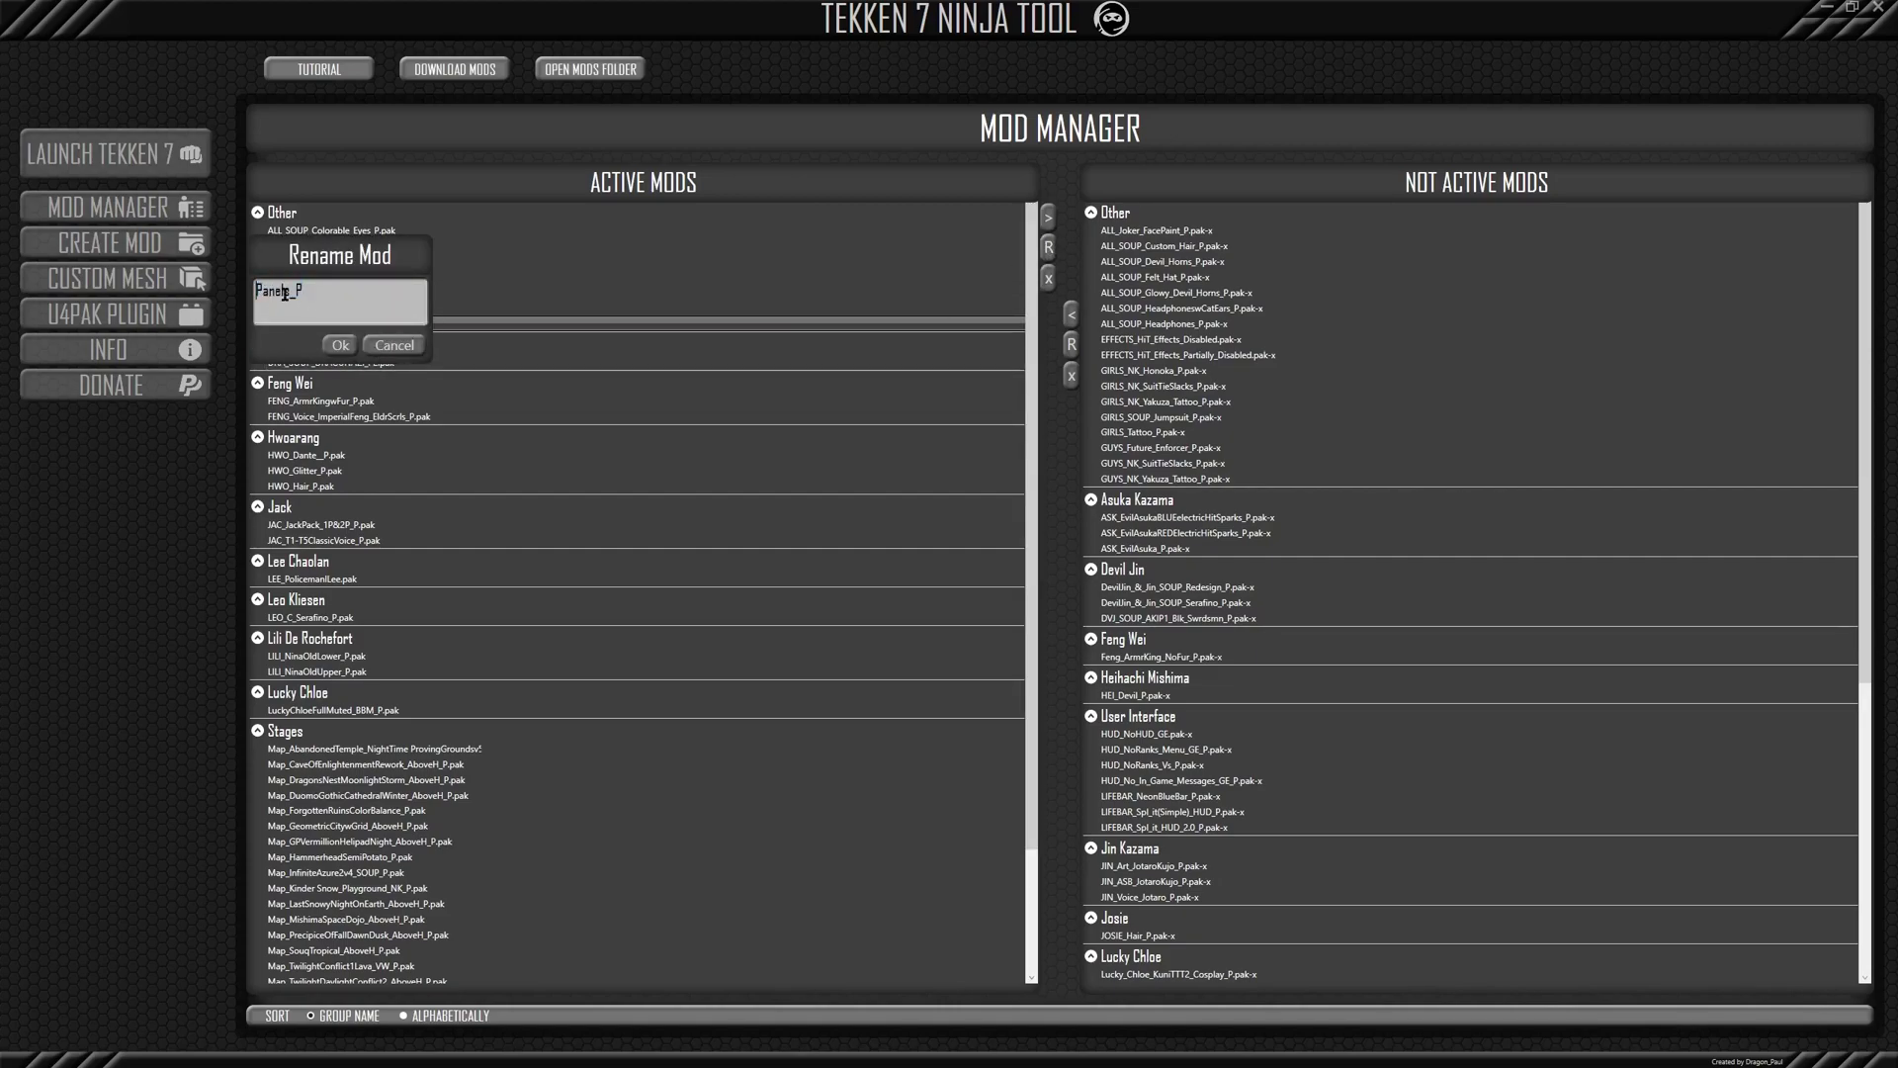
type("MIG_")
left_click(338, 346)
scroll(432, 447, "down", 2)
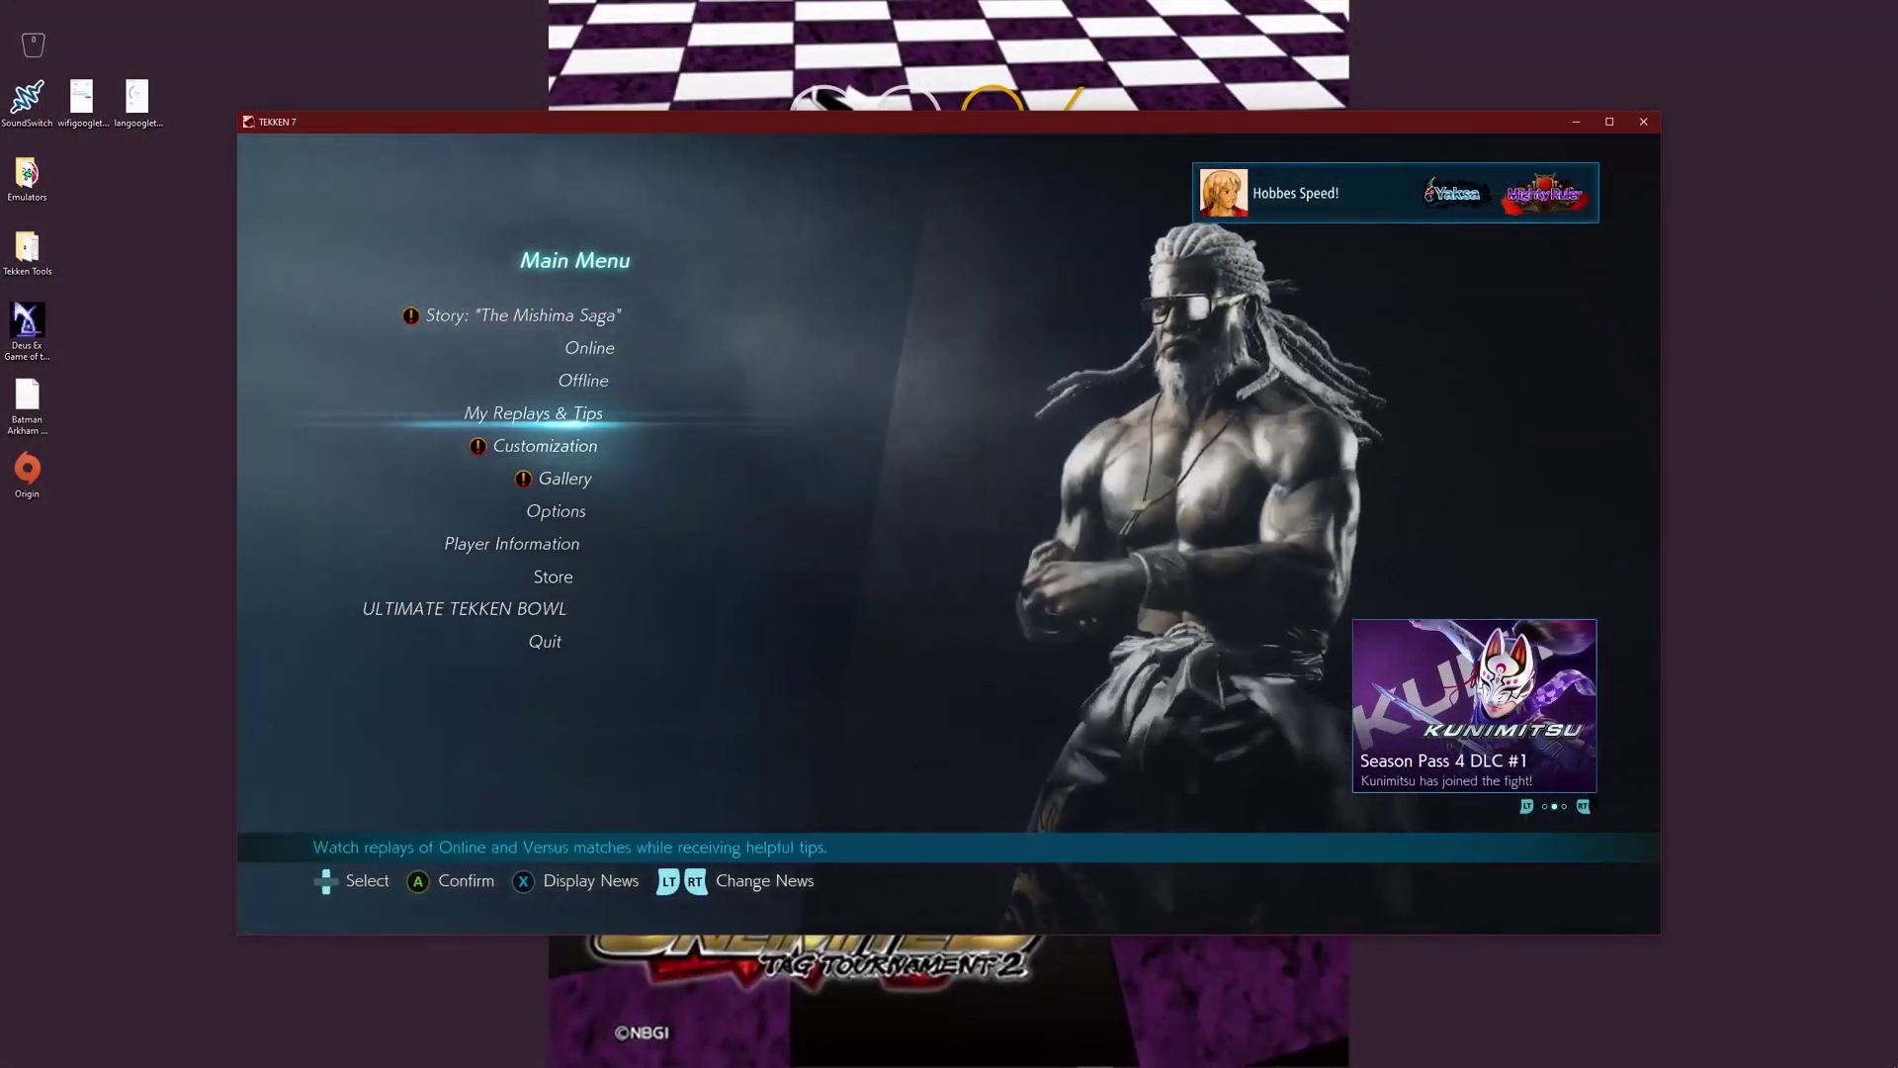
Step: In Tekken 7, open the Customization mode and enter Miguel's character customization screen
key("Down")
key("Return")
key("Return")
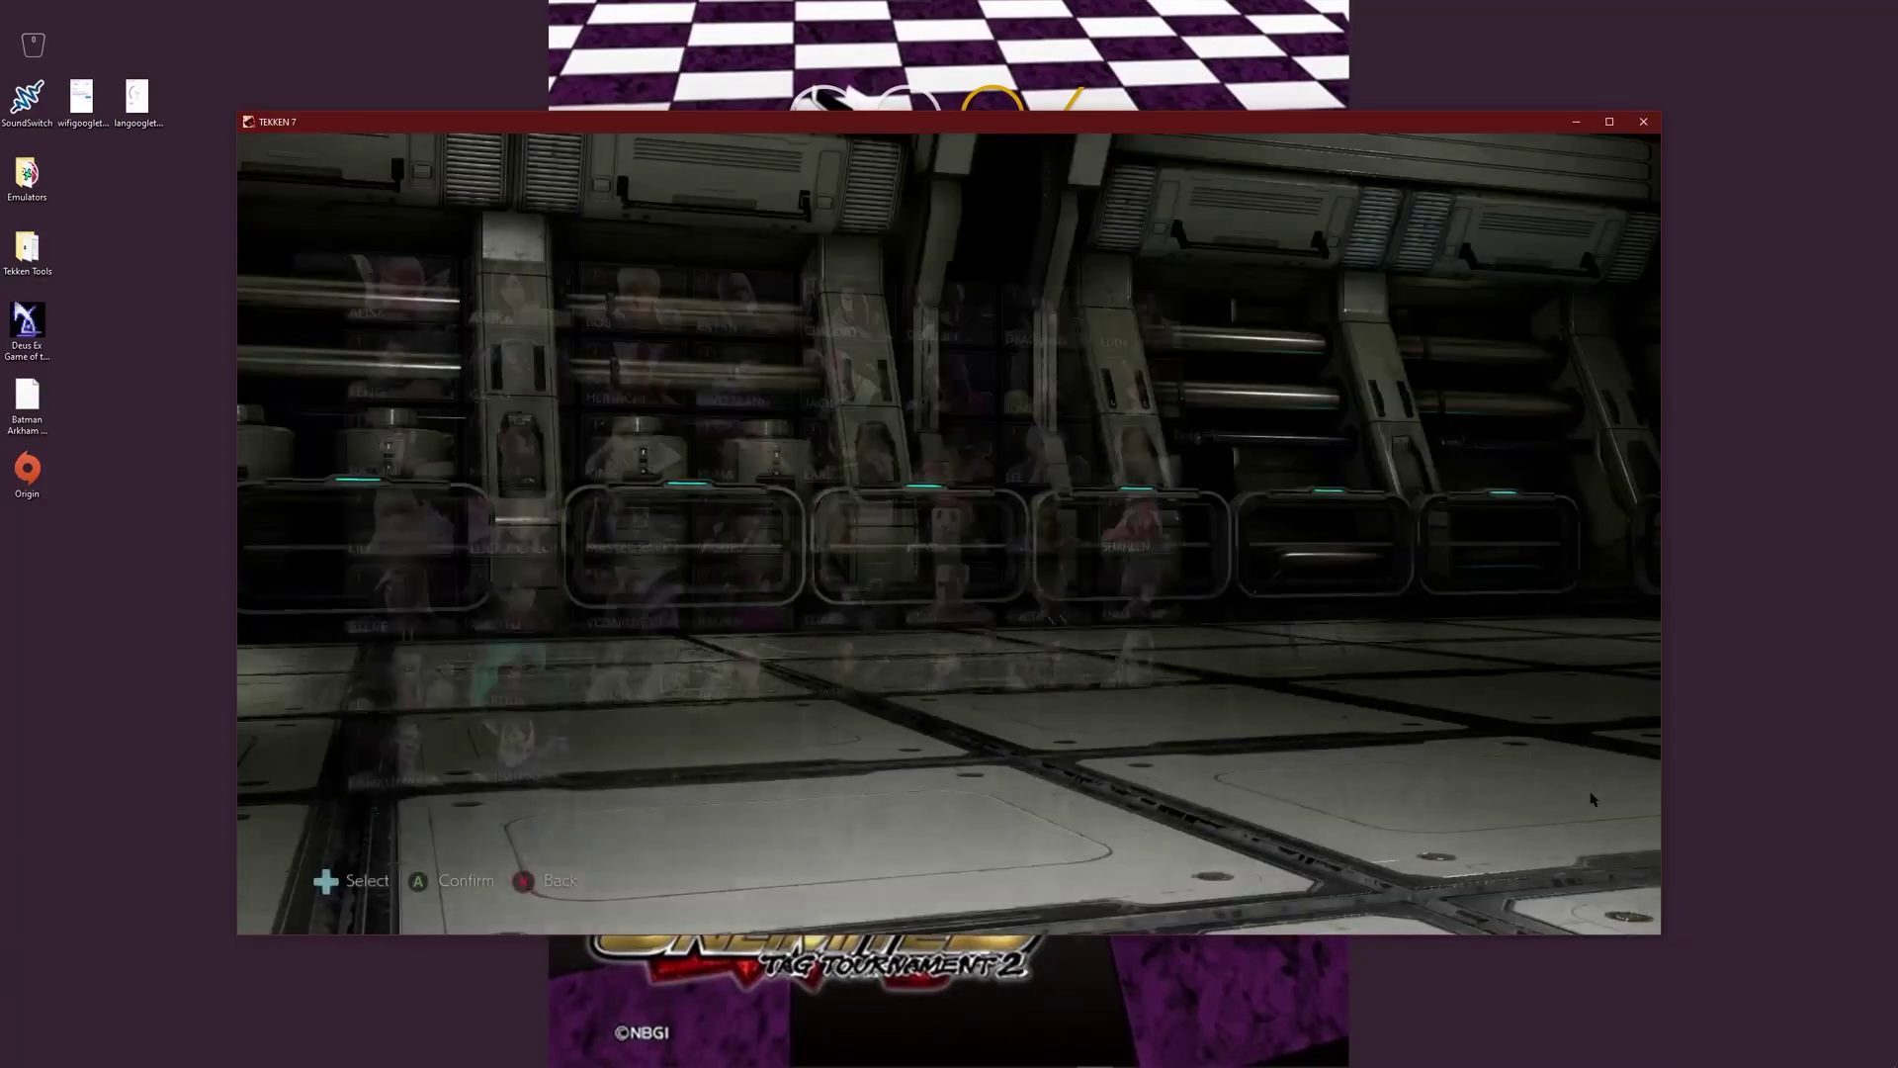
key("Down")
key("Down")
key("Down")
key("Right")
key("Right")
key("Right")
key("Right")
key("Right")
key("Left")
key("Left")
key("Return")
key("Return")
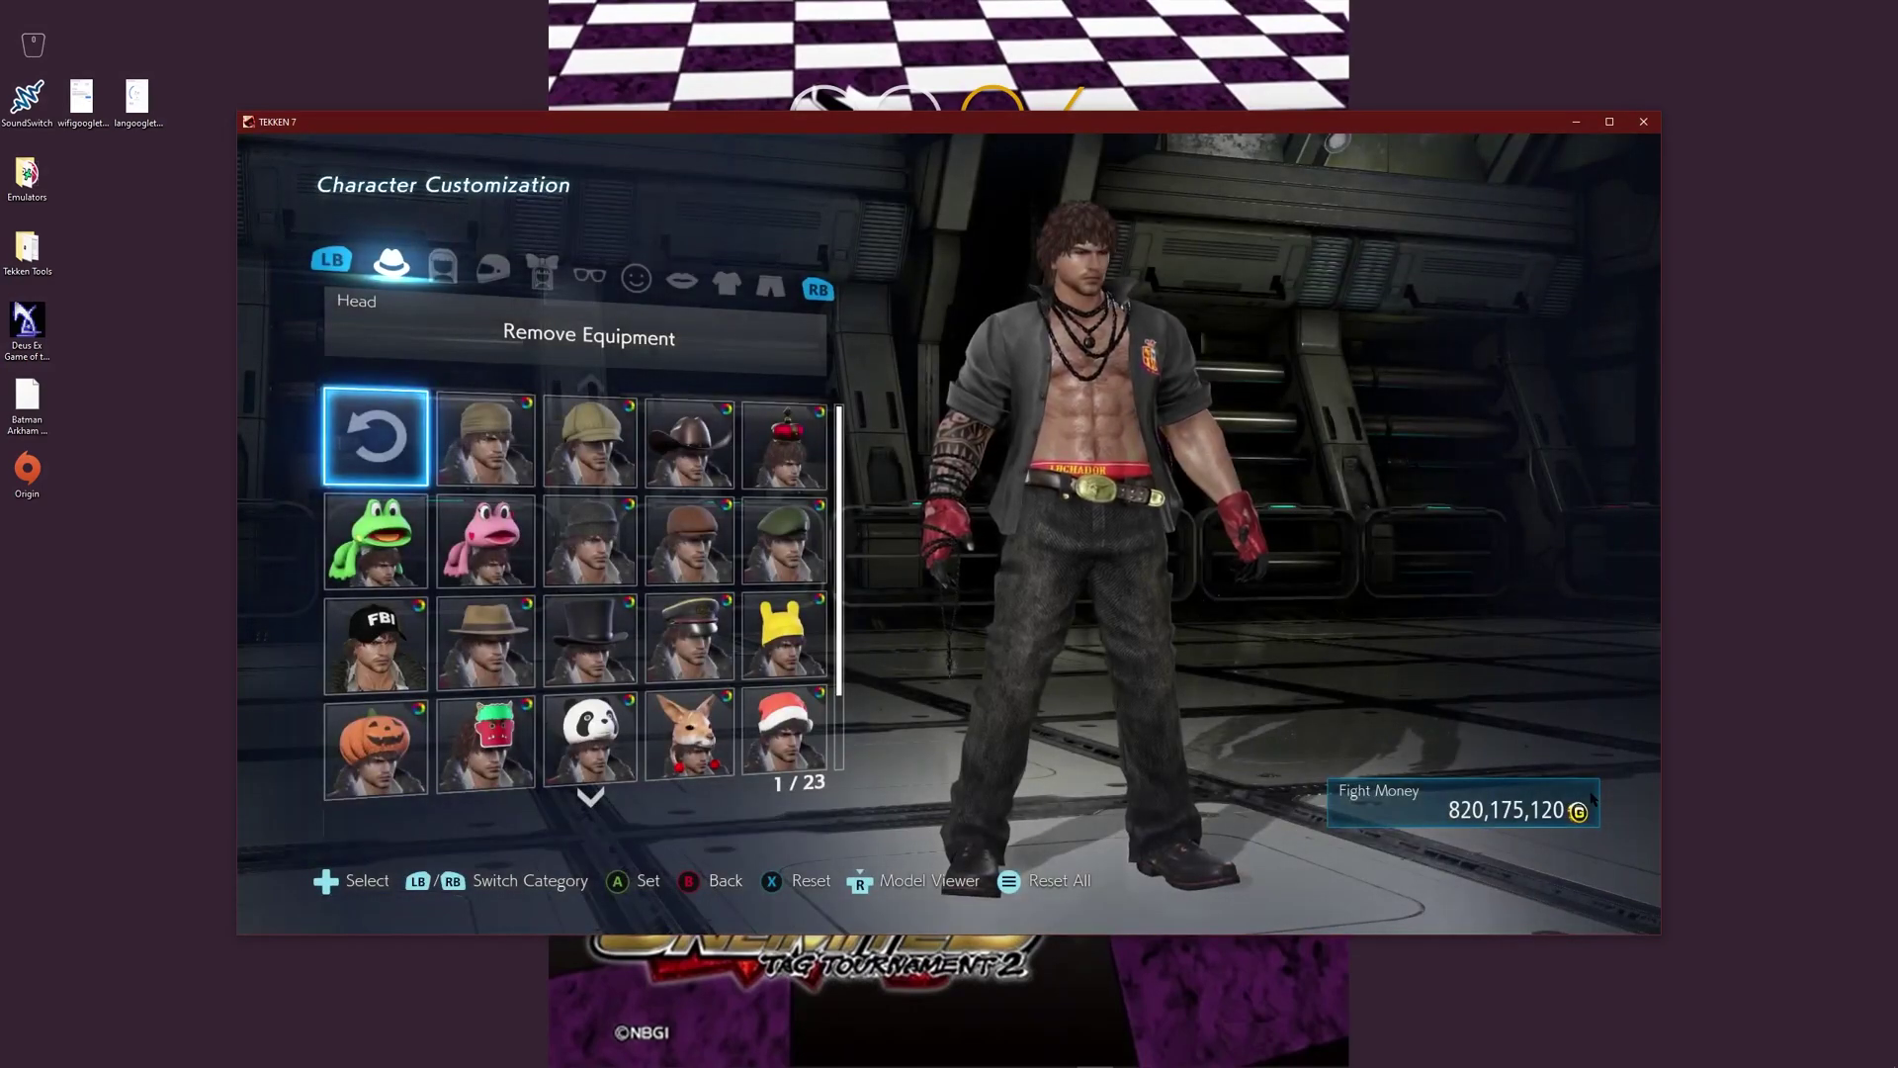
Step: Browse Miguel's Character Panel category and preview the modded panel illustrations
key("q")
key("Left")
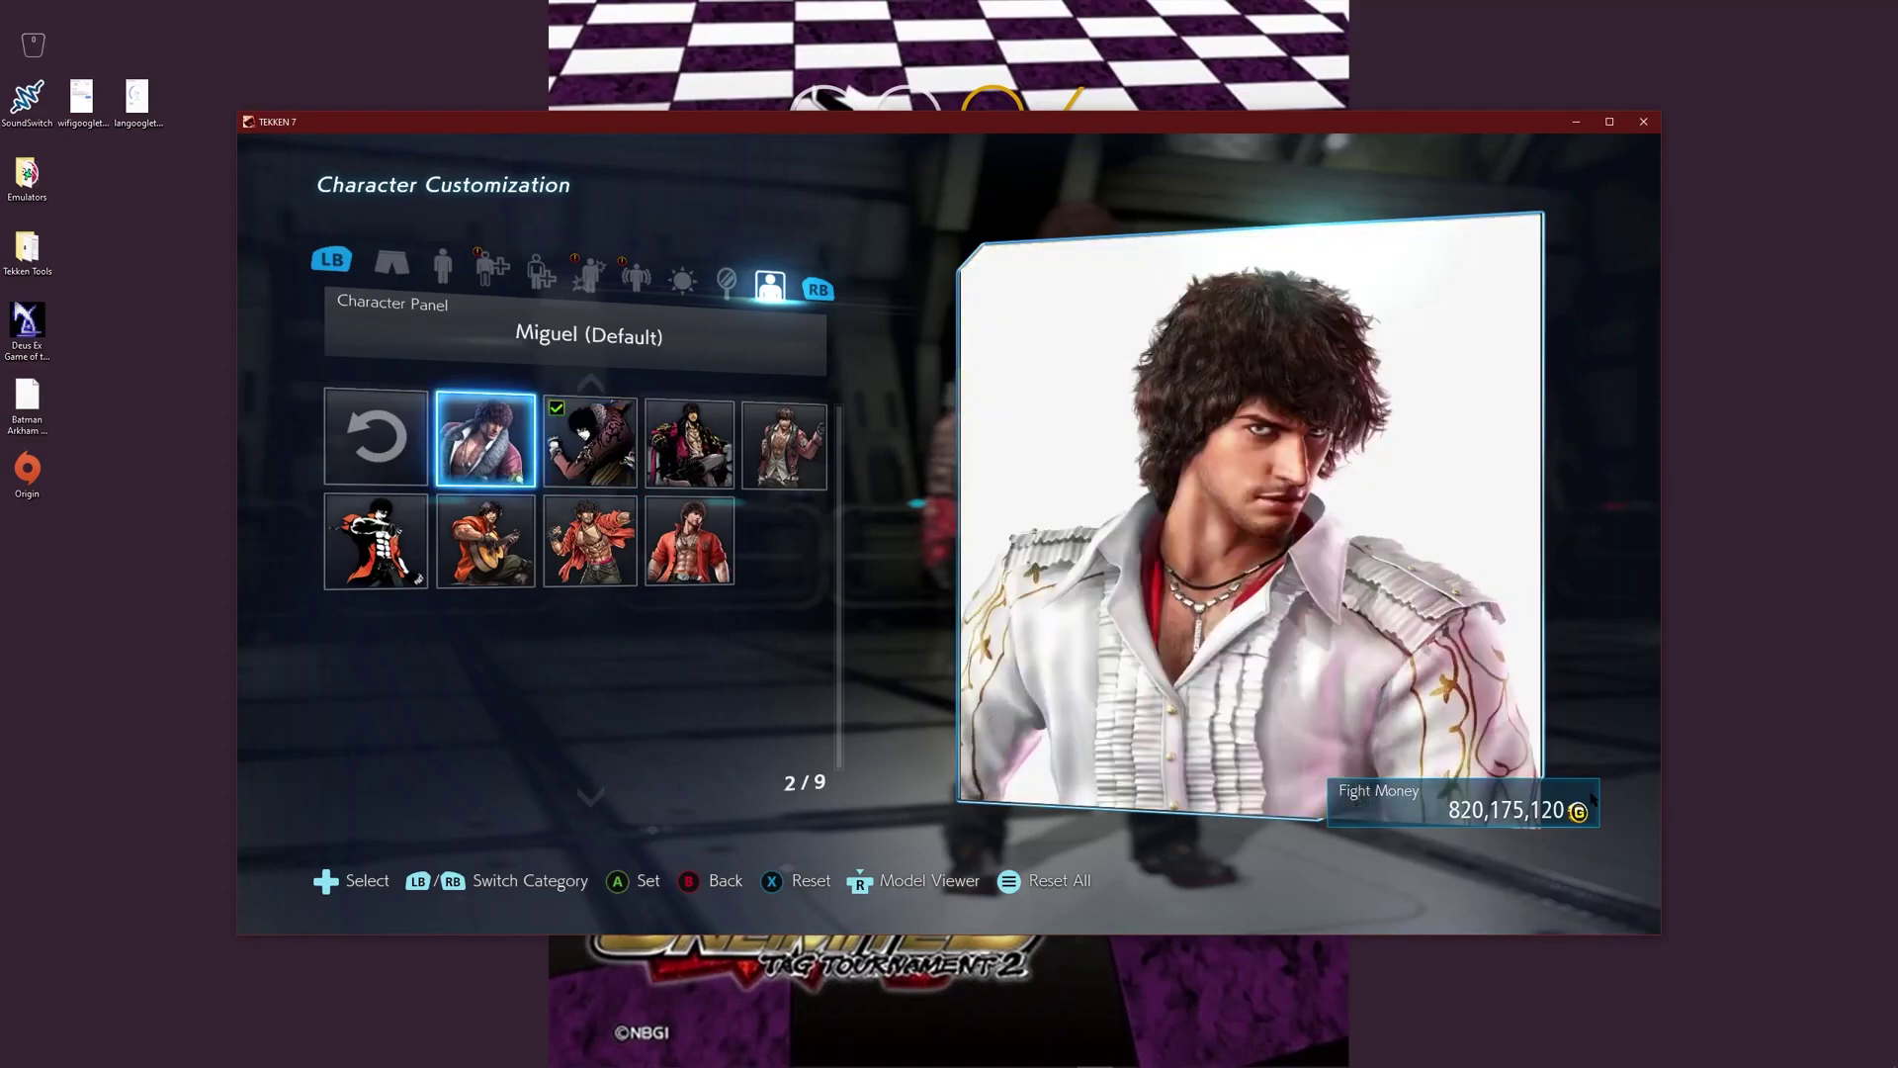
key("Left")
key("Right")
key("Right")
key("Right")
key("Right")
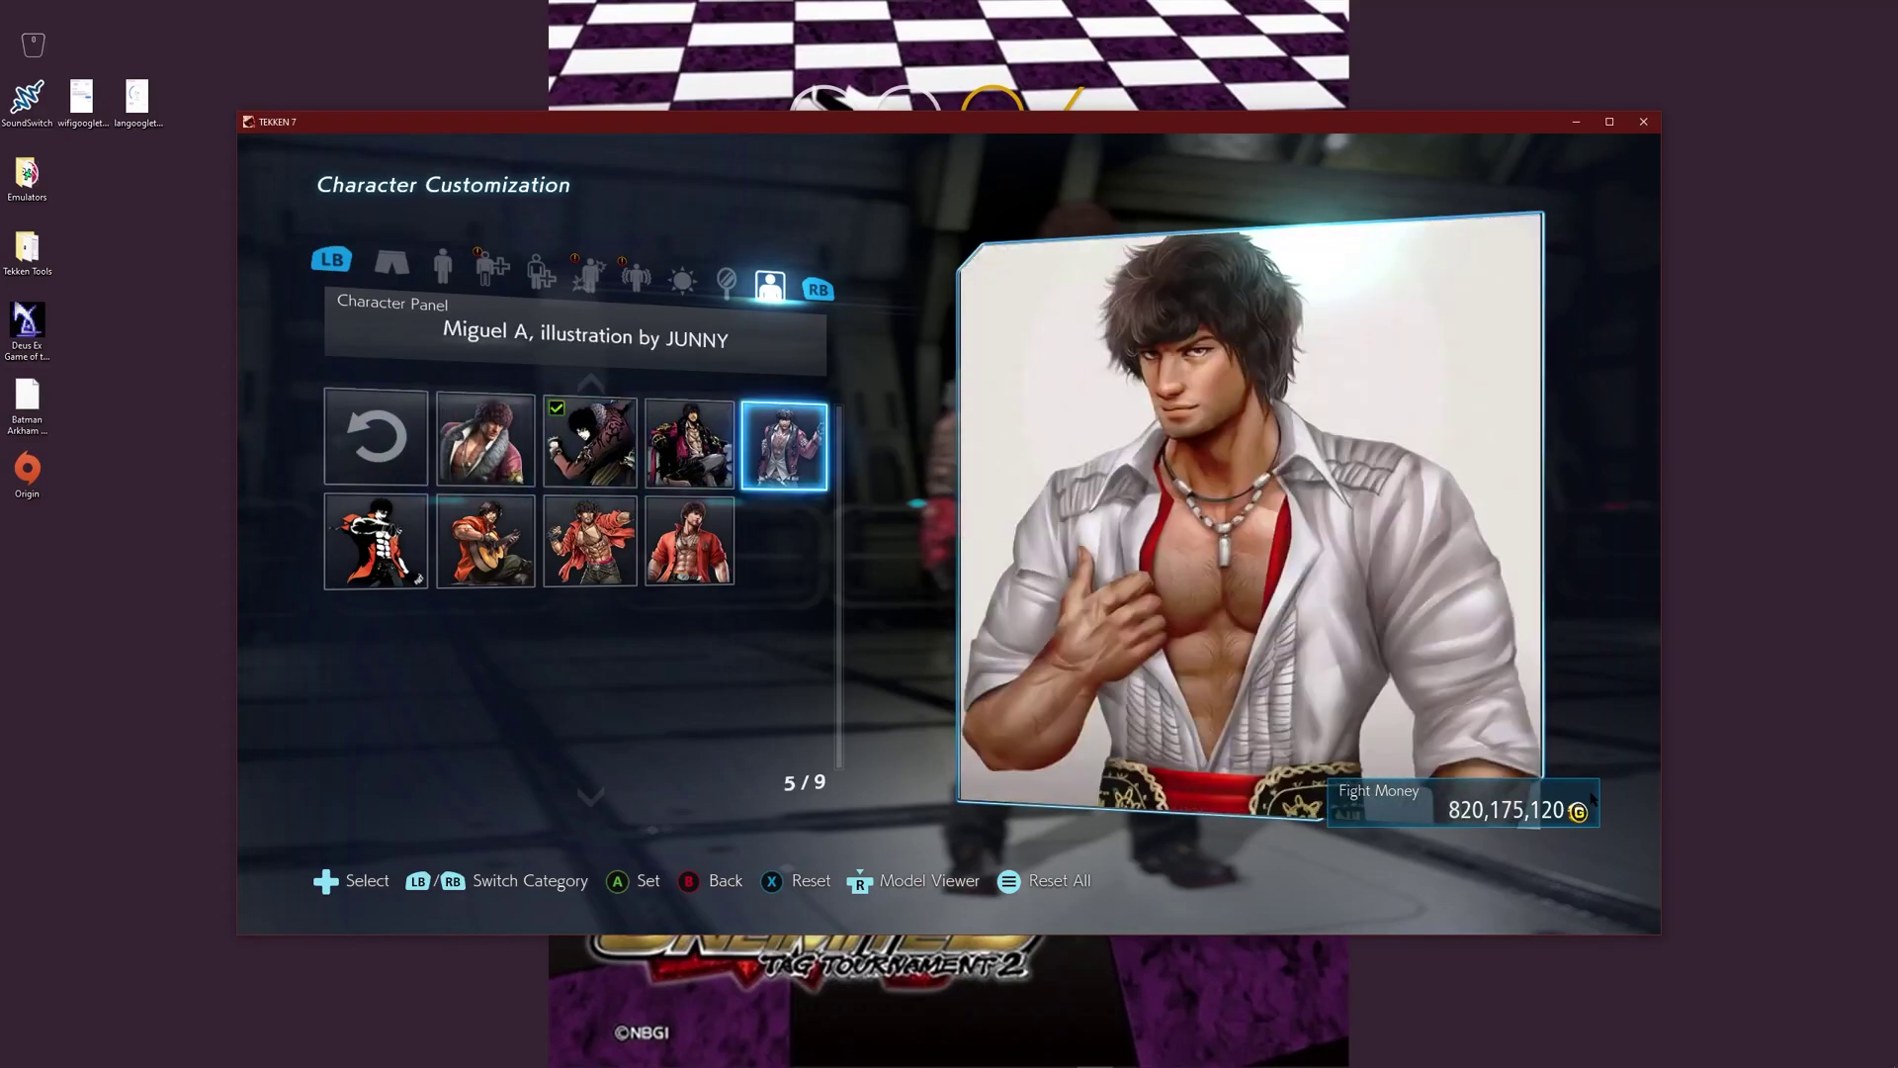
key("Left")
key("Down")
key("Left")
key("Left")
key("Left")
key("Up")
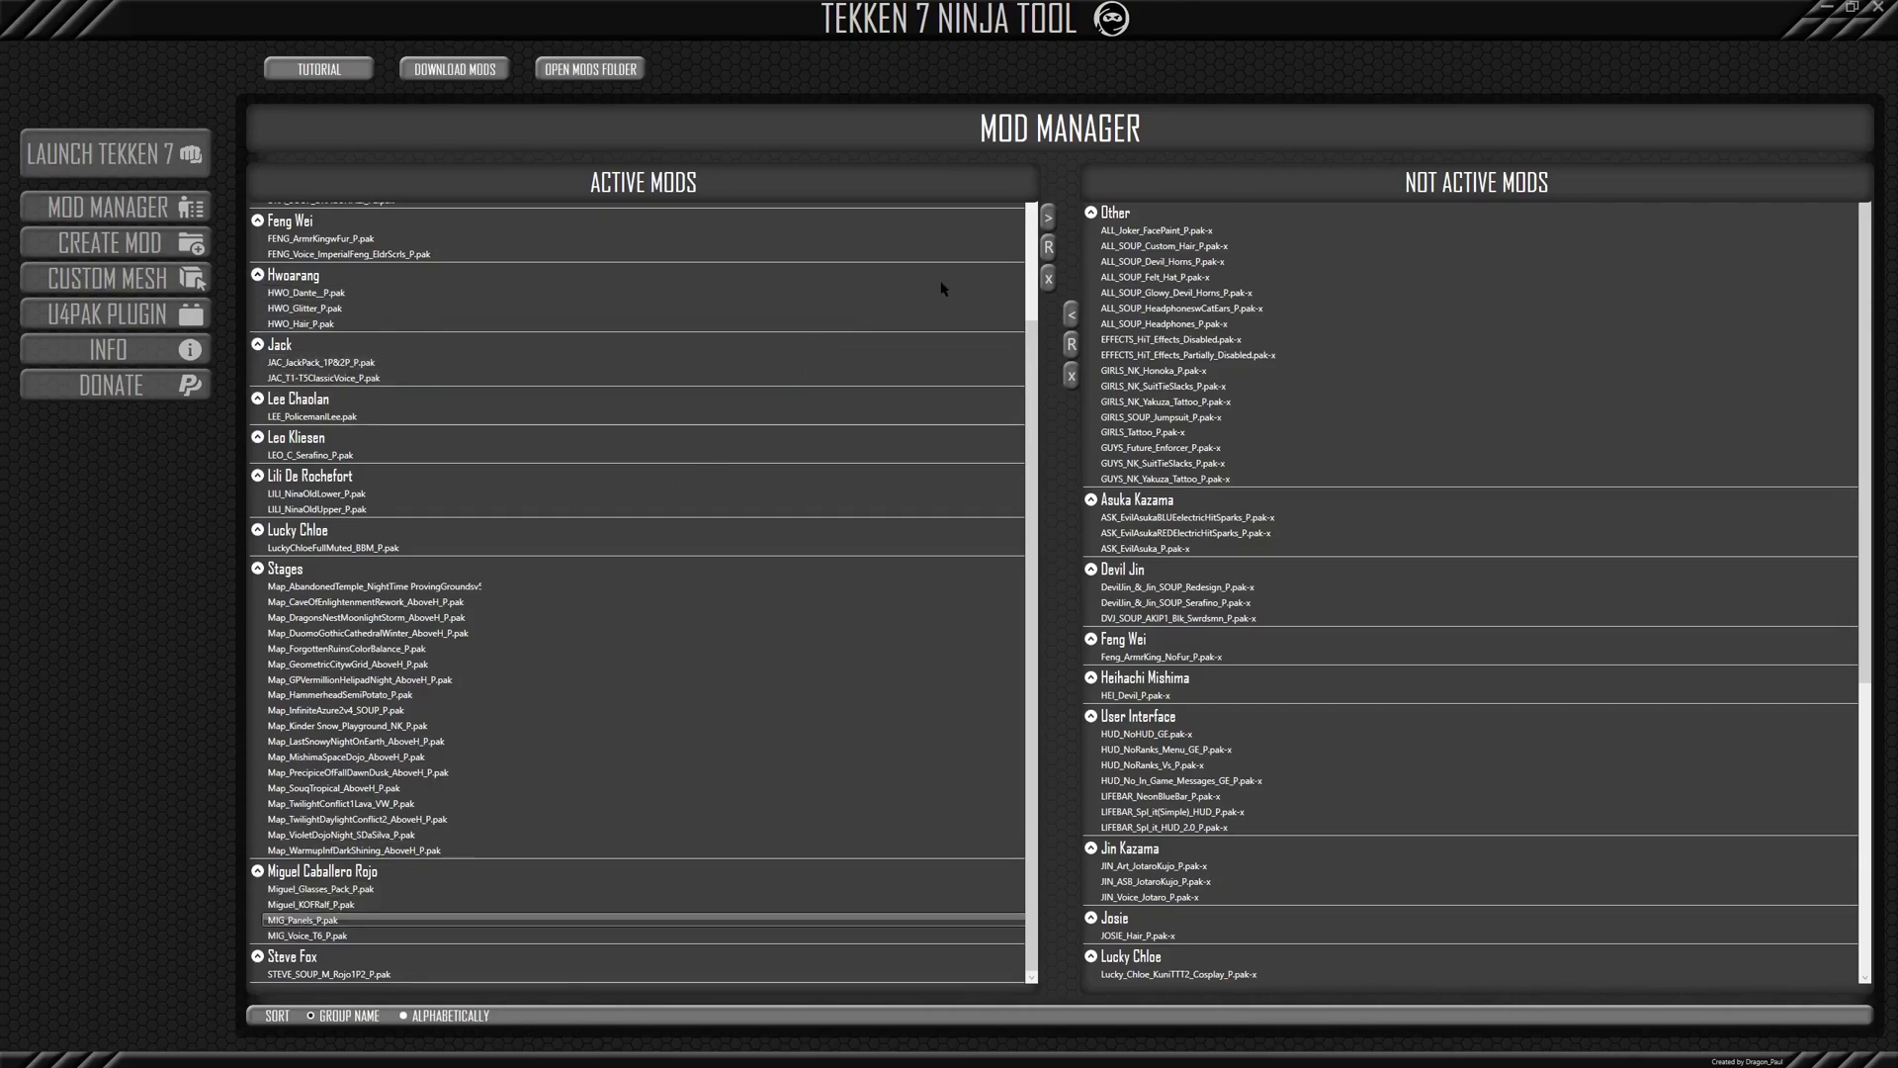
Step: Delete the active MIG_Panels_P mod and recover it from the Recycle Bin into the active mods
left_click(1048, 277)
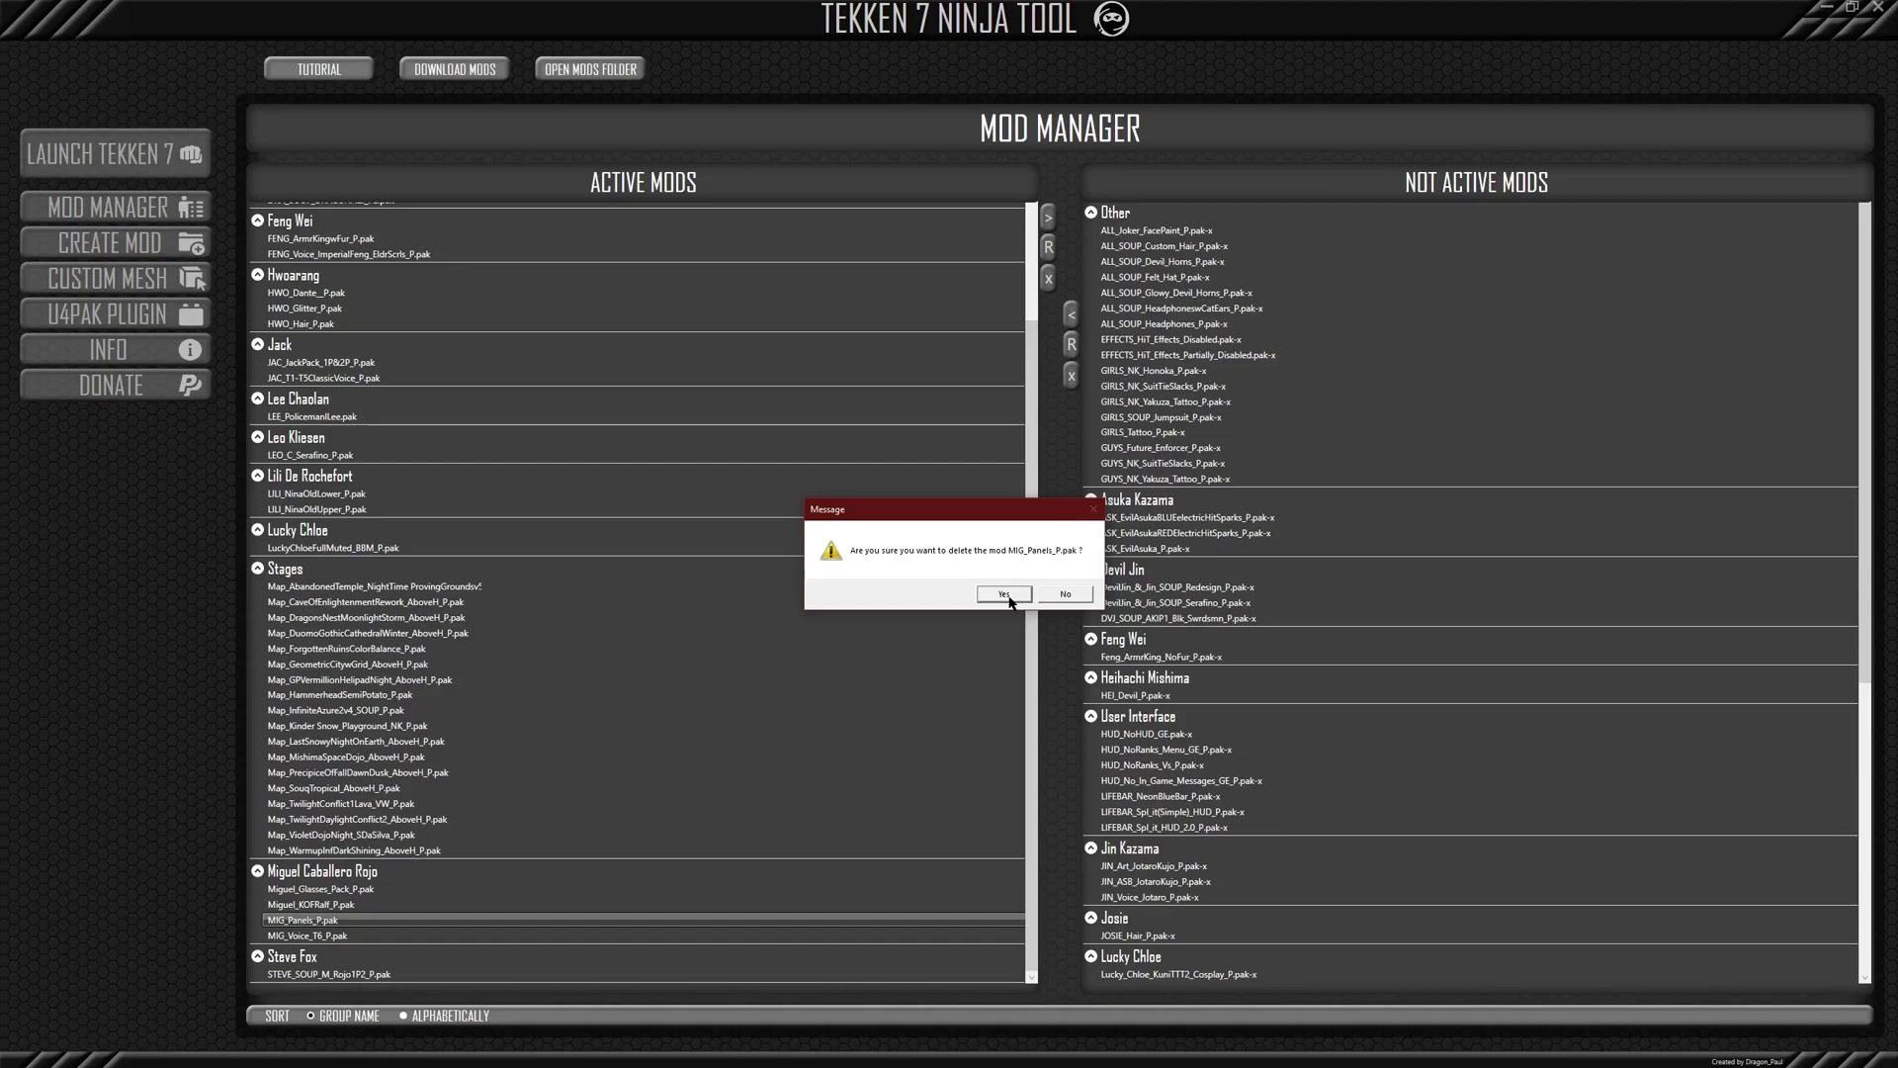
left_click(1003, 594)
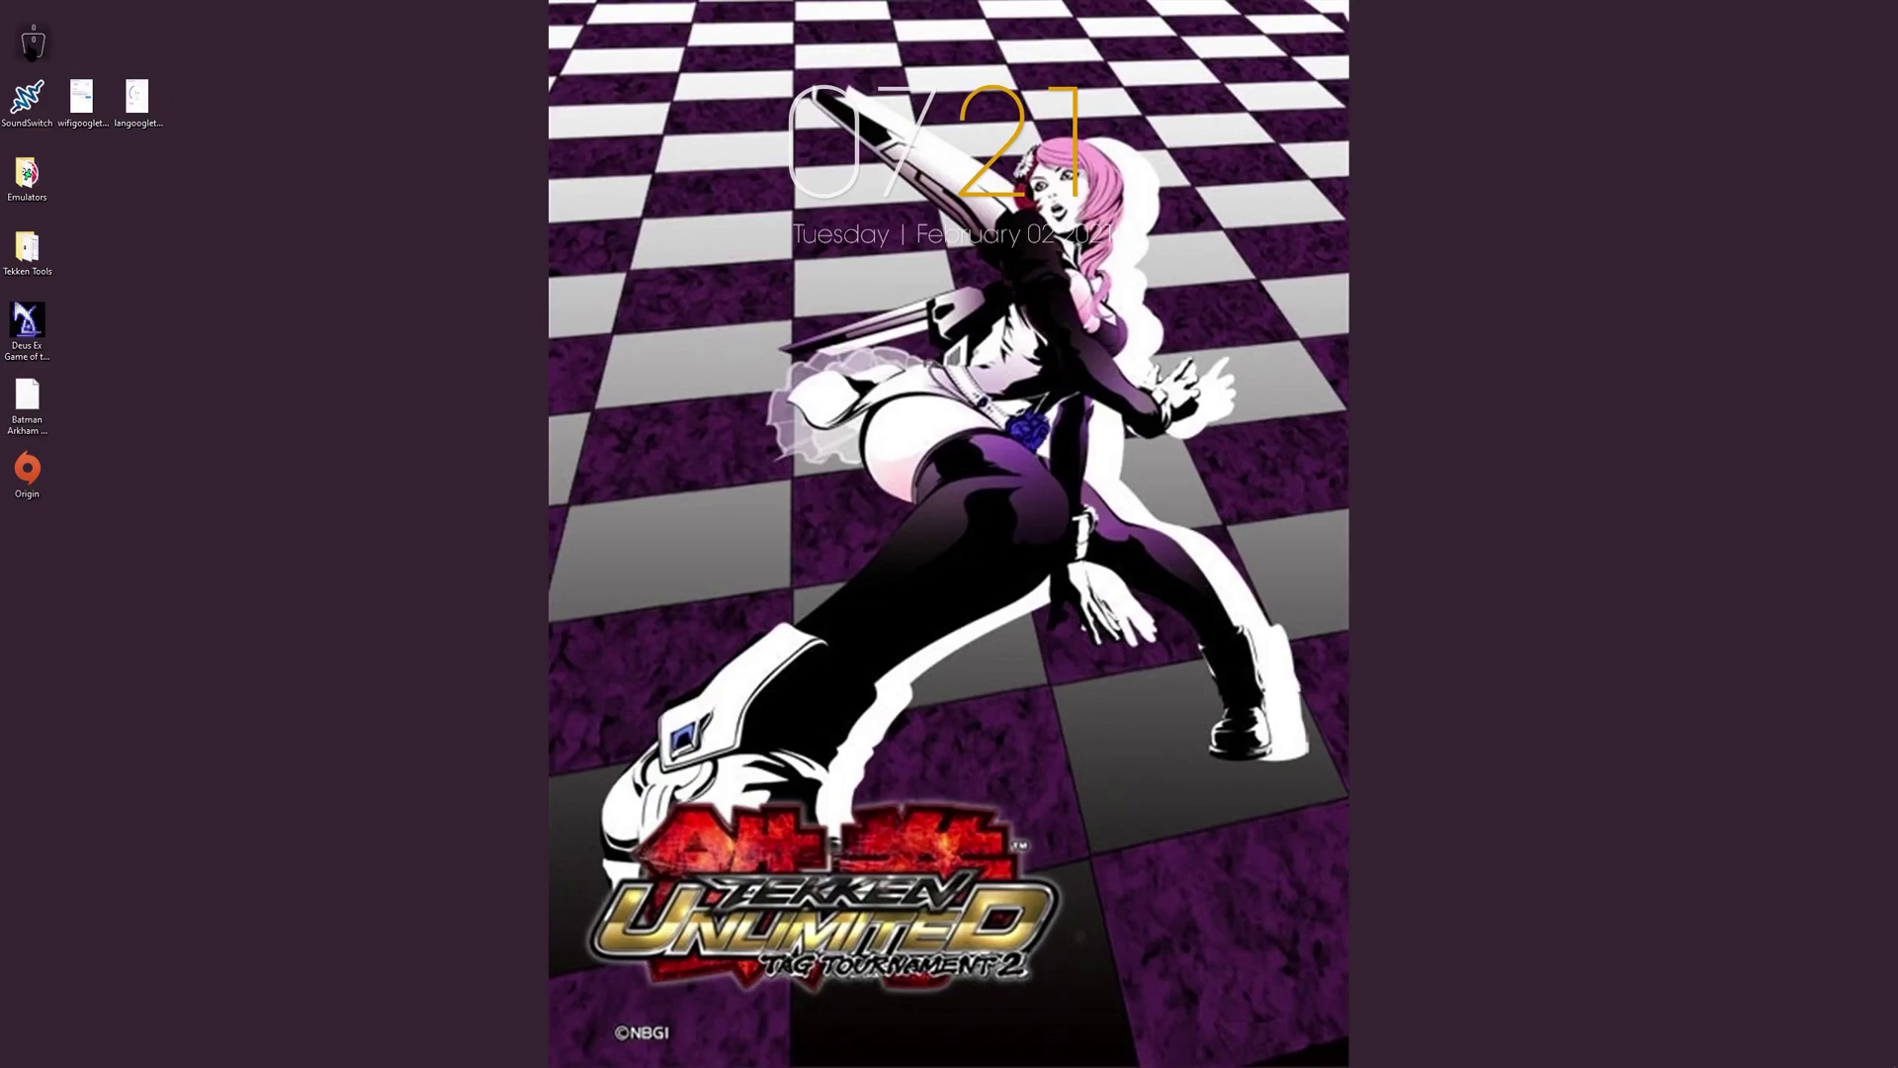
double_click(33, 43)
left_click_drag(1406, 295, 1047, 277)
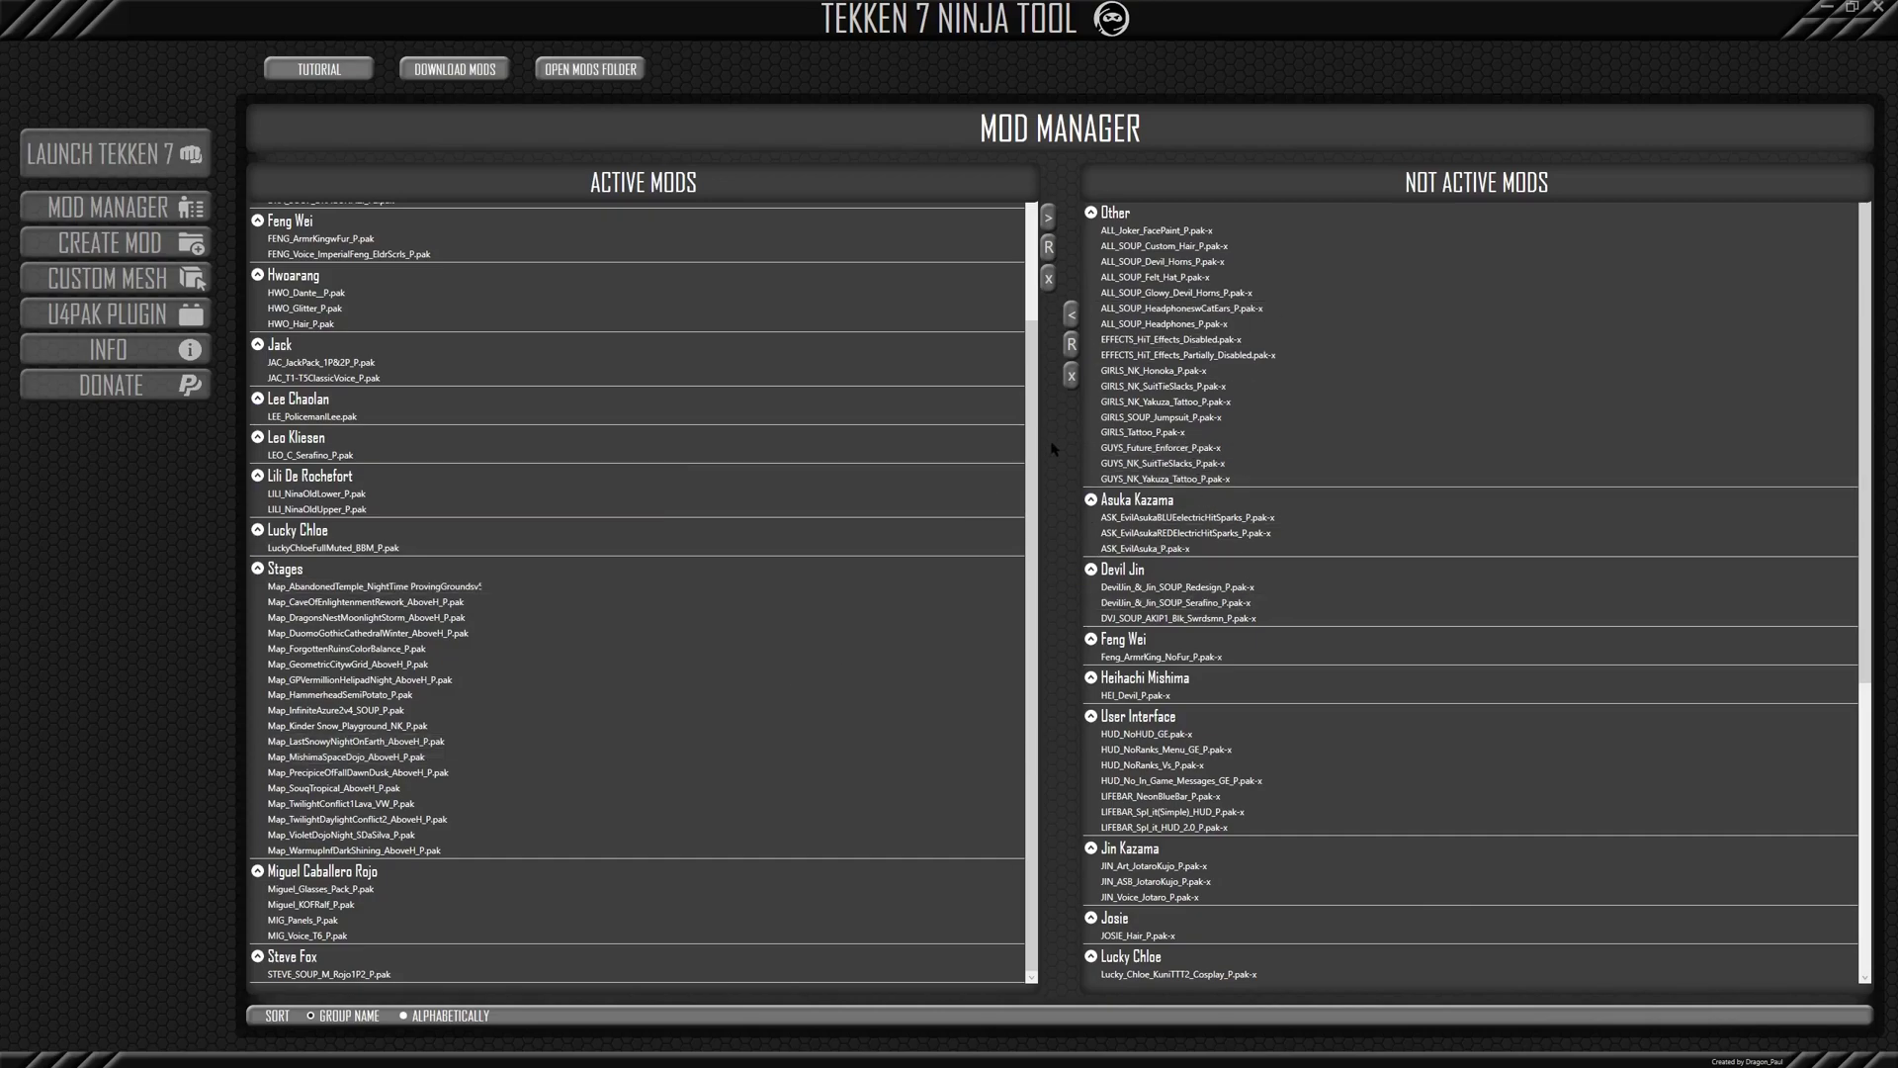
left_click(783, 495)
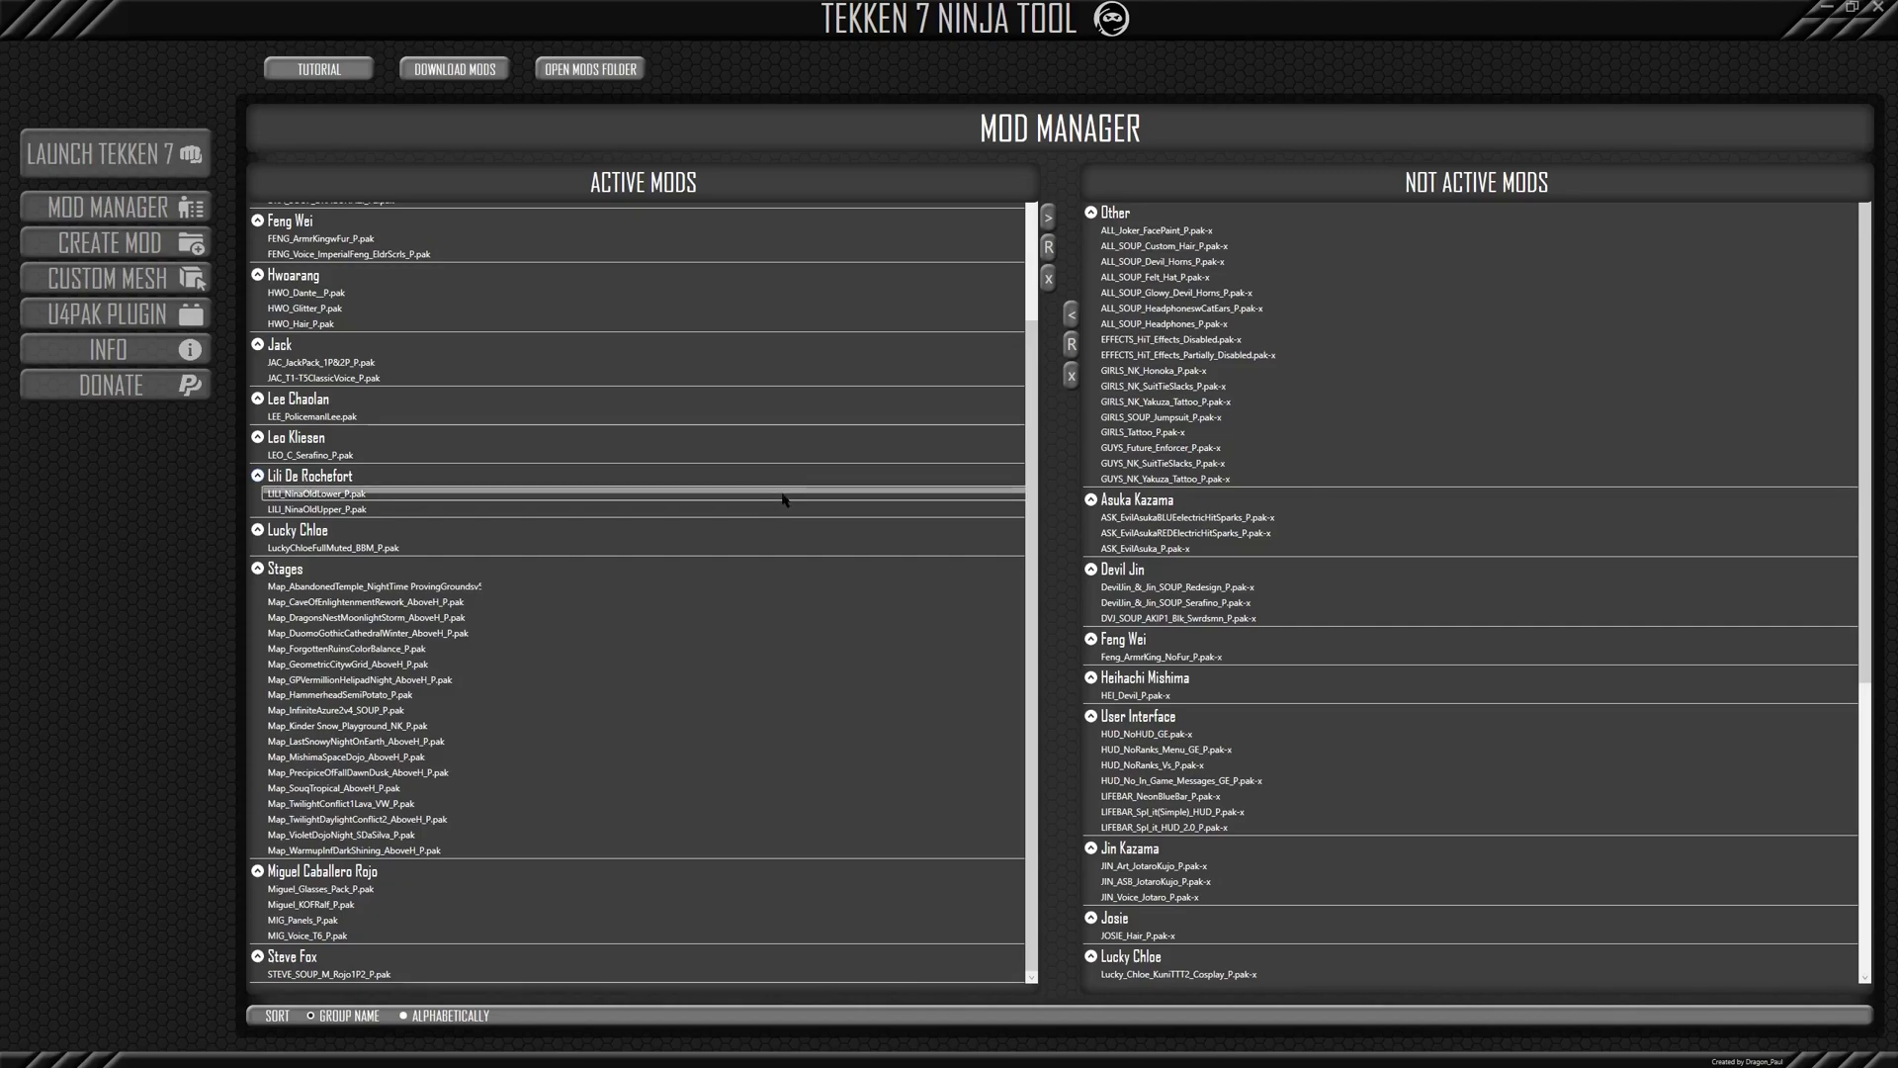
left_click(777, 511)
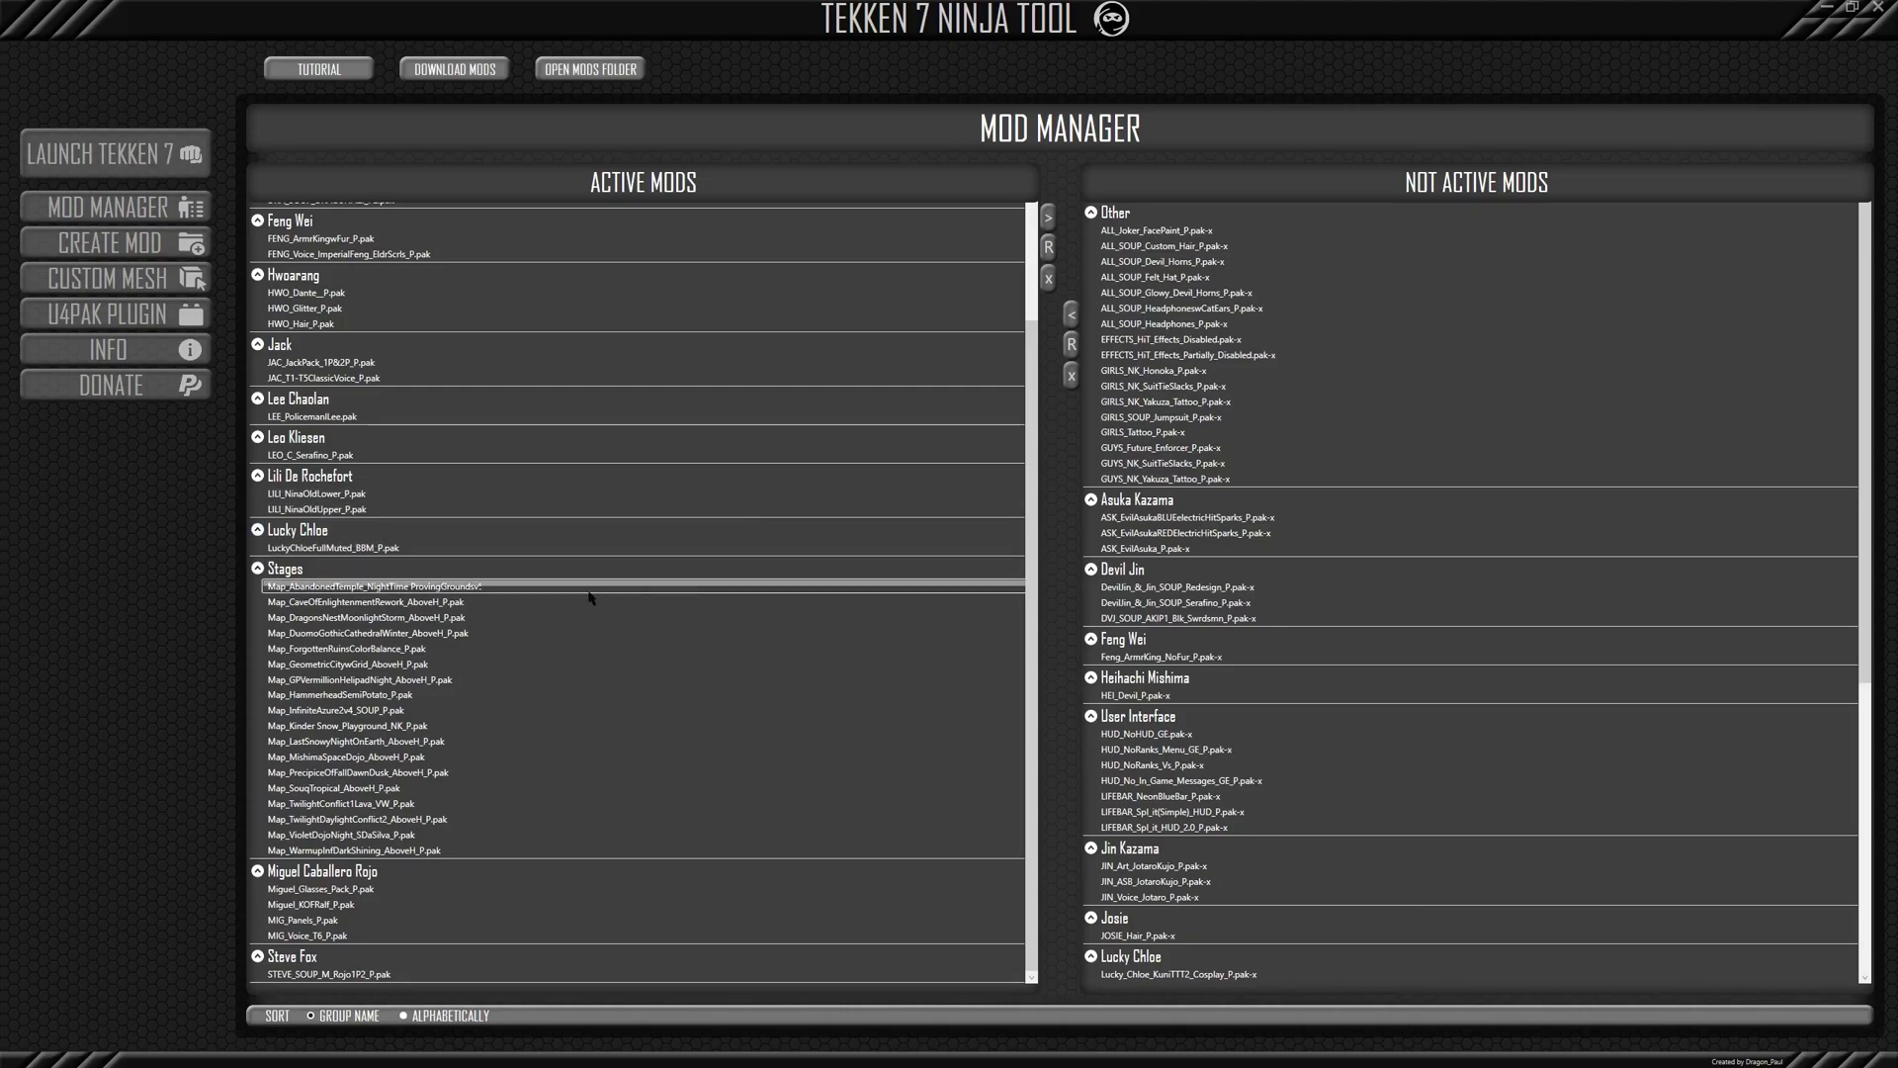
left_click(302, 648)
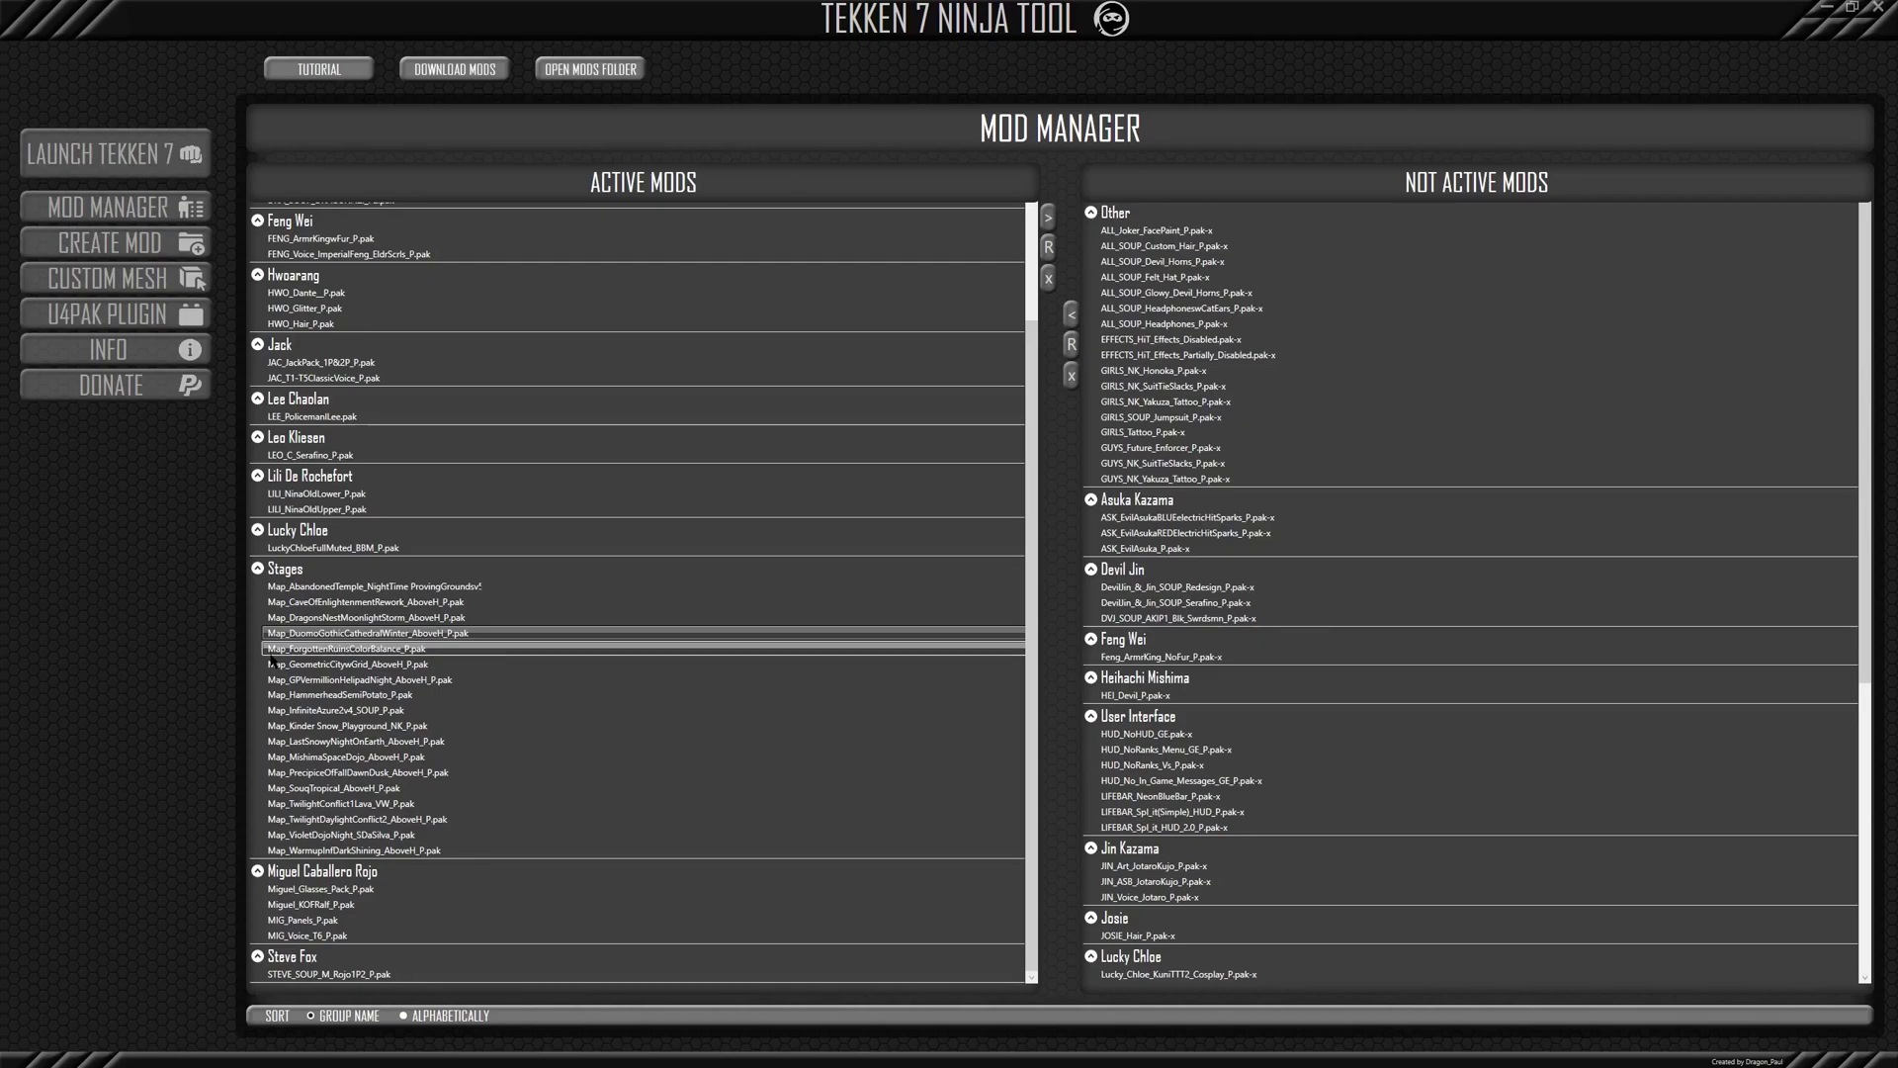
Step: Examine the file-name prefixes of the stage mods and of the inactive Heihachi Mishima and User Interface mods, such as HEI, HUD and LIFEBAR
left_click(285, 728)
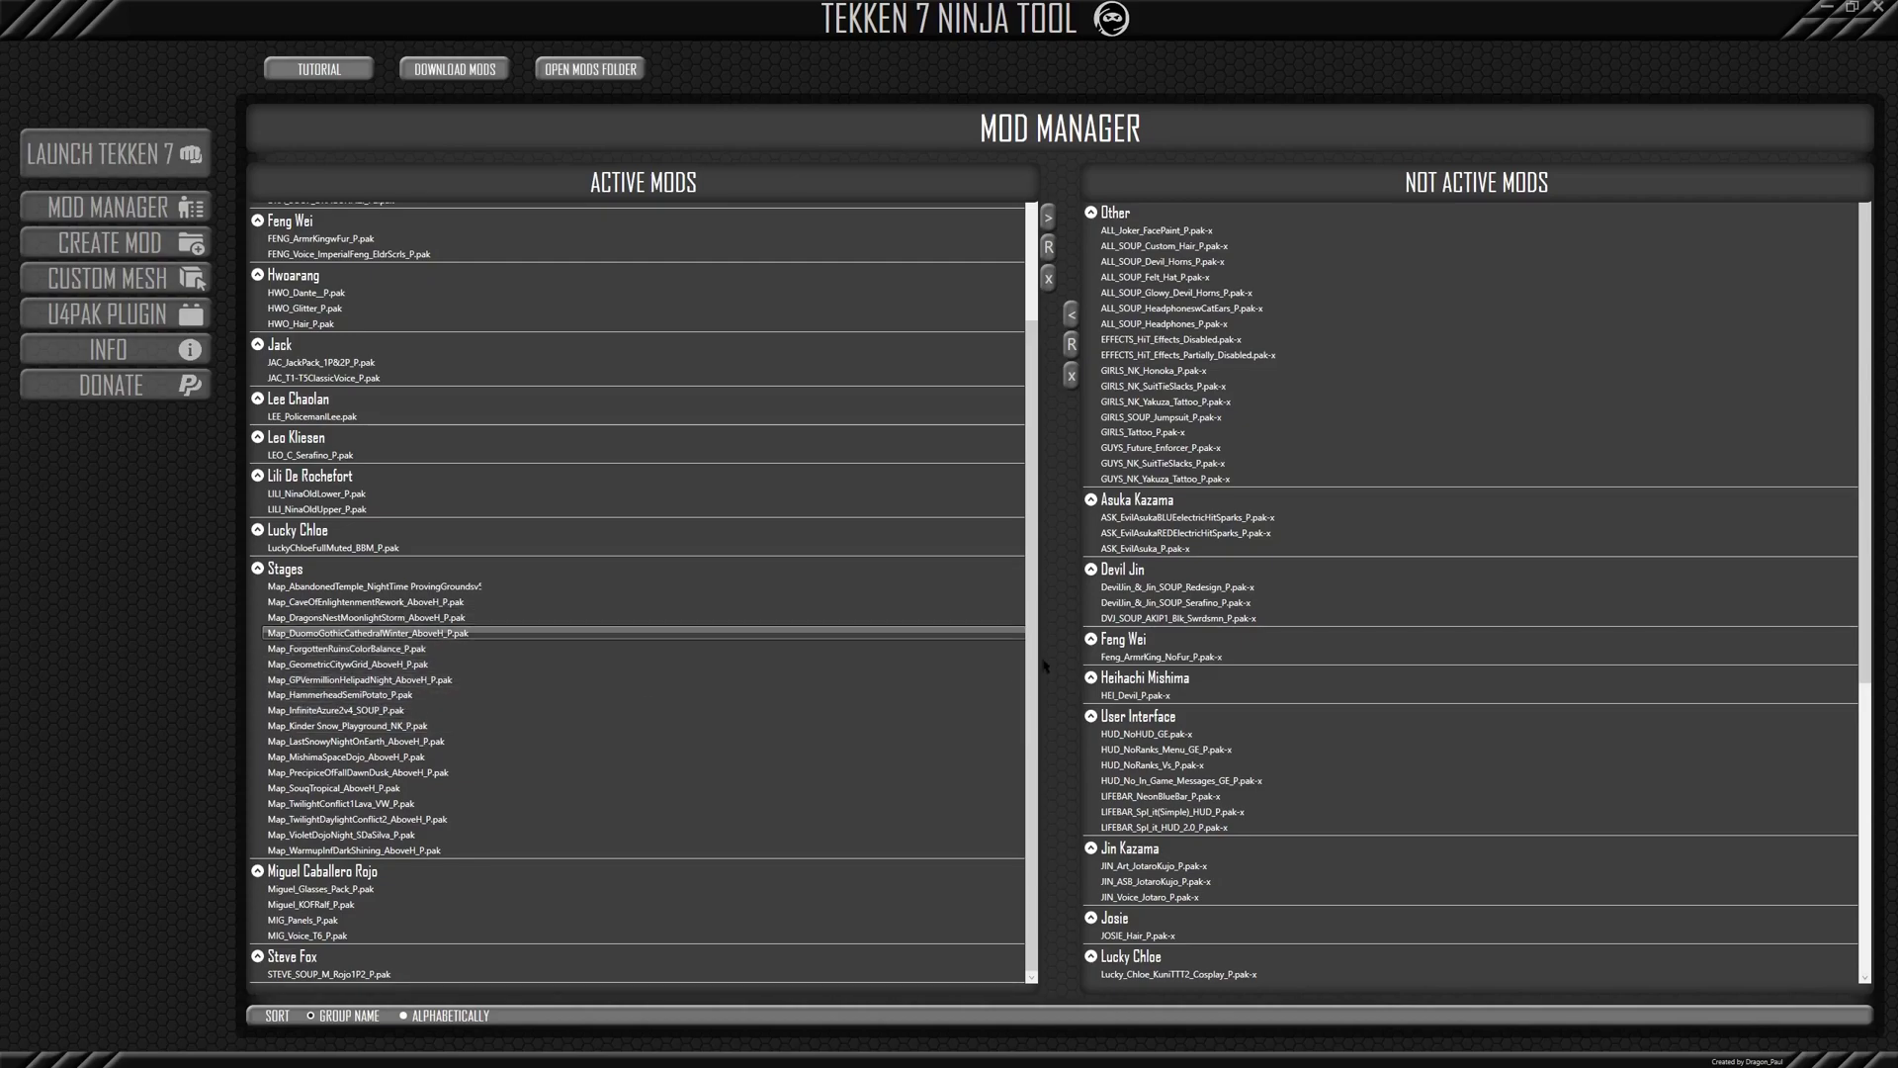
left_click(1137, 696)
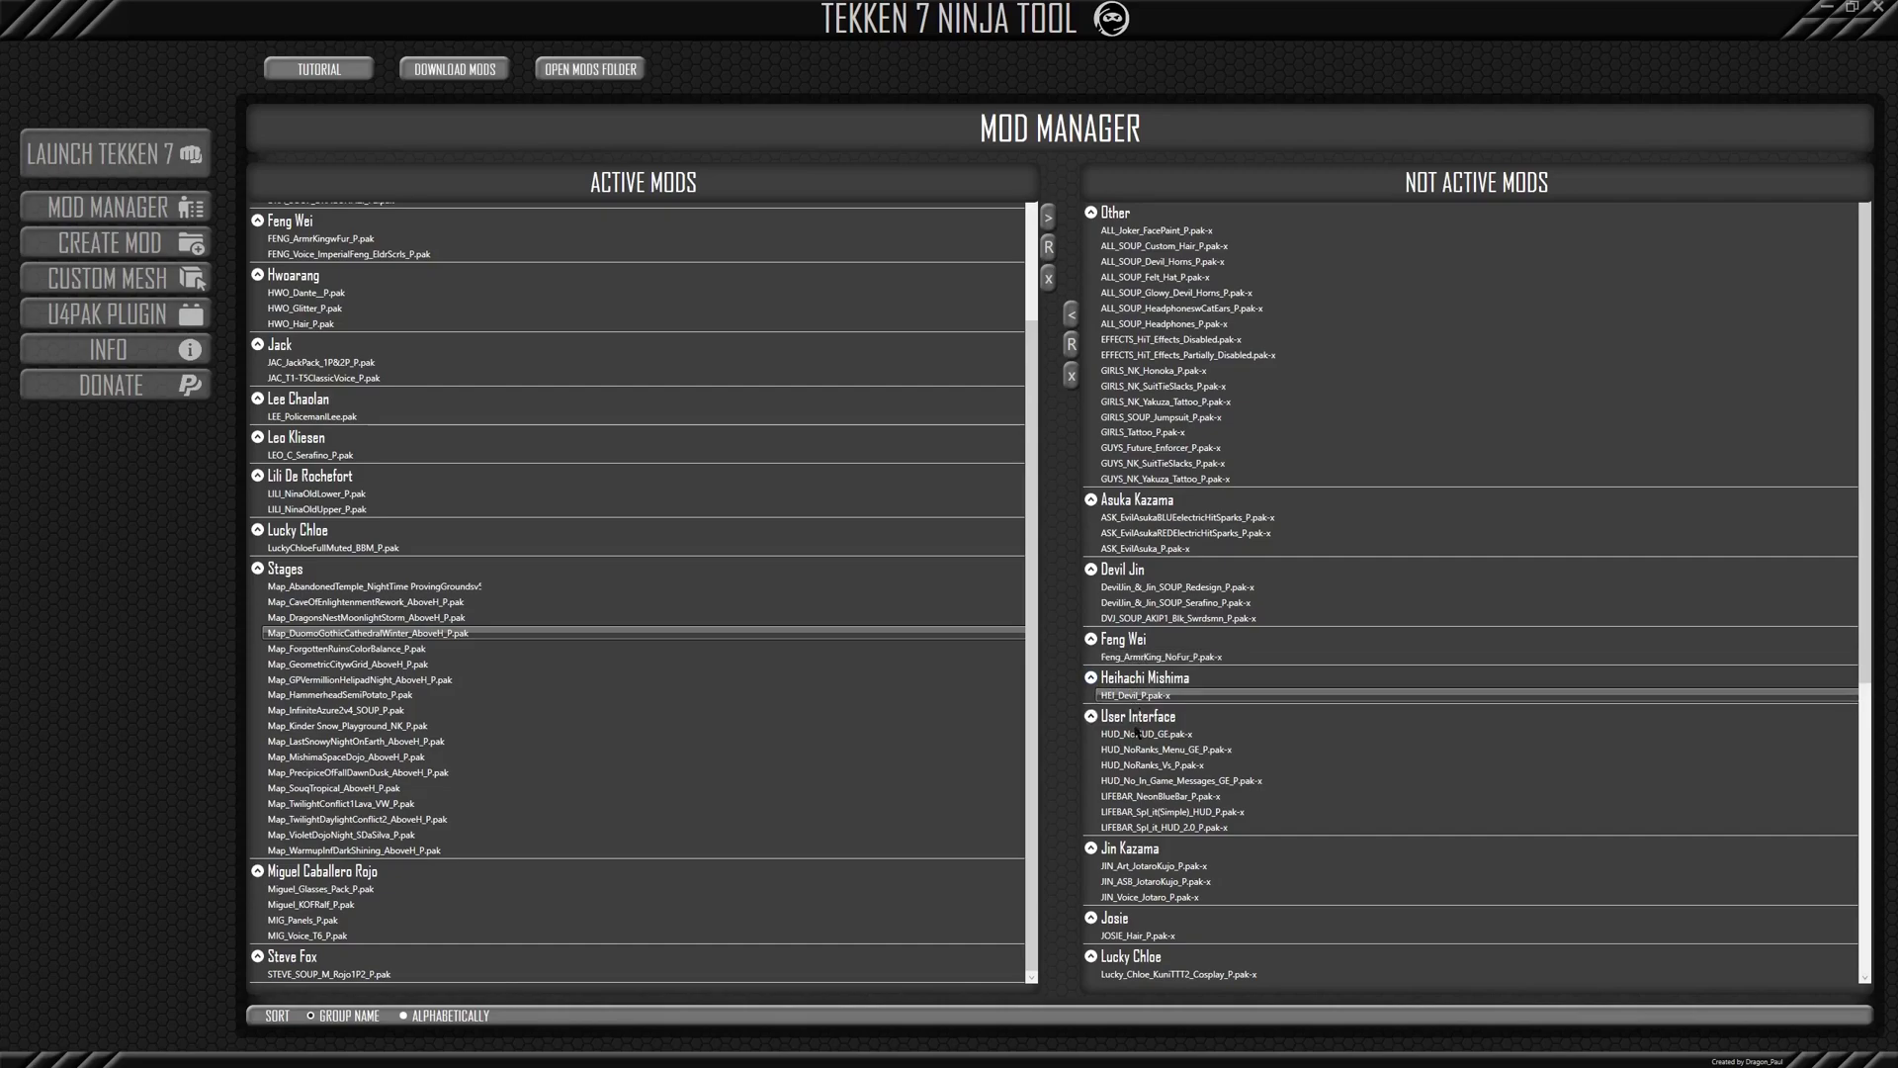
scroll(1137, 698, "down", 1)
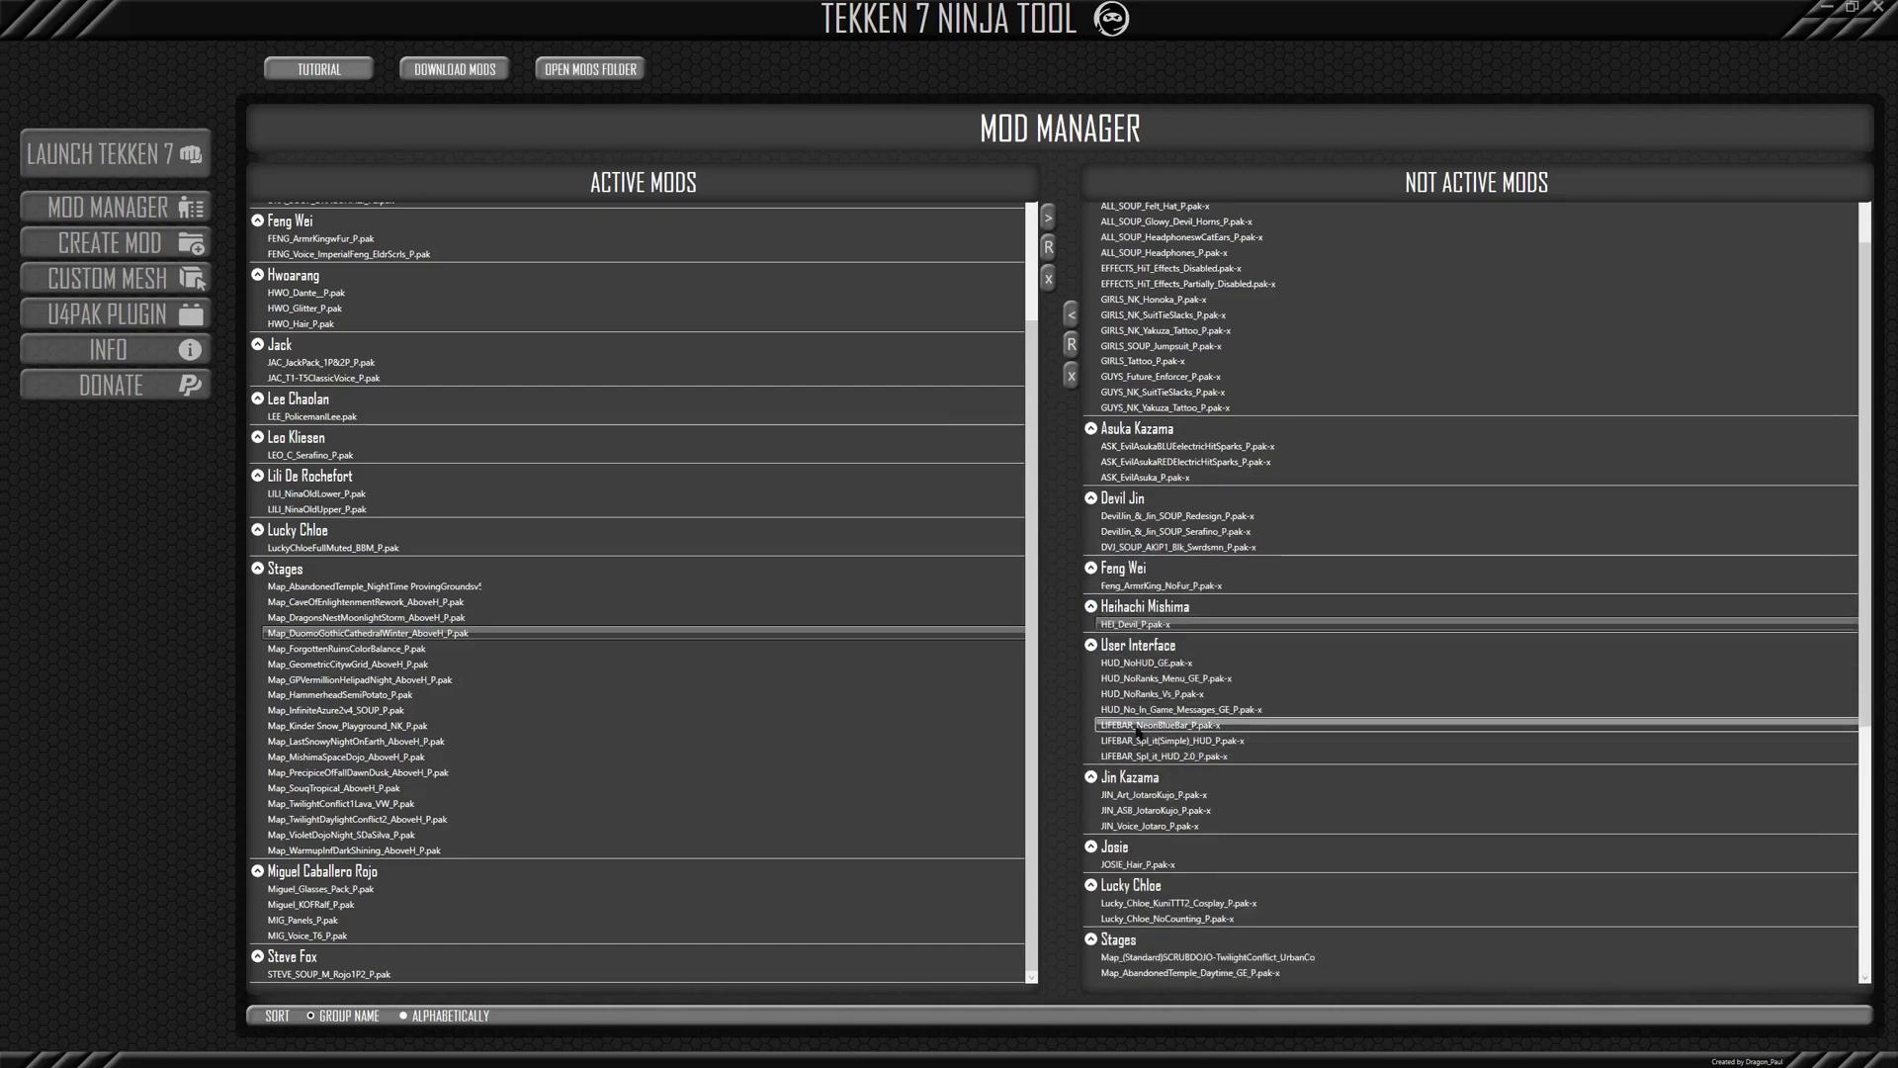
left_click(1114, 664)
left_click(1125, 726)
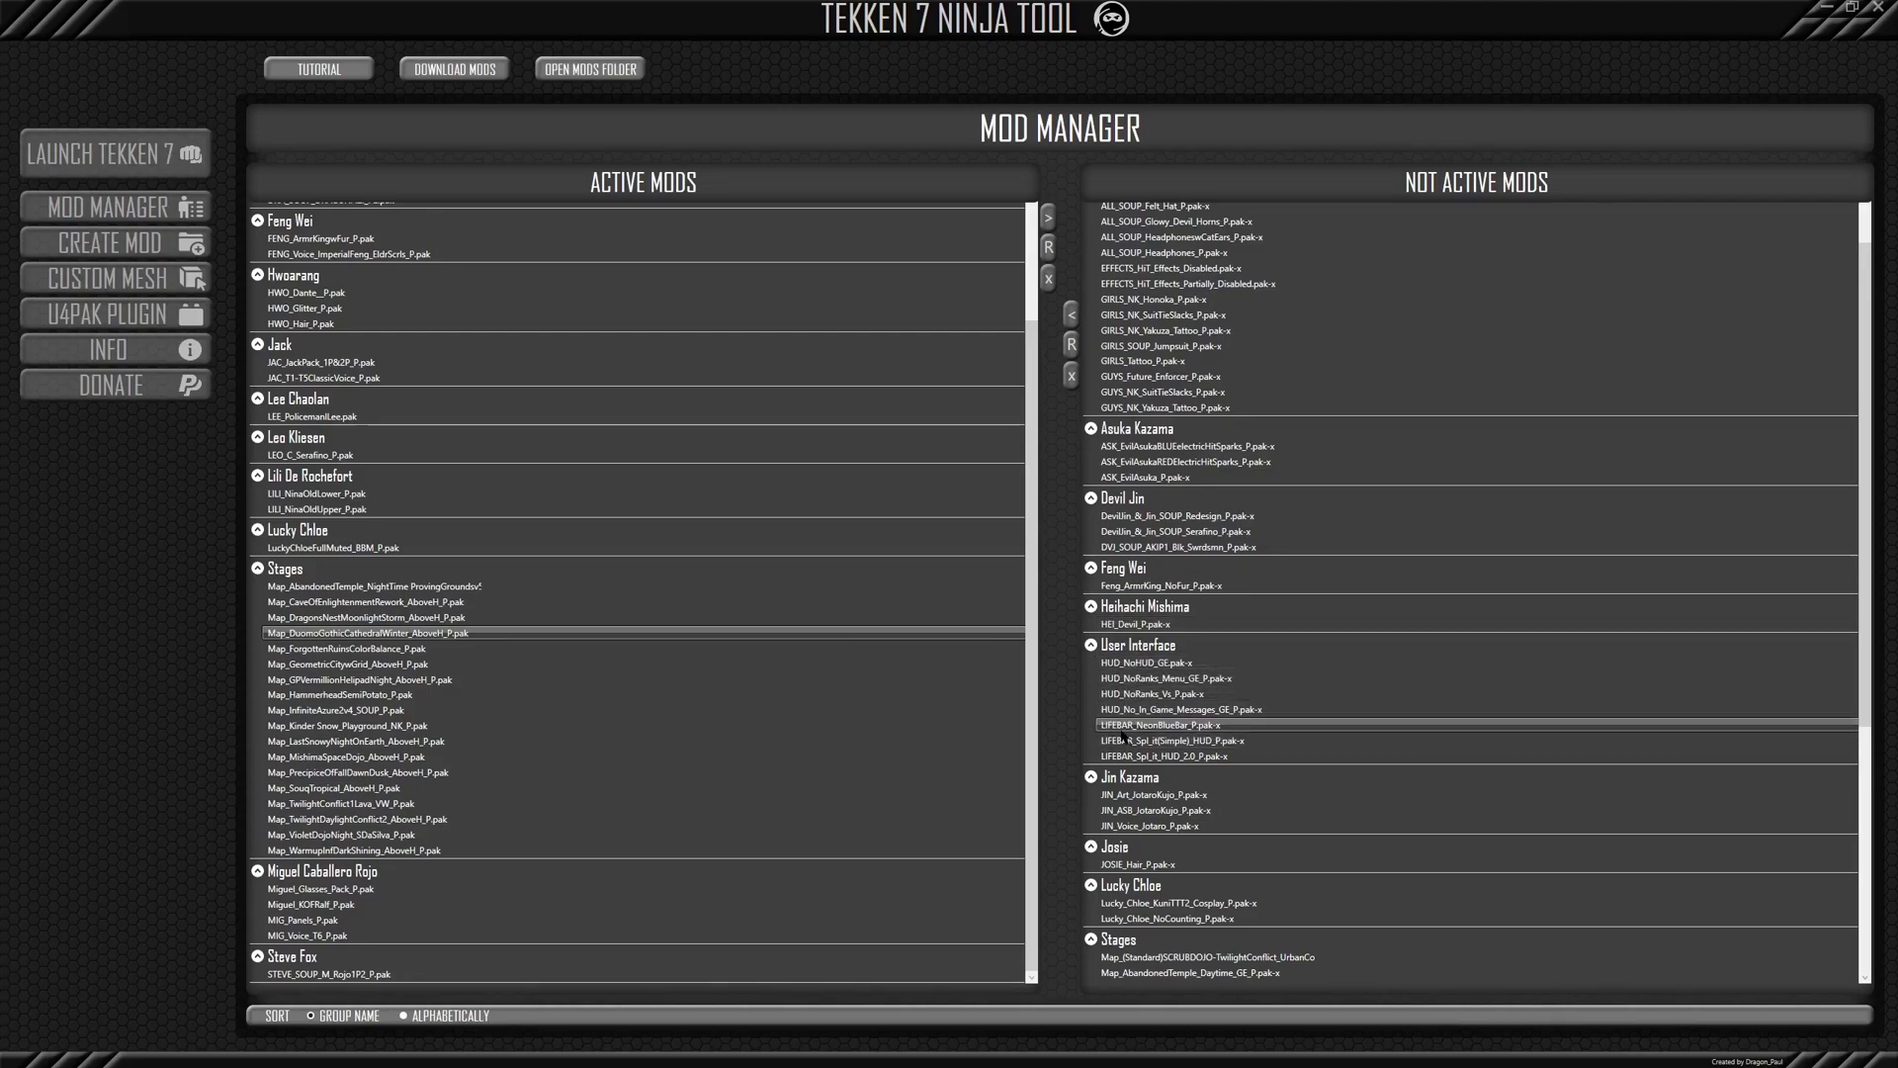
scroll(1125, 737, "down", 3)
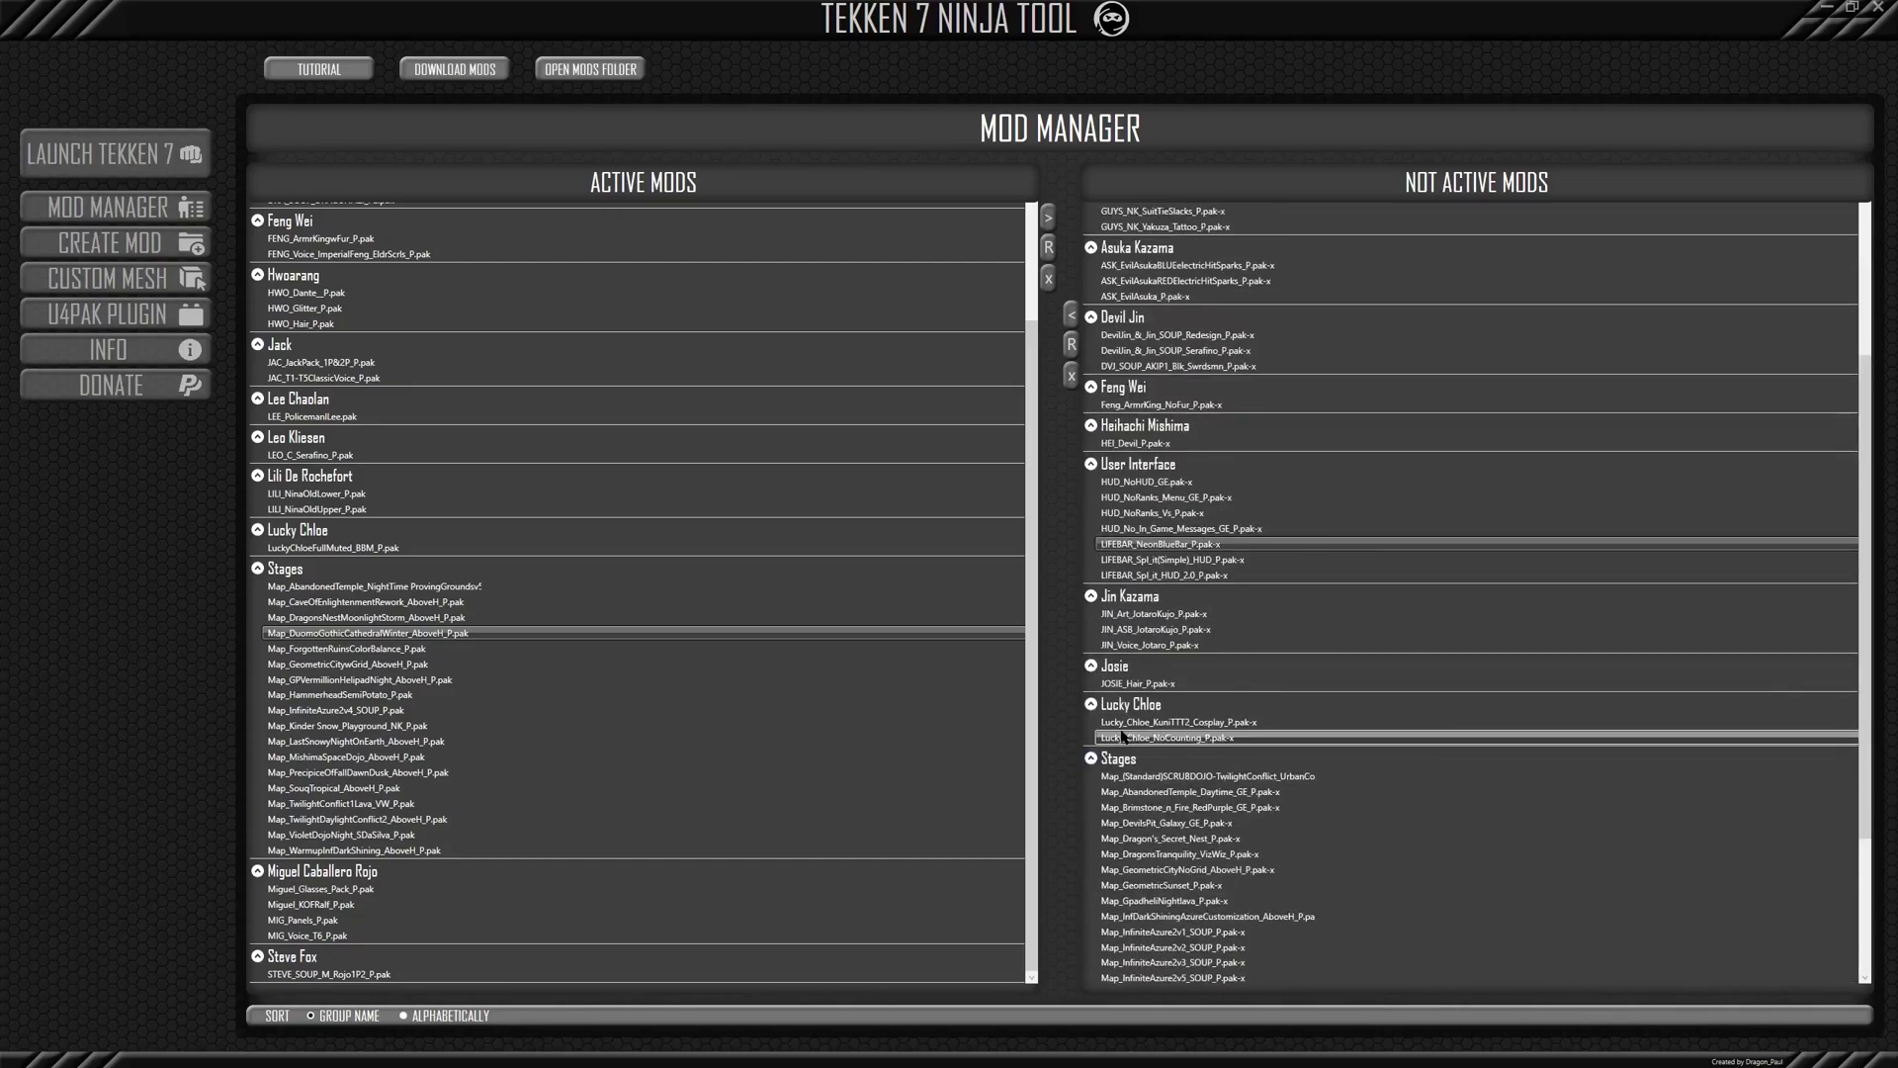
scroll(1124, 737, "up", 4)
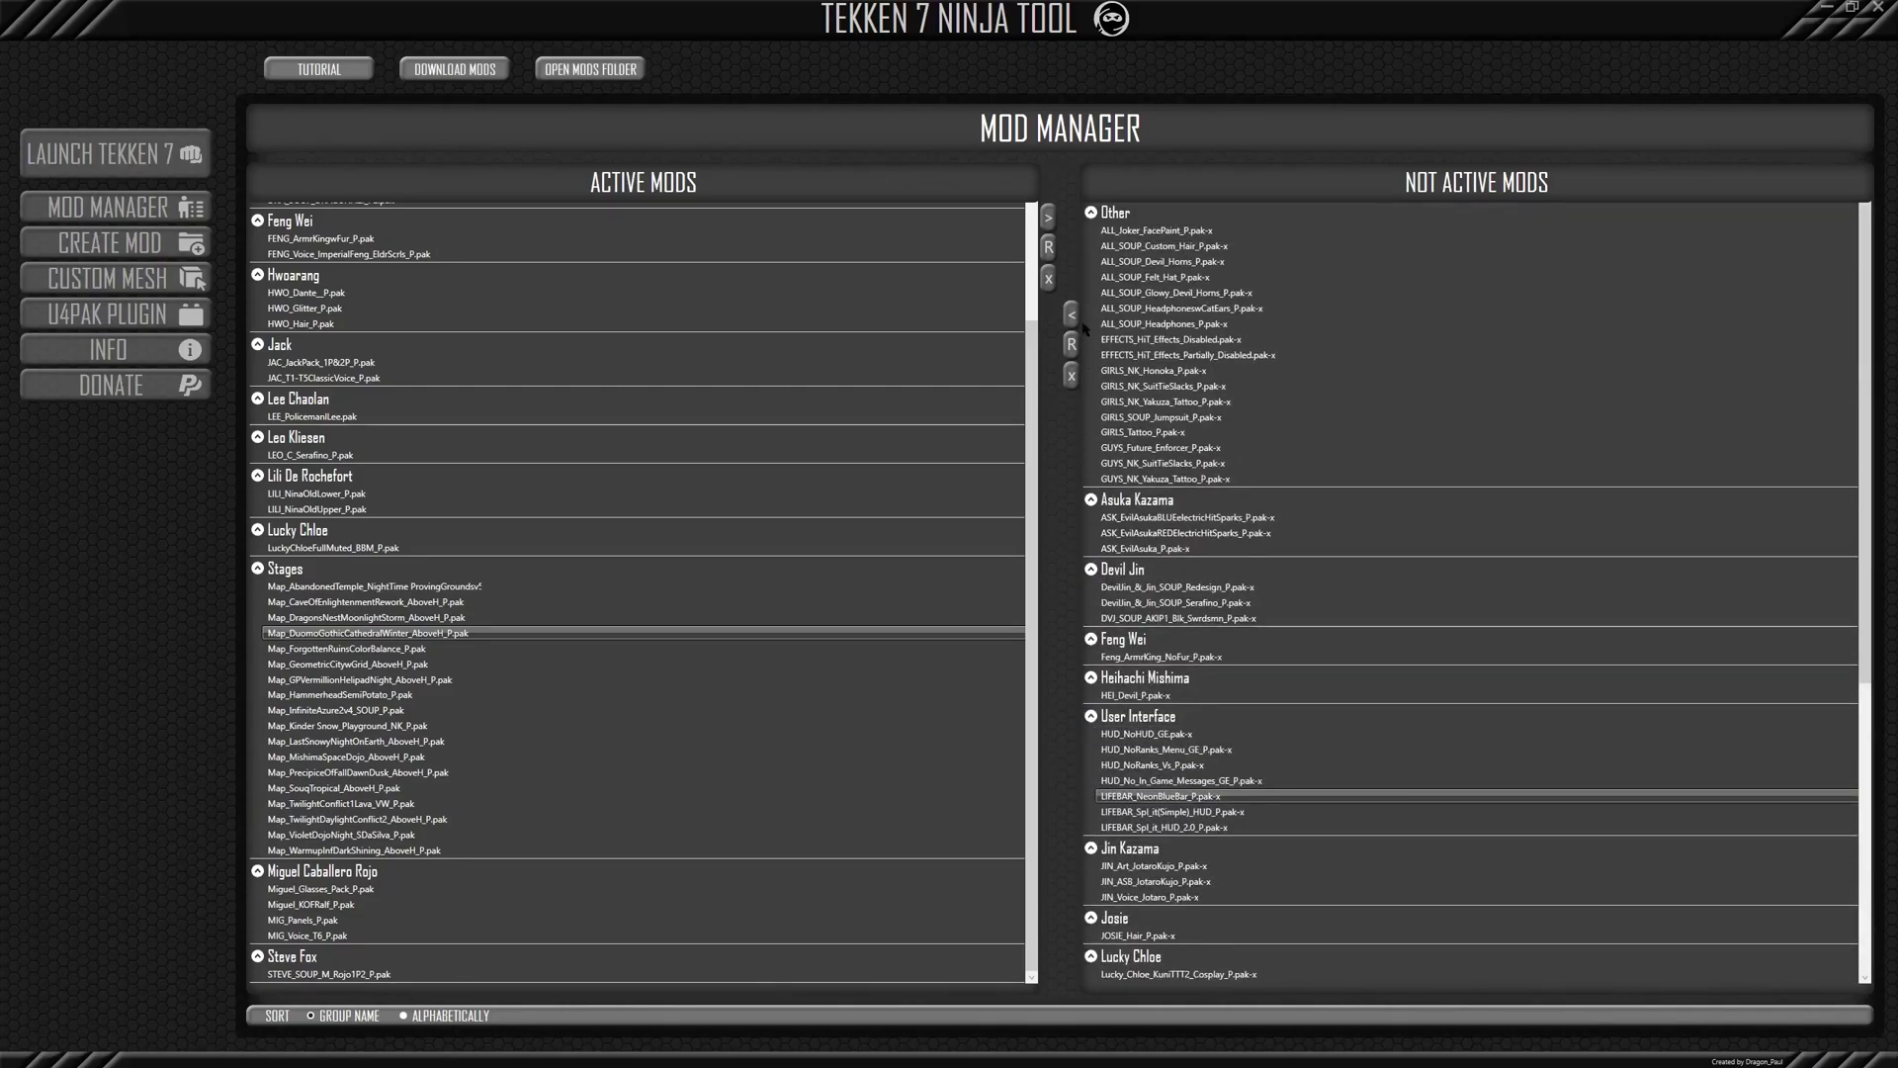
Step: Examine the ALL, EFFECTS, GIRLS and GUYS name prefixes of the inactive mods in the Other group
left_click(1167, 231)
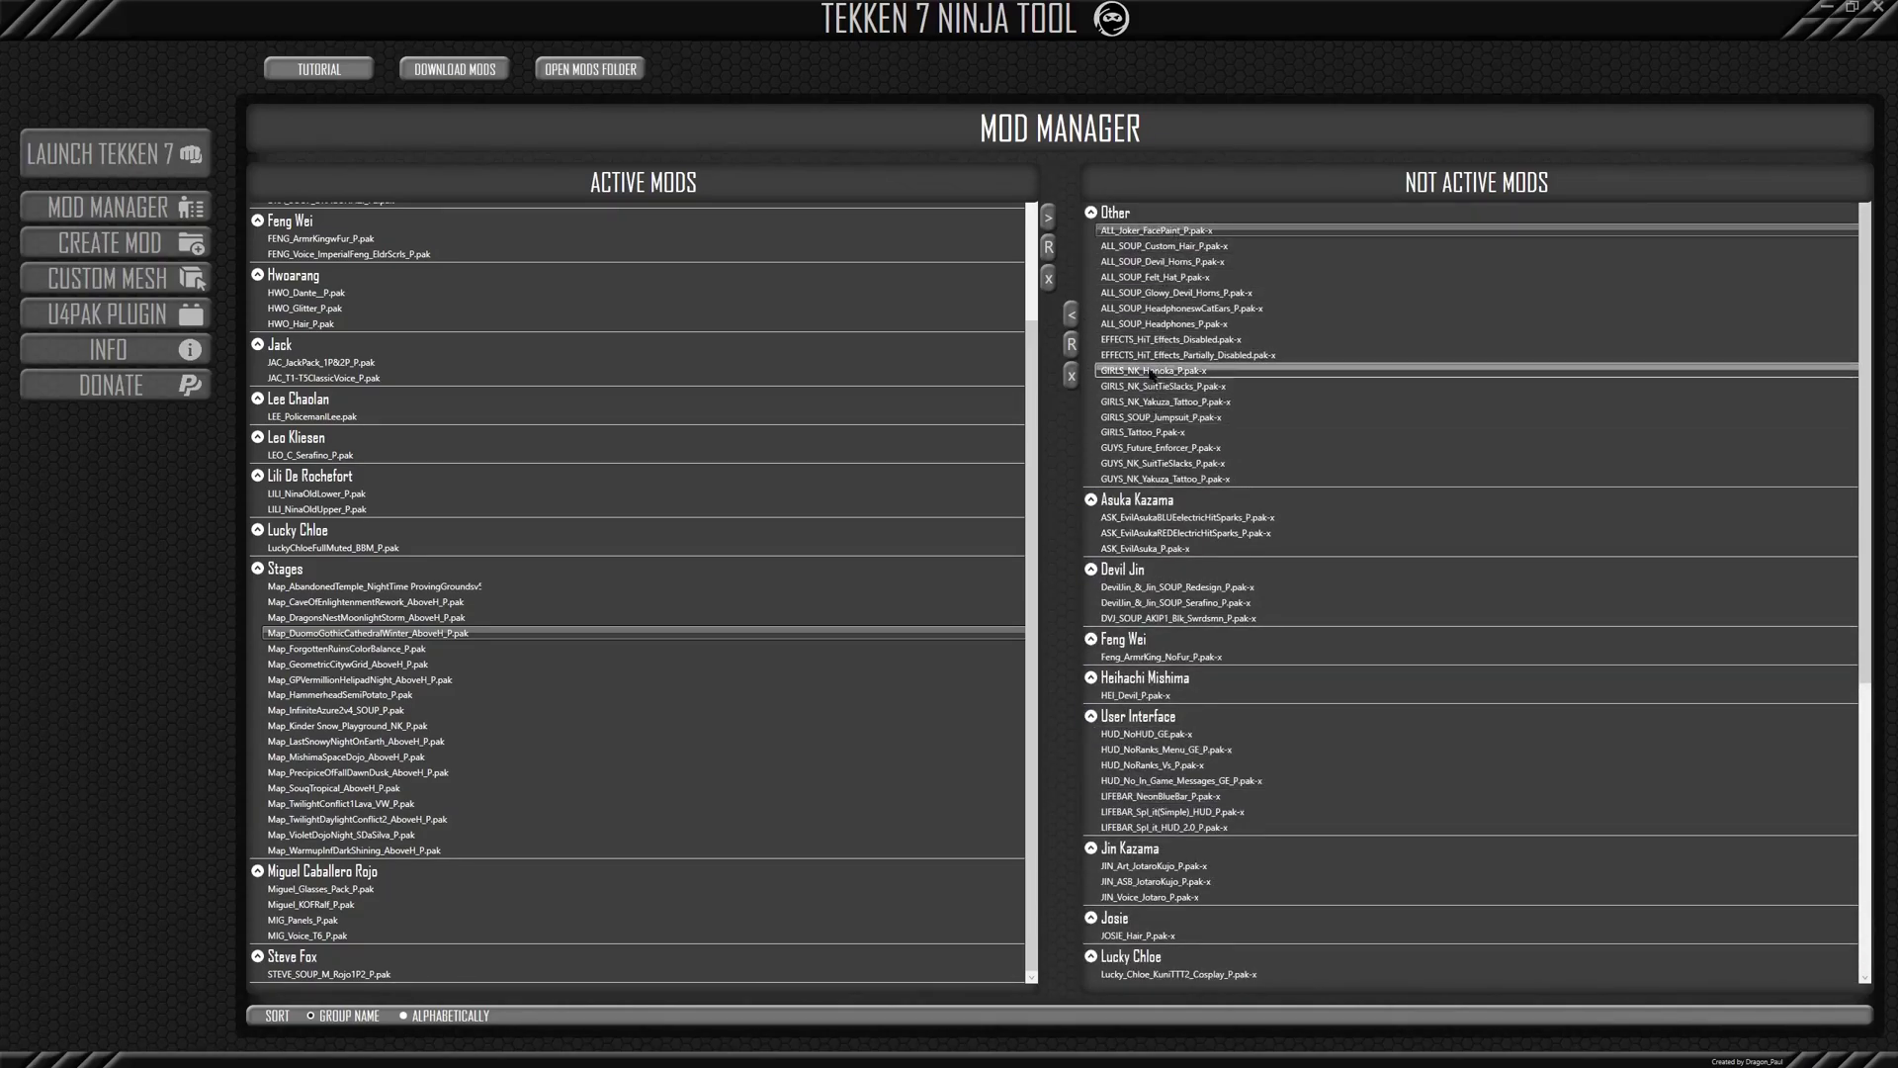
left_click(1167, 247)
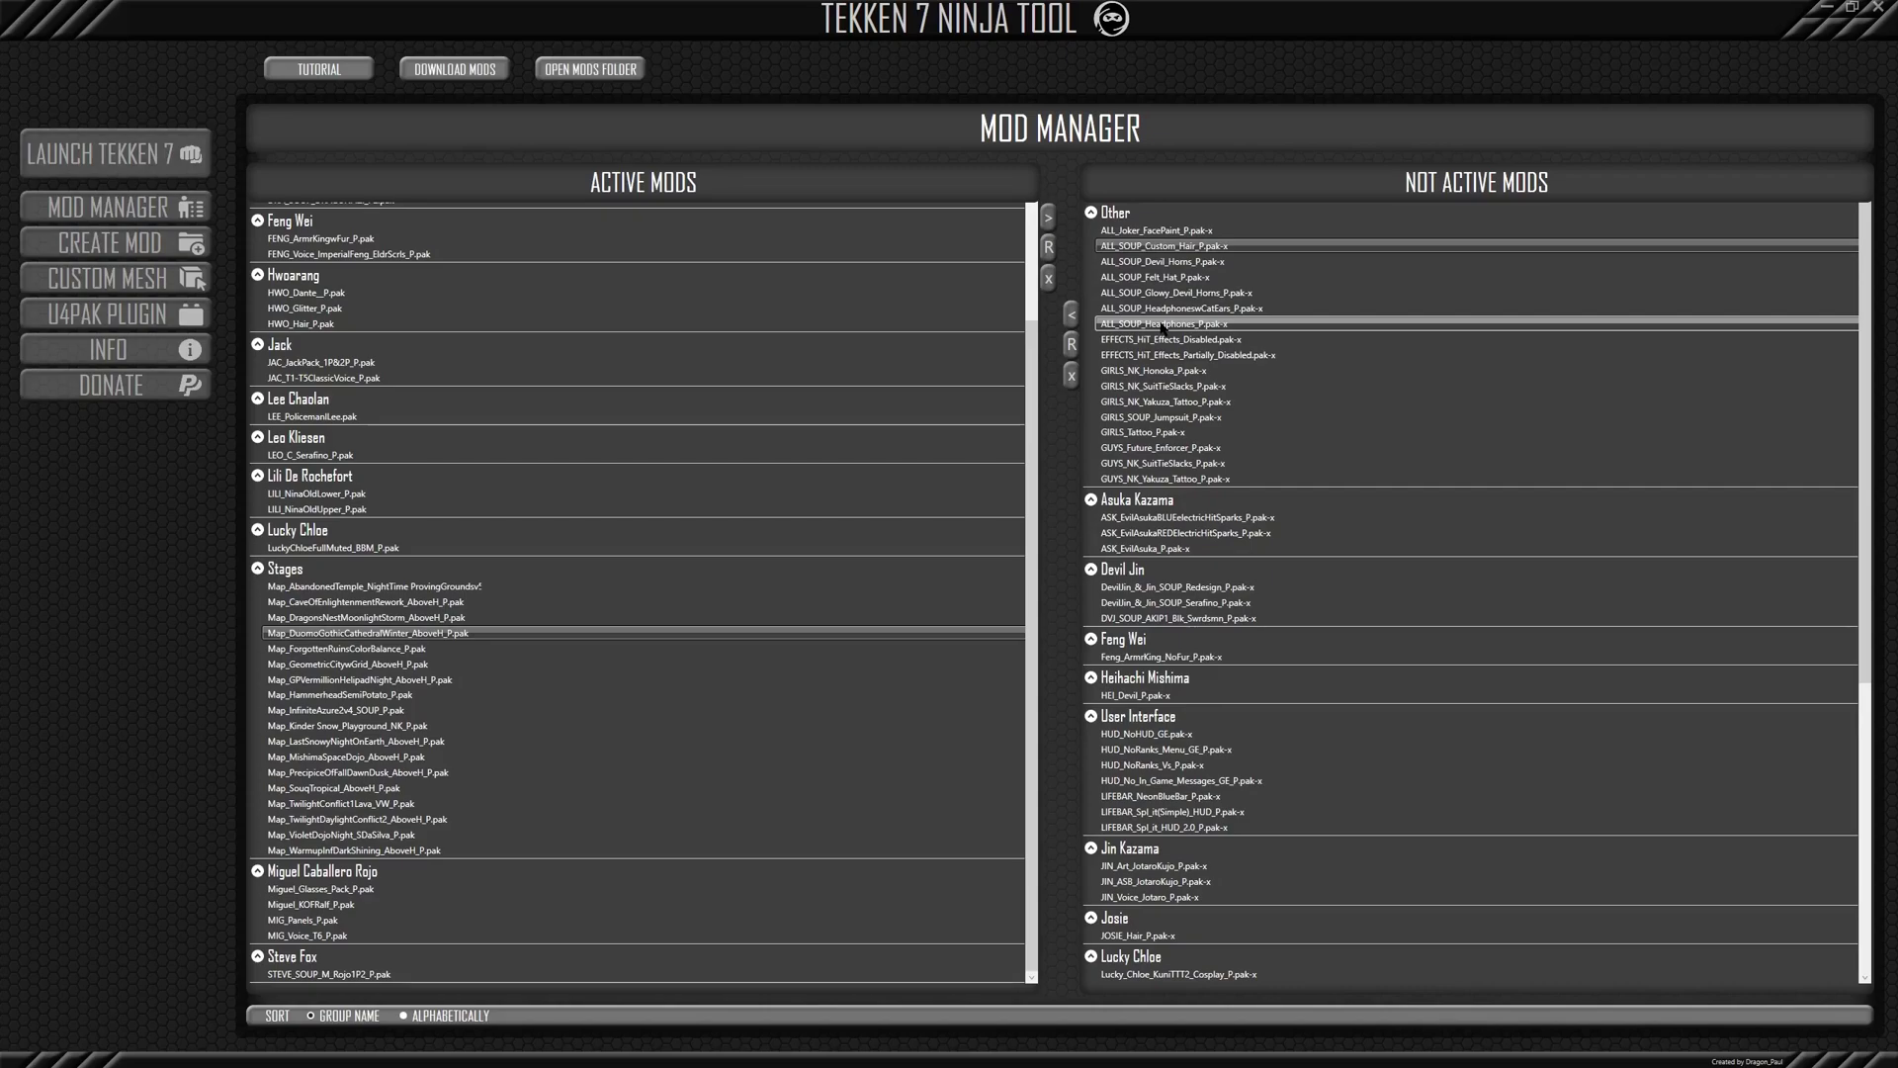
left_click(1144, 309)
left_click(1156, 341)
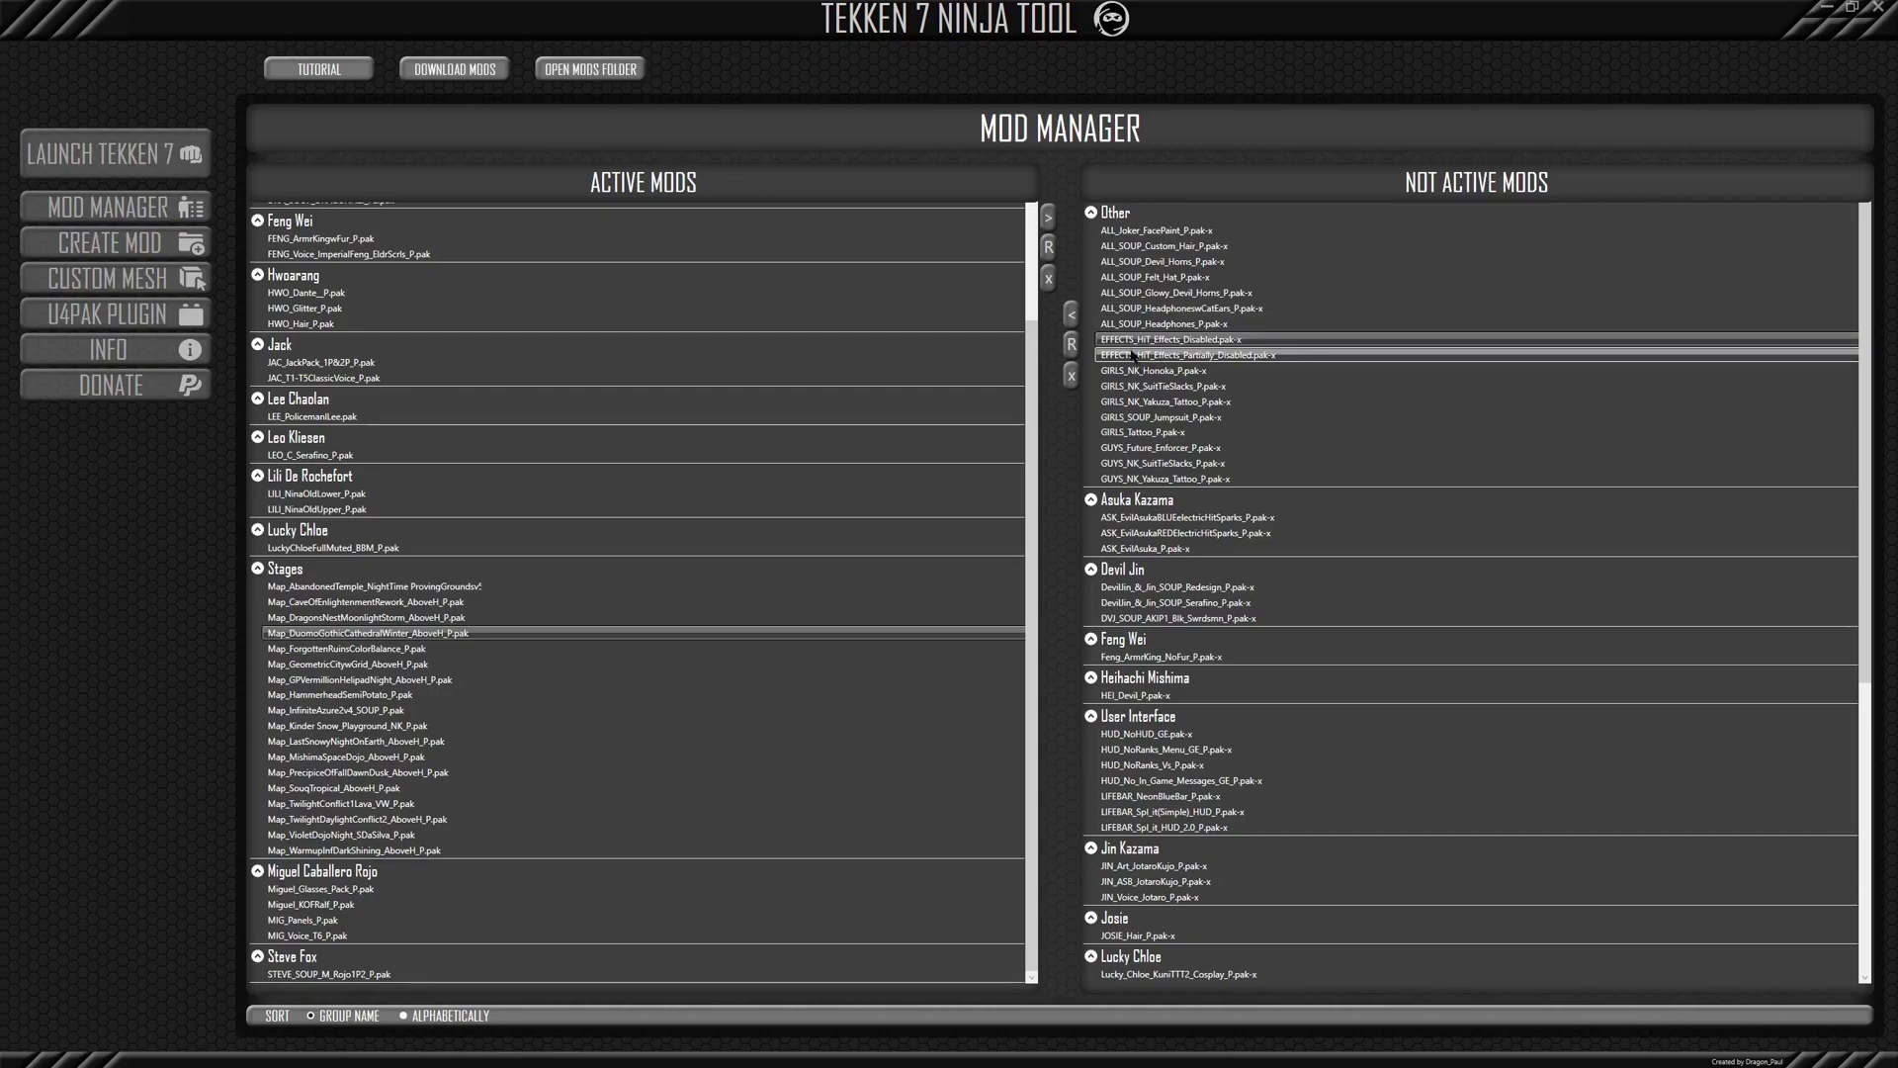
left_click(1136, 371)
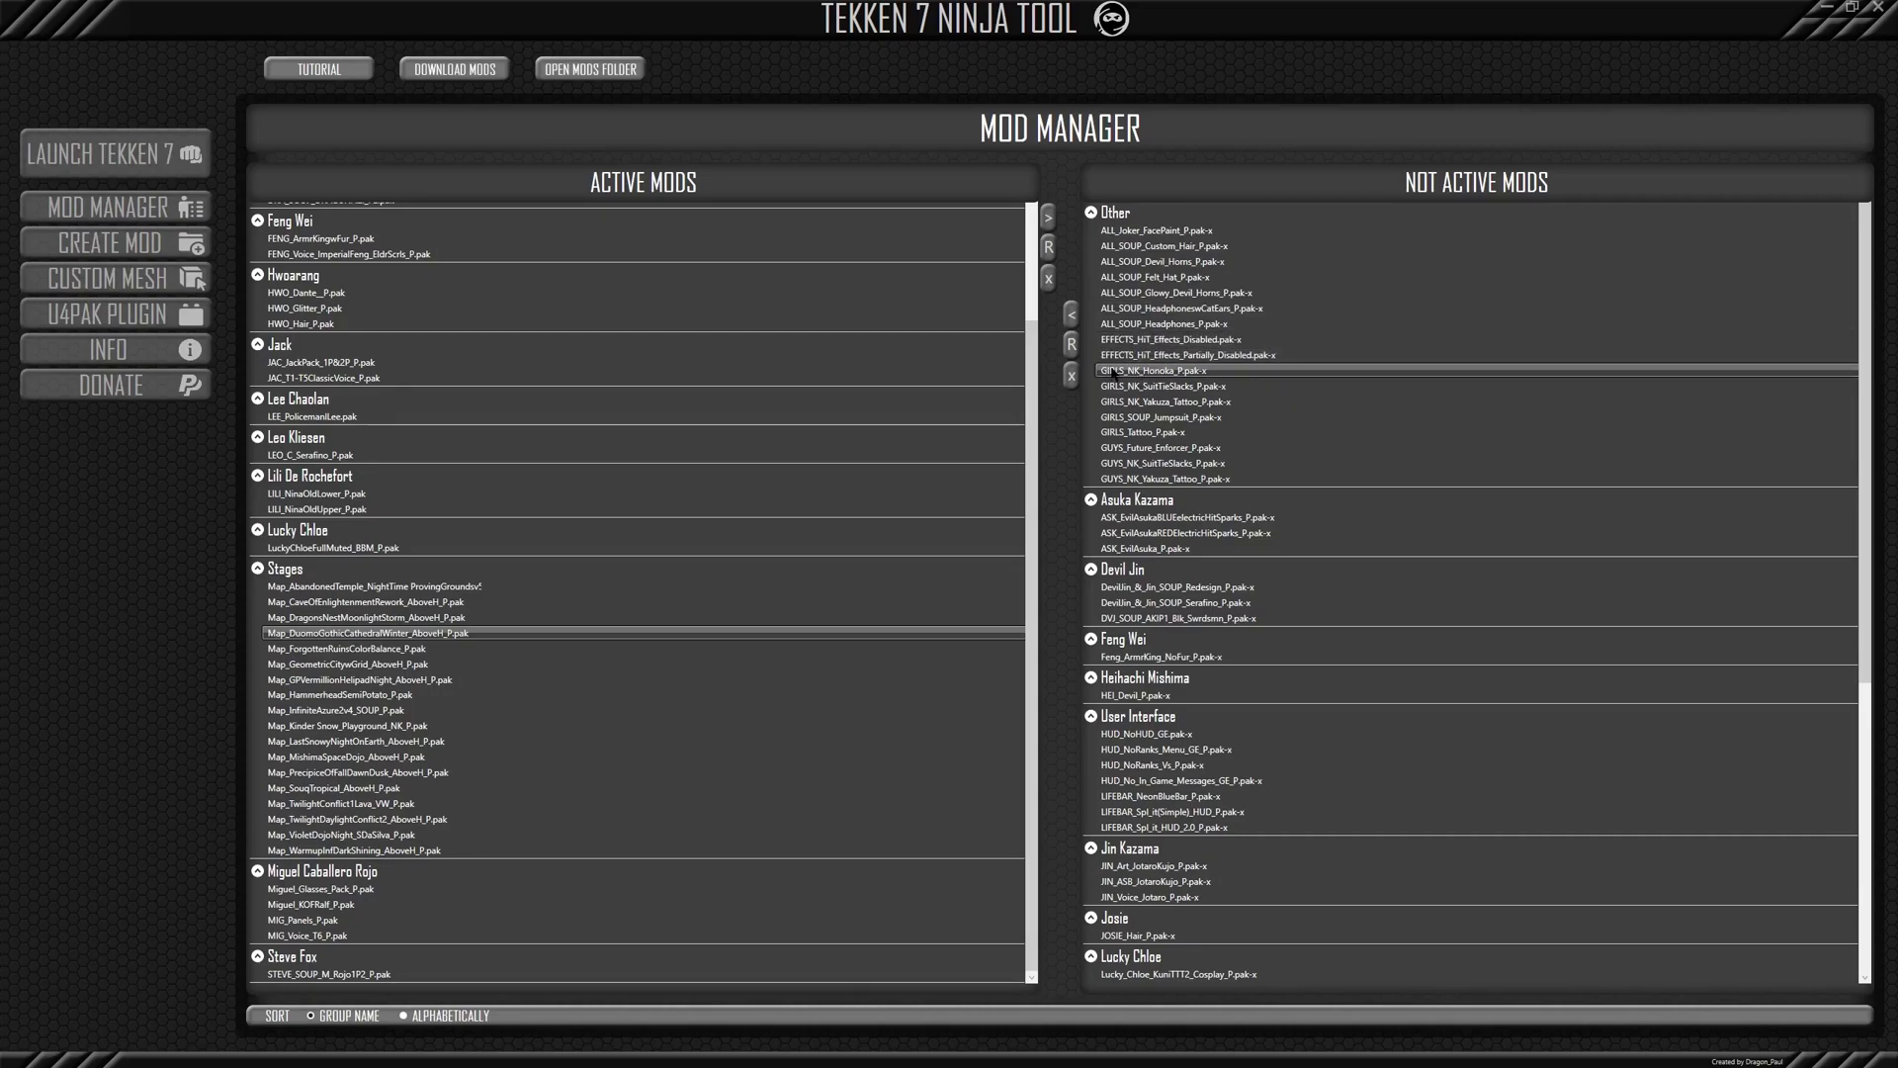
left_click(1119, 450)
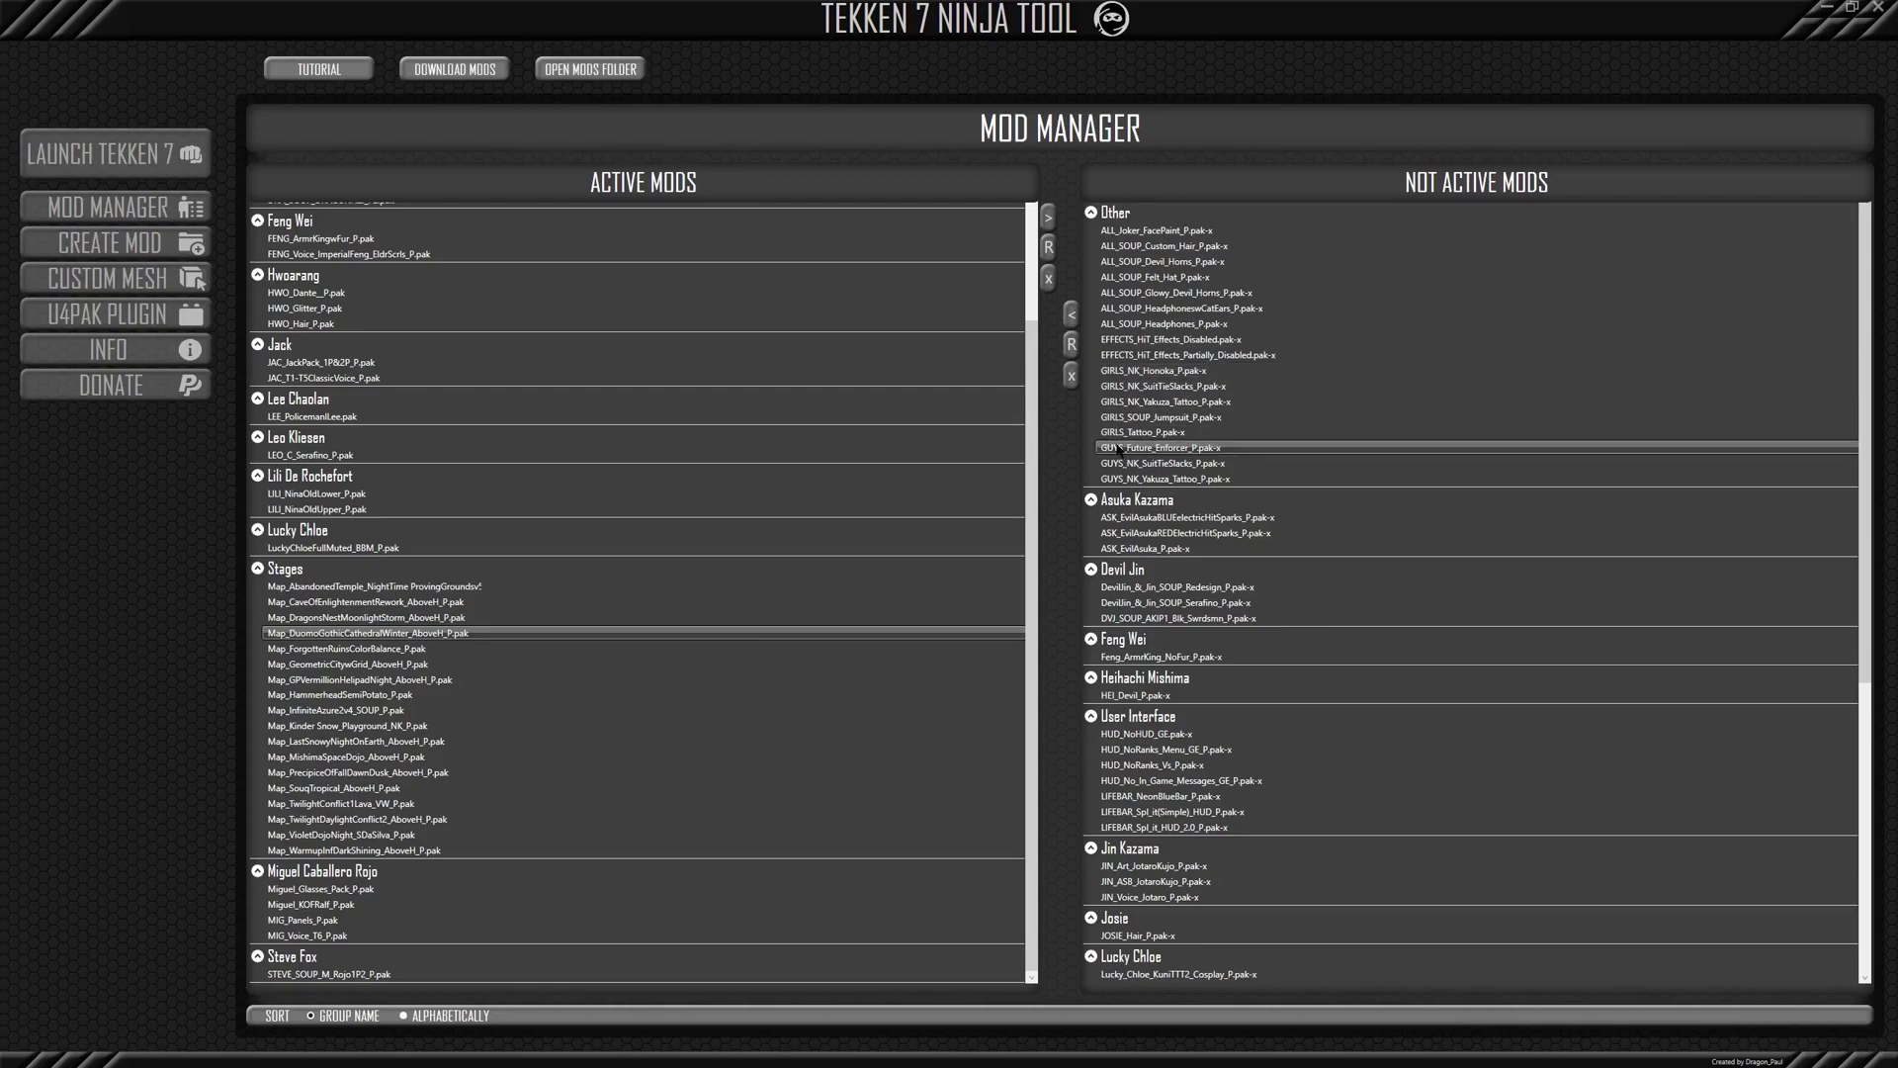
left_click(858, 494)
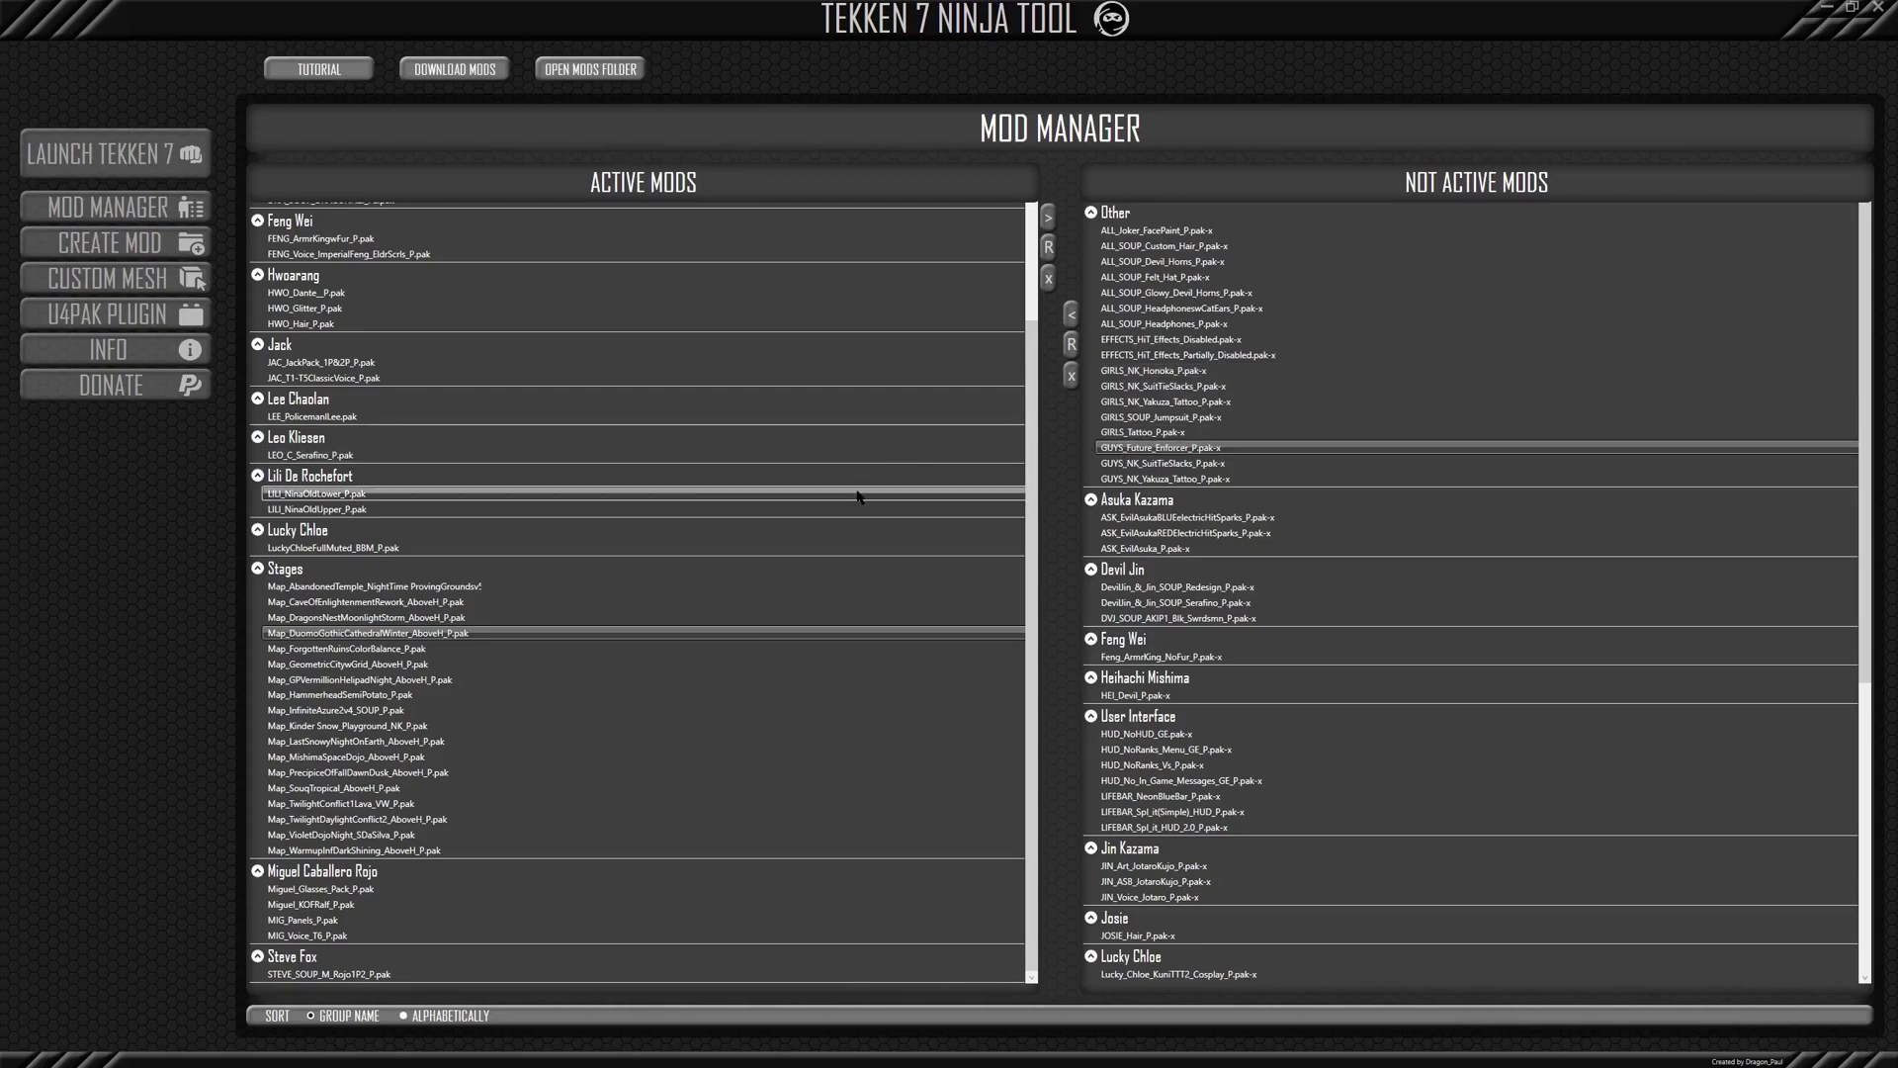